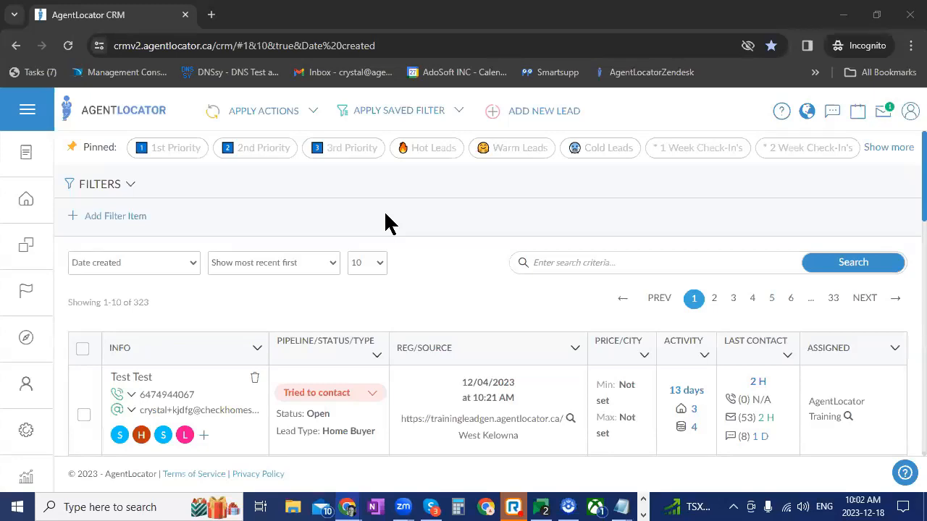
Open the E-mail Template section of the e-mail settings and look over the saved templates
click(35, 429)
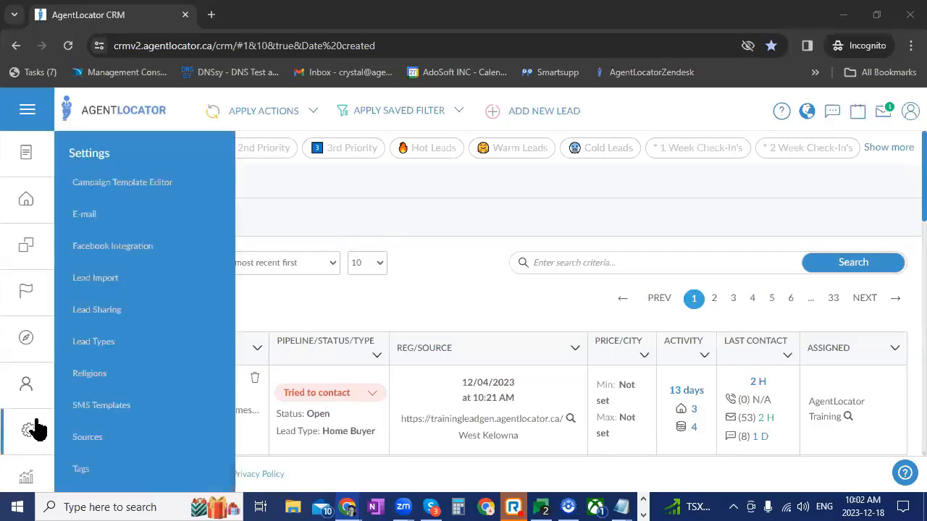
click(80, 227)
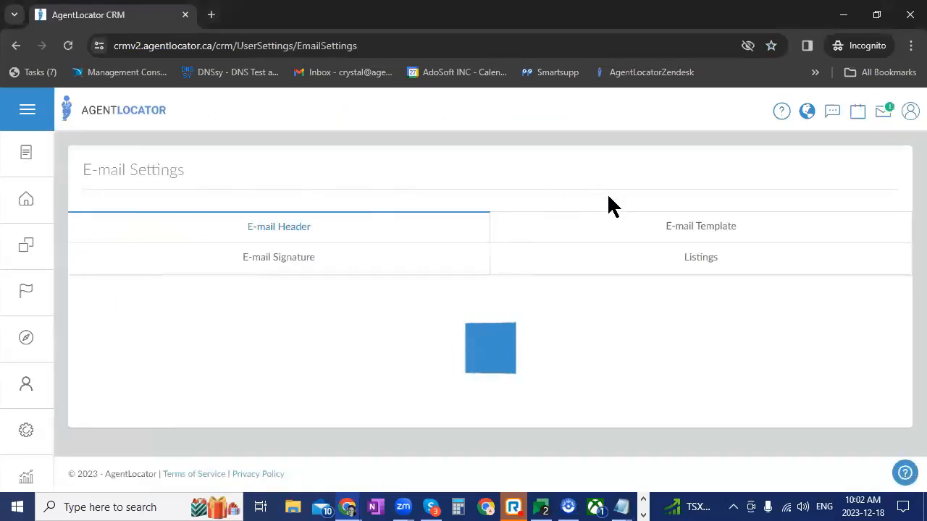
click(678, 232)
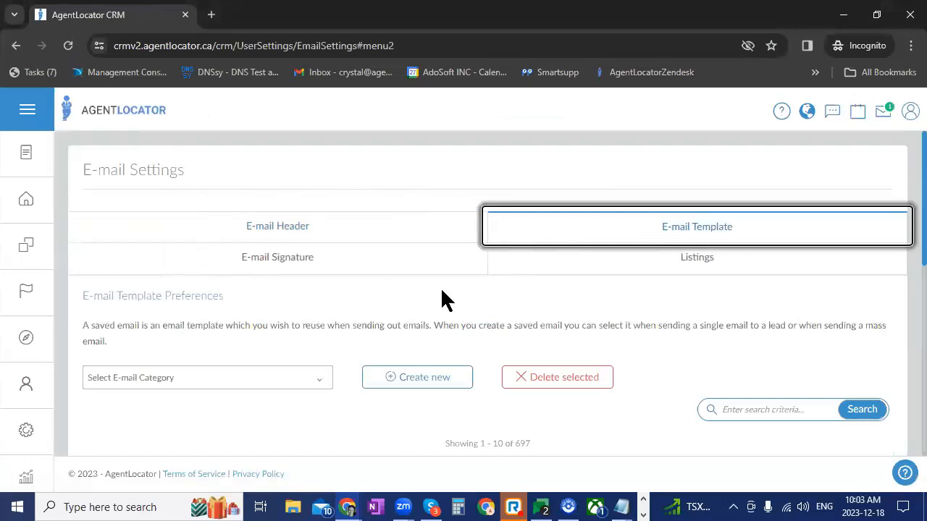
scroll(512, 398, down, 3)
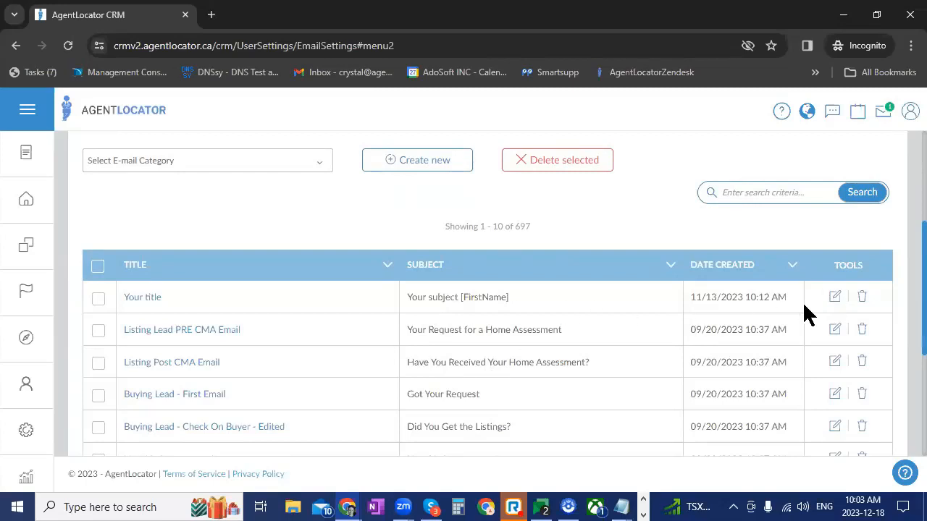
scroll(704, 283, up, 1)
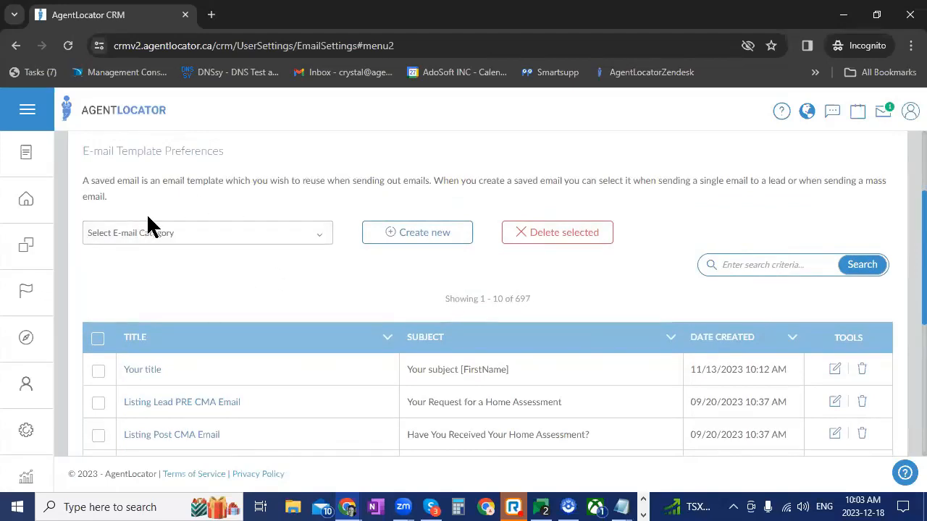
Look through the available e-mail categories without choosing one
click(166, 232)
scroll(182, 326, down, 1)
scroll(182, 332, down, 2)
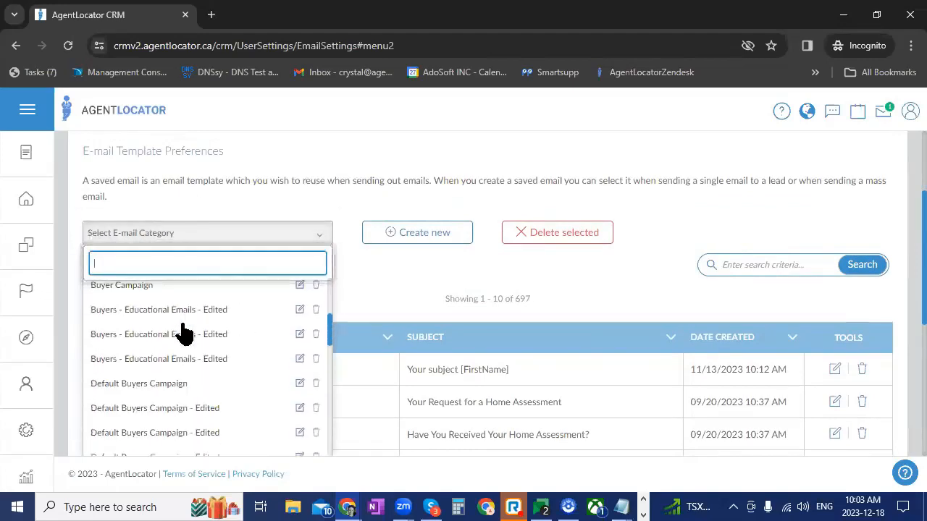
scroll(167, 348, up, 4)
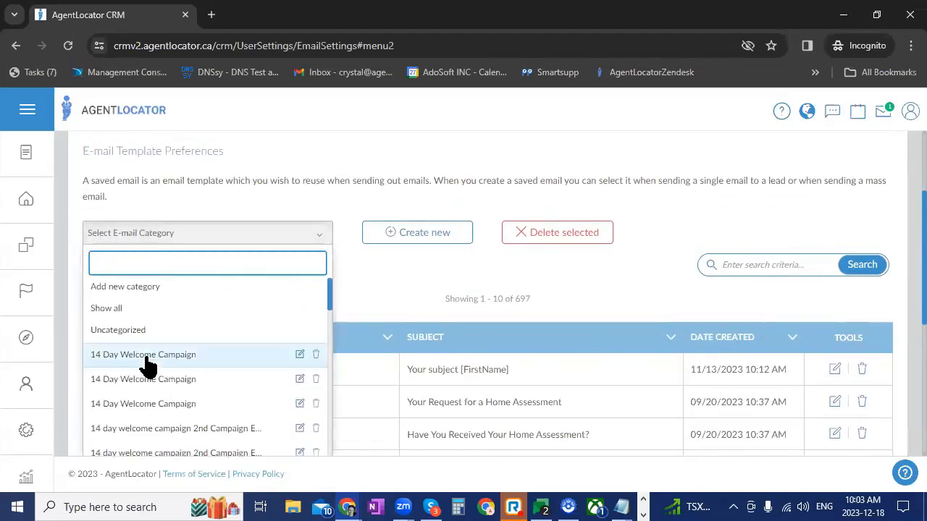
click(338, 282)
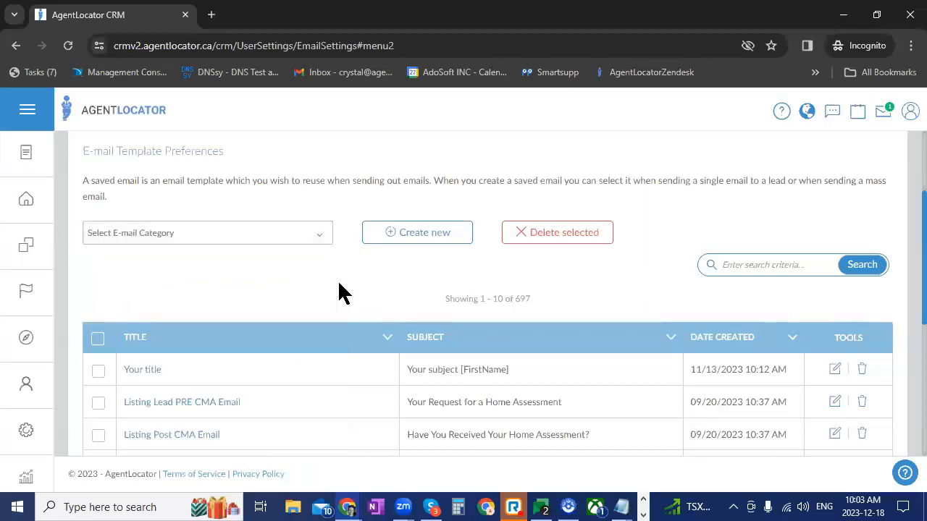
Start a new e-mail template and set its category to Uncategorized
click(409, 242)
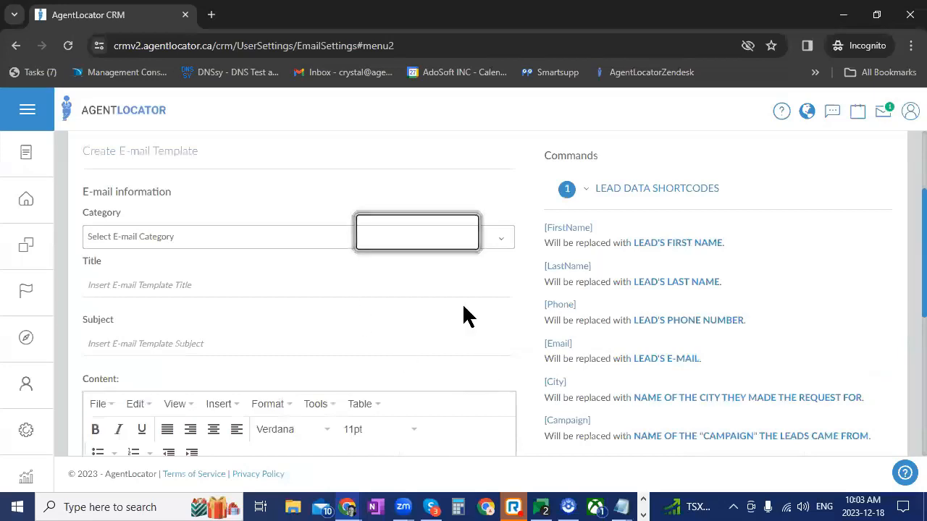
click(295, 237)
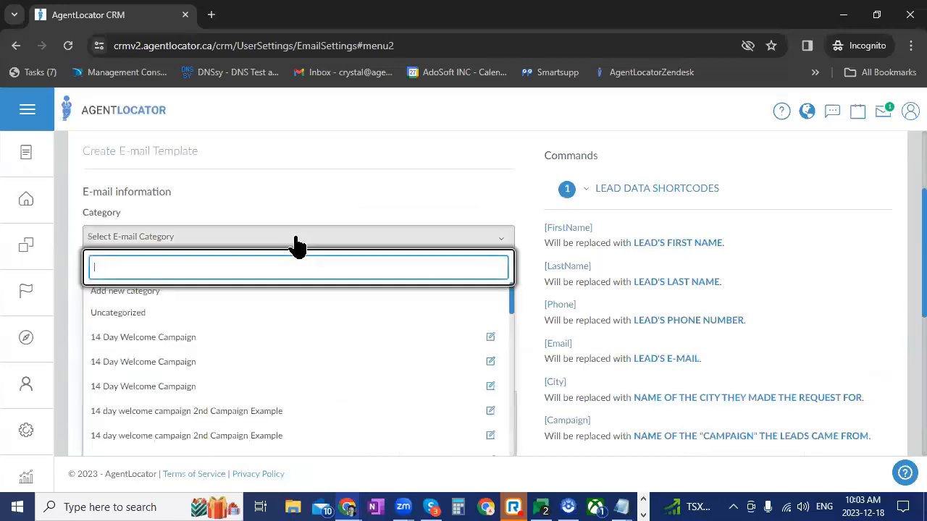
click(128, 314)
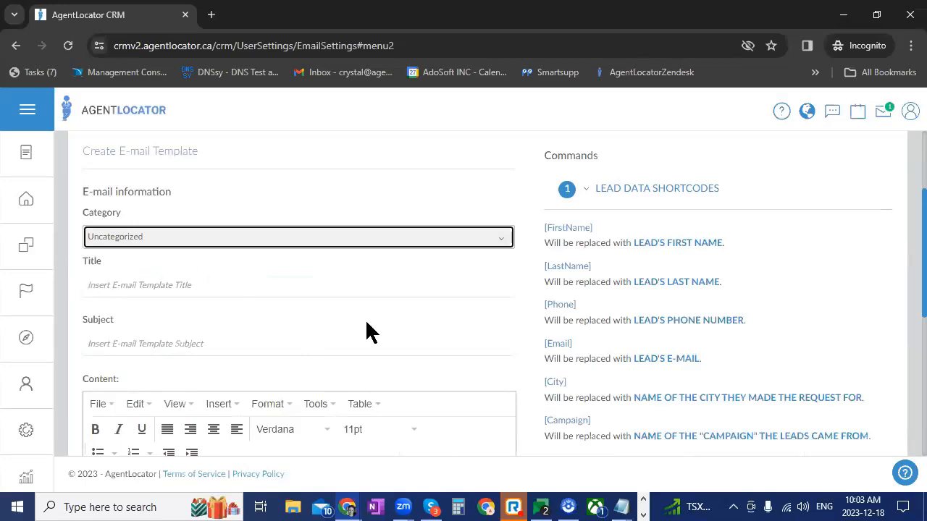
Insert the [FirstName] lead data shortcode into the content of the new e-mail template
scroll(366, 331, down, 1)
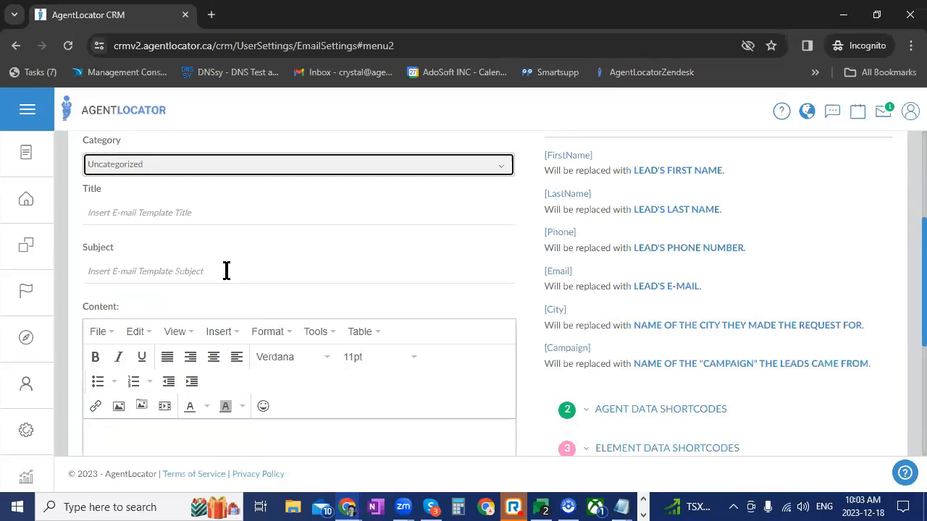
scroll(239, 269, down, 4)
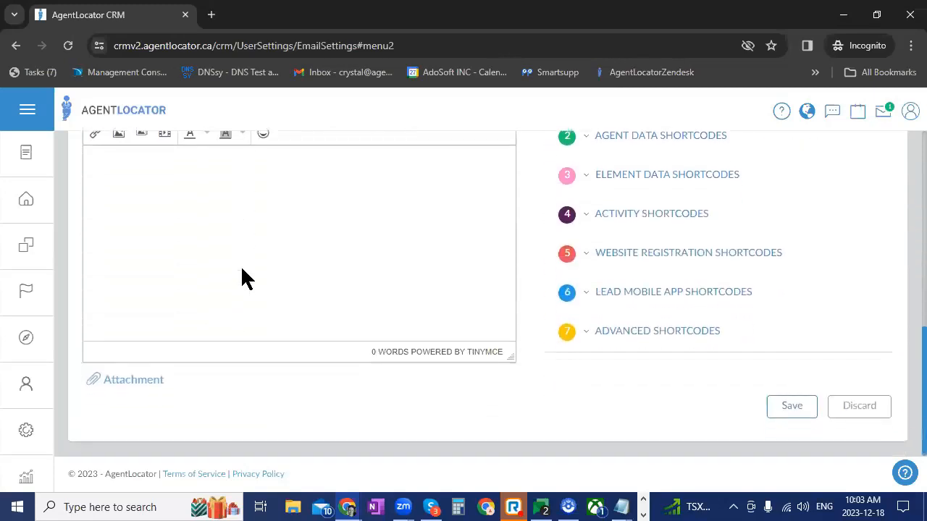
scroll(276, 301, up, 1)
scroll(276, 301, up, 2)
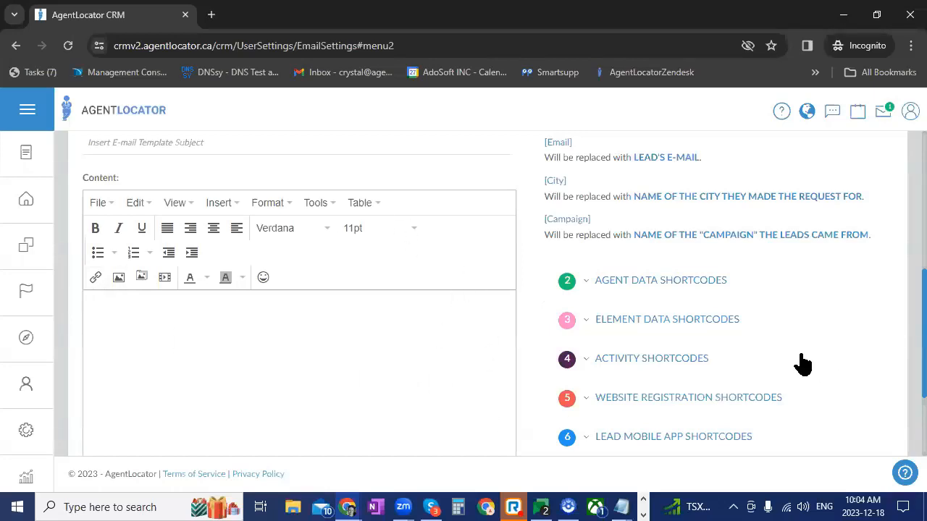
scroll(803, 364, up, 3)
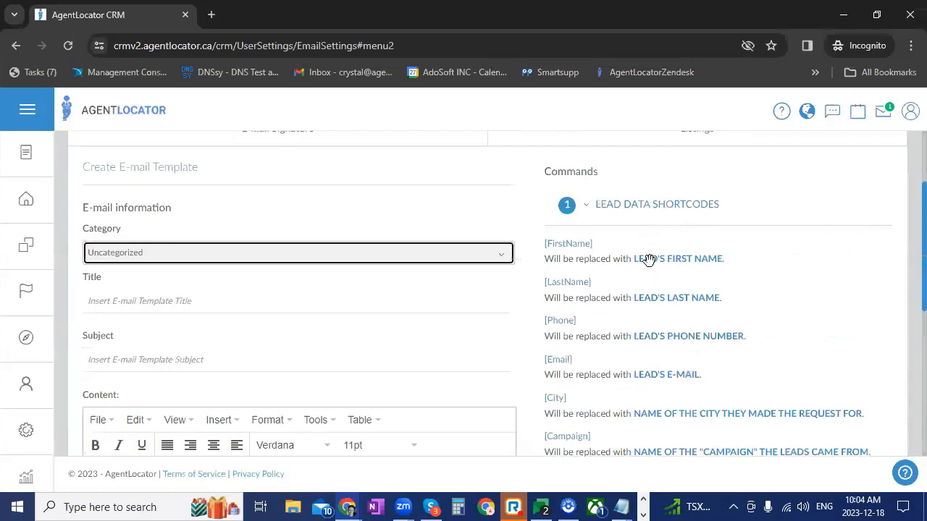
scroll(654, 402, down, 2)
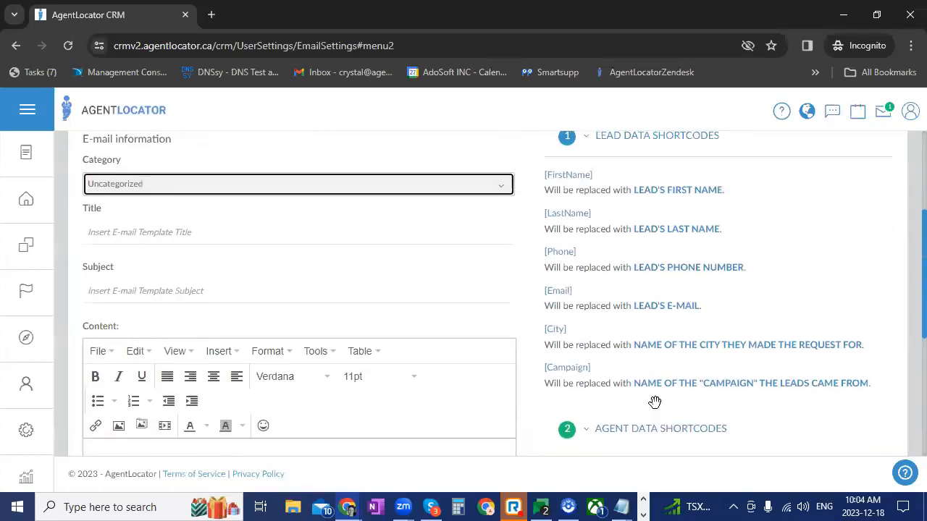
scroll(660, 406, up, 1)
drag(567, 178, 122, 455)
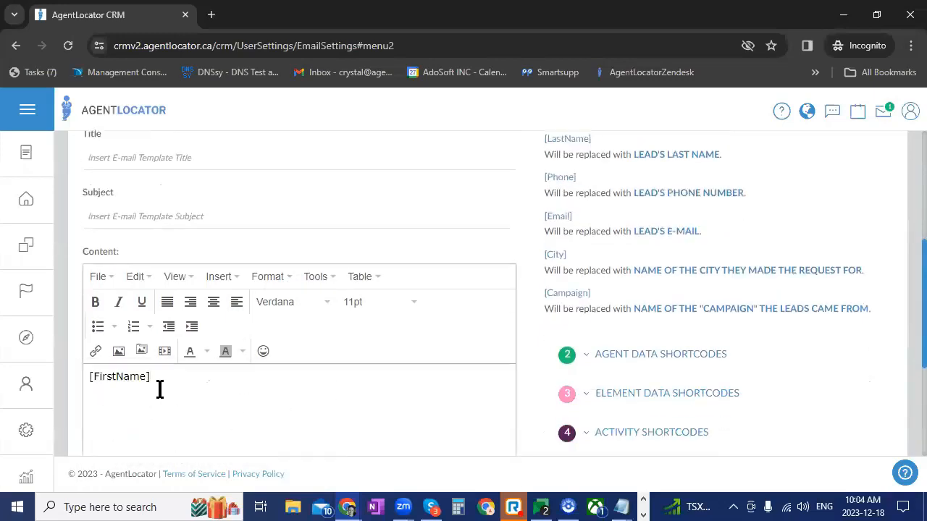
Review the lead data shortcodes and add a comma after [FirstName] in the template content
scroll(751, 374, up, 3)
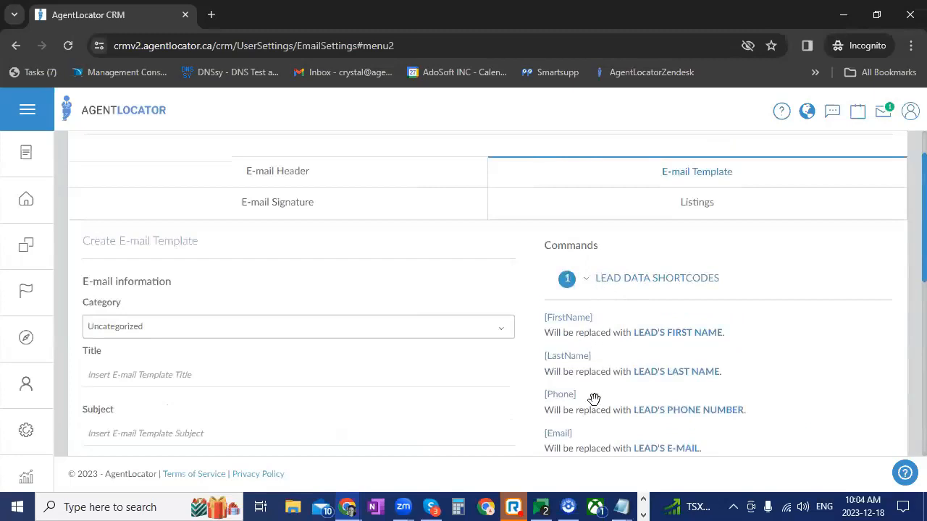
scroll(709, 370, down, 2)
scroll(710, 370, up, 1)
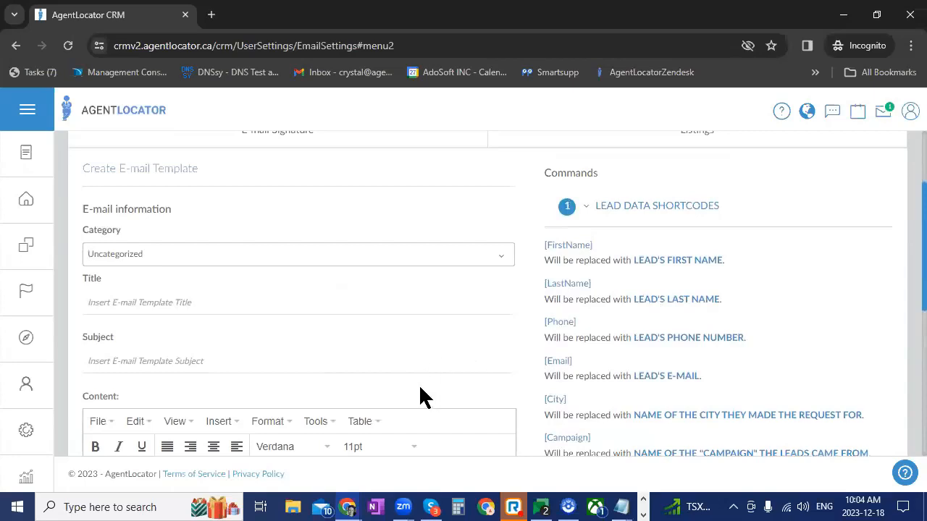
scroll(426, 398, down, 1)
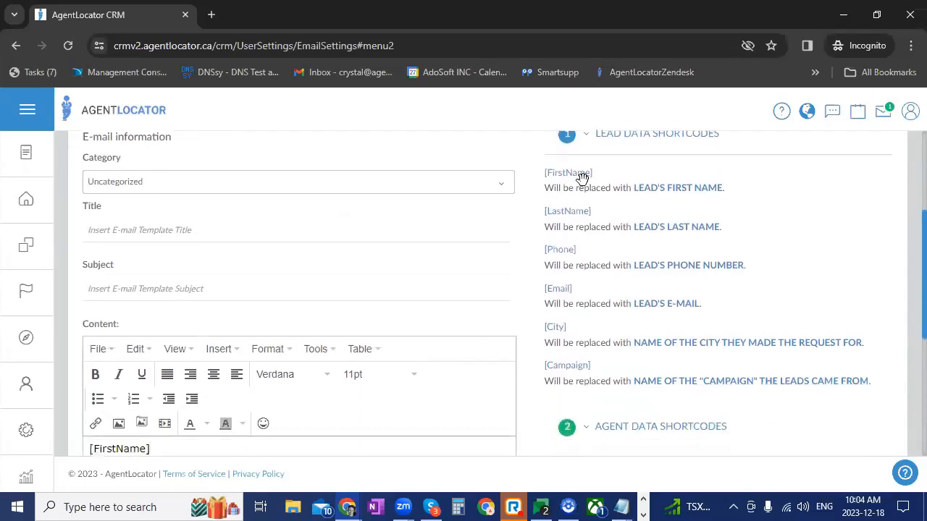
scroll(832, 409, down, 2)
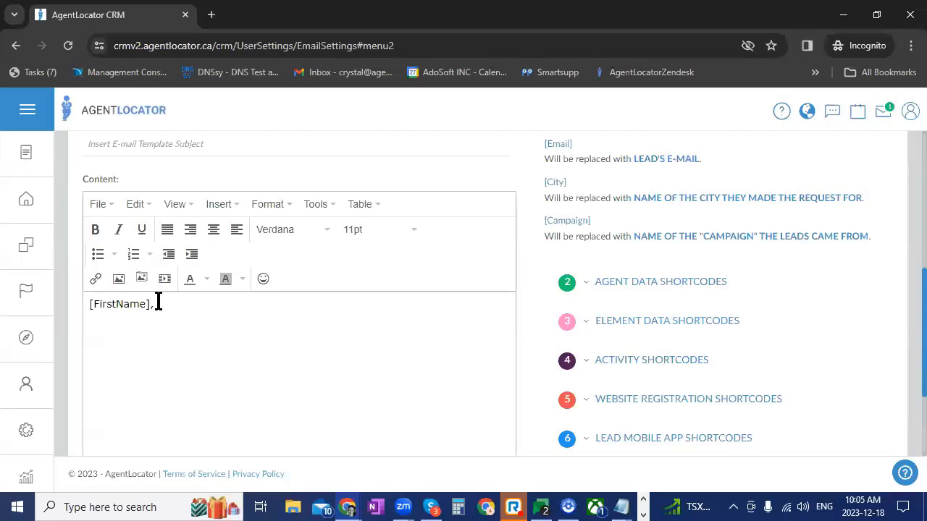
Open the Pixabay website in a new browser tab
click(210, 15)
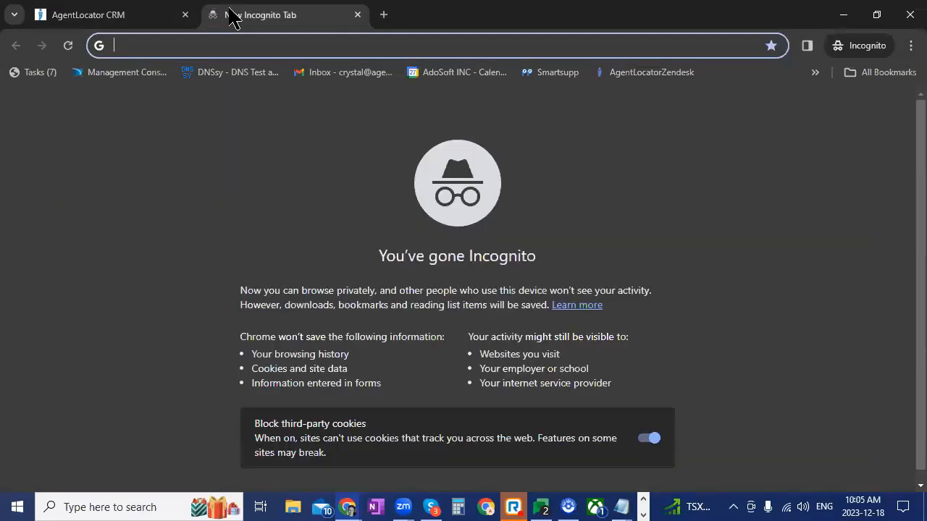
text(pix)
key(Return)
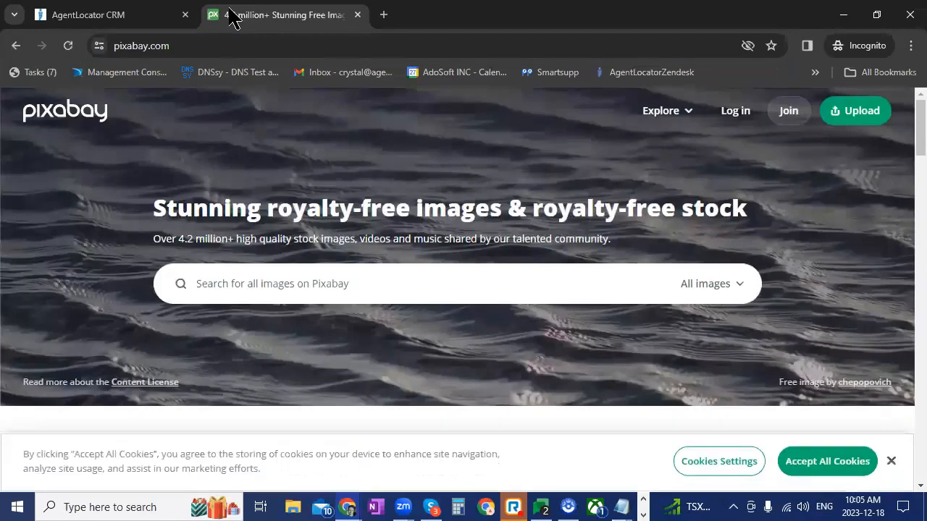
Limit the Pixabay search to GIFs and search for "christmas"
click(734, 283)
scroll(728, 369, down, 3)
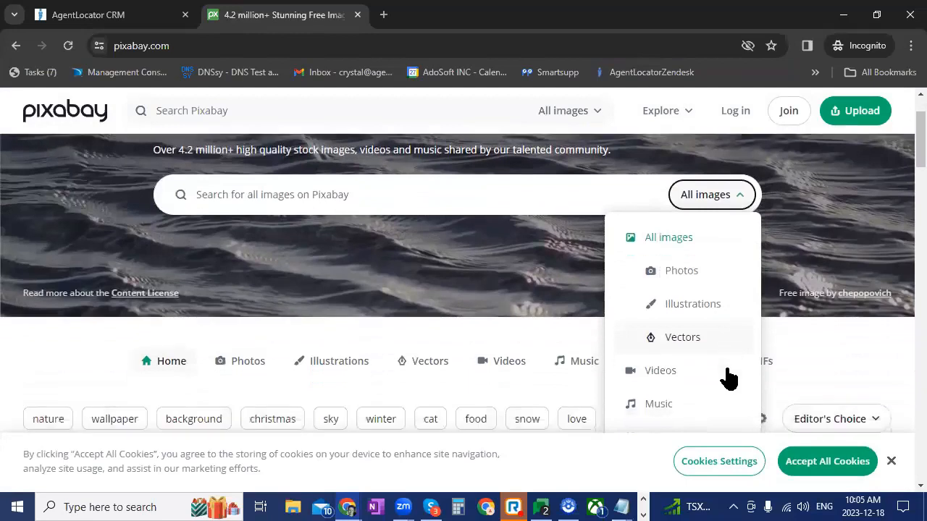
scroll(728, 378, down, 1)
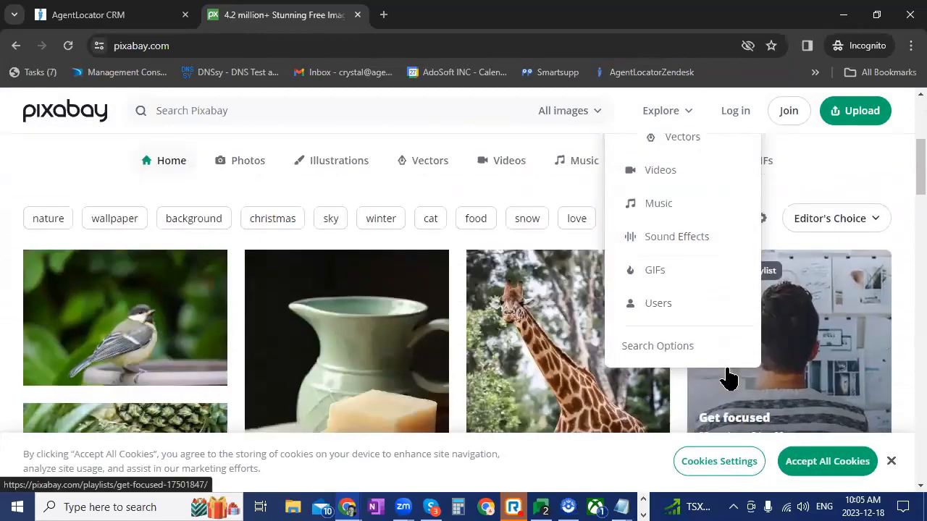
click(687, 277)
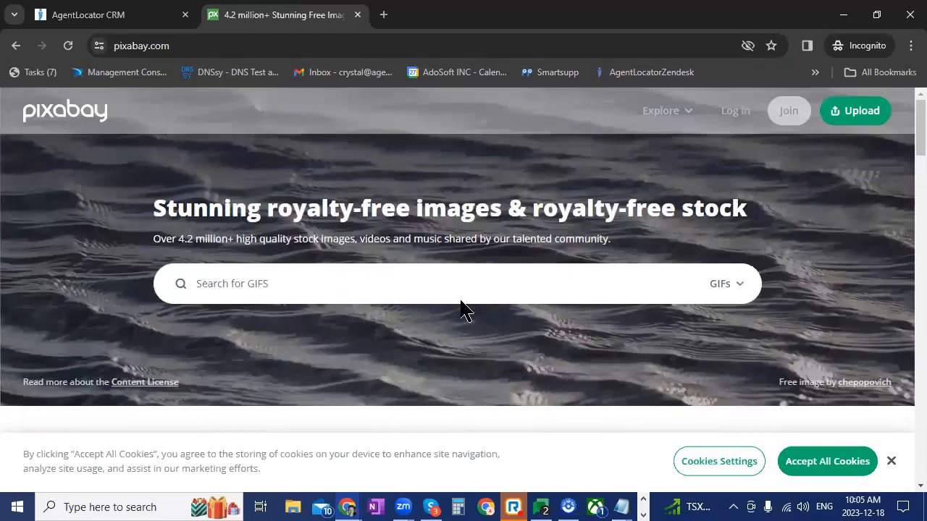
click(410, 278)
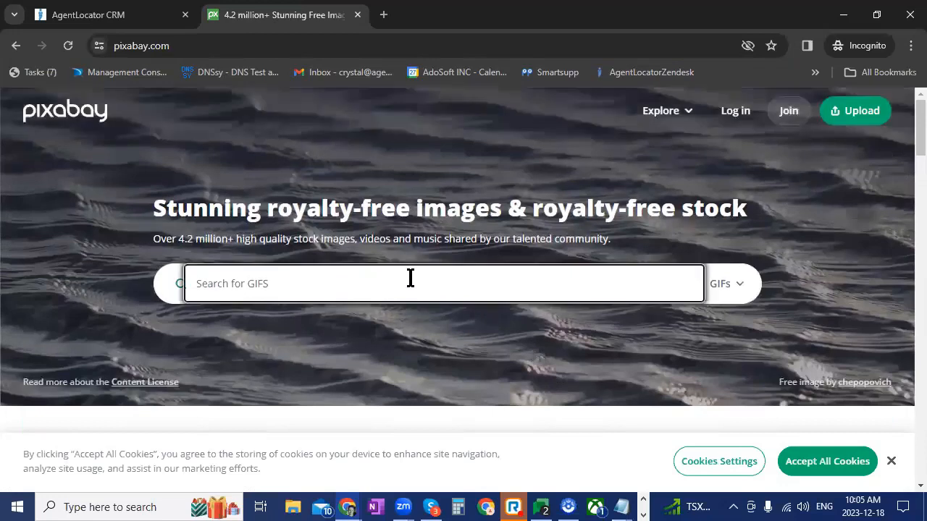
text(christma)
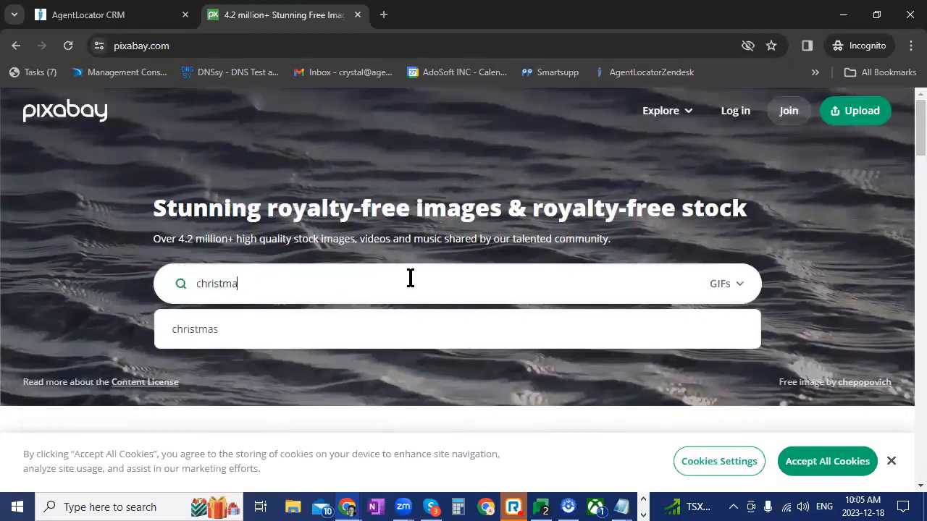
text(s)
key(Return)
Browse the Christmas GIFs and open the one of a snowman with a black top hat in falling snow
scroll(411, 286, down, 1)
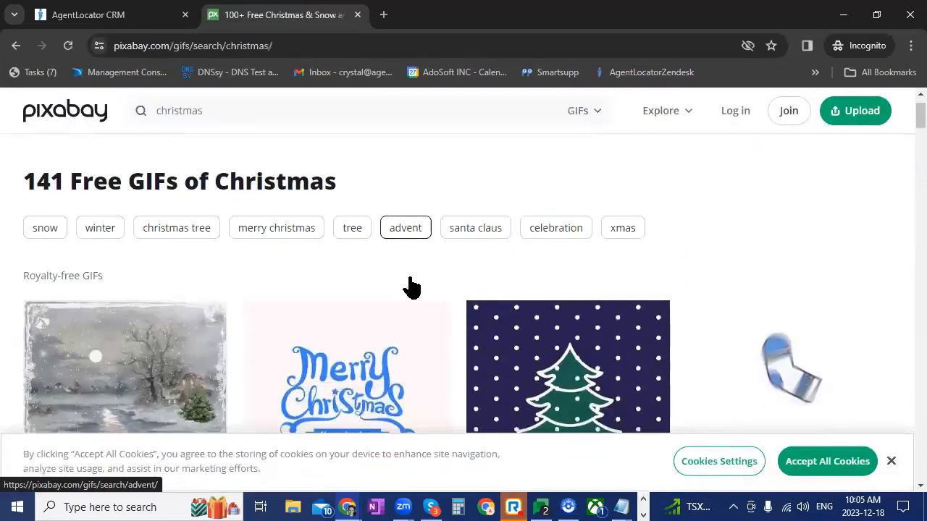
scroll(411, 287, down, 7)
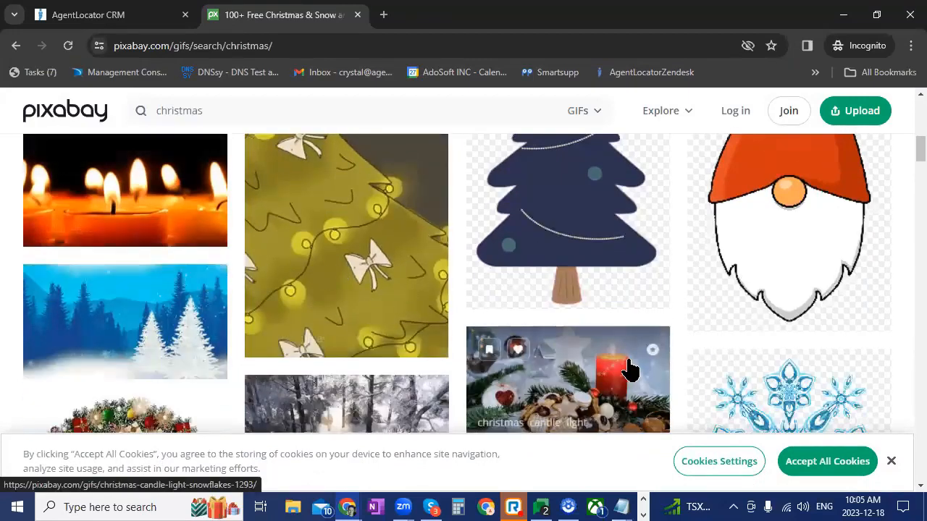
scroll(630, 369, down, 4)
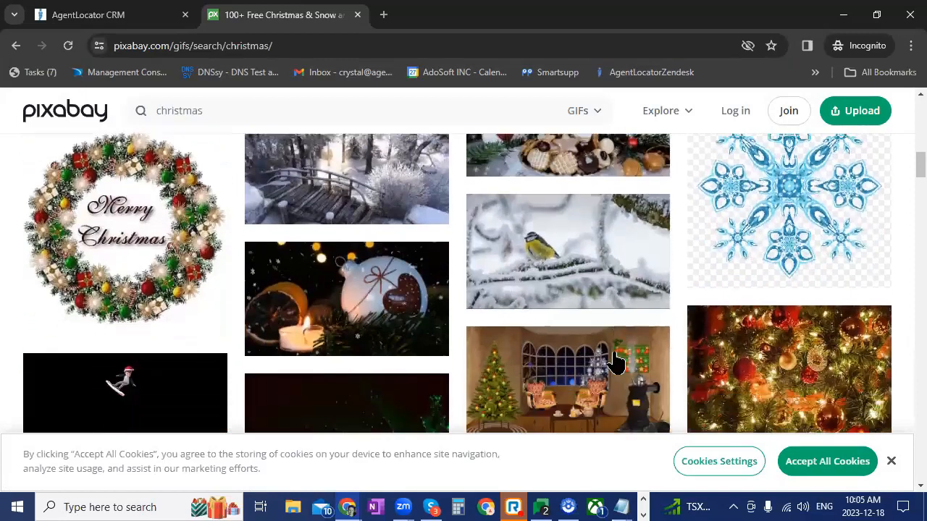
scroll(615, 360, down, 7)
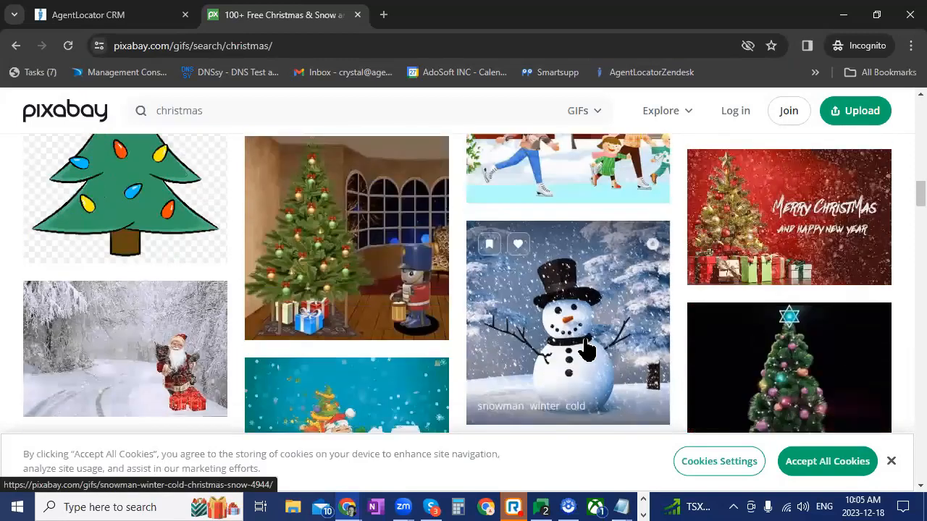
click(557, 422)
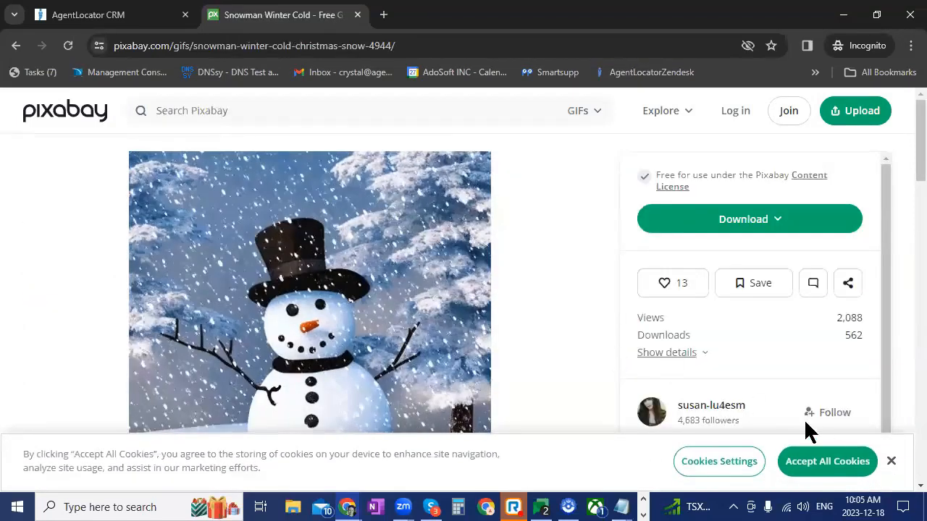
Accept the site's cookies and download the snowman GIF at 128×128, saving it to the Desktop as snowman-4944_128
click(832, 477)
click(773, 223)
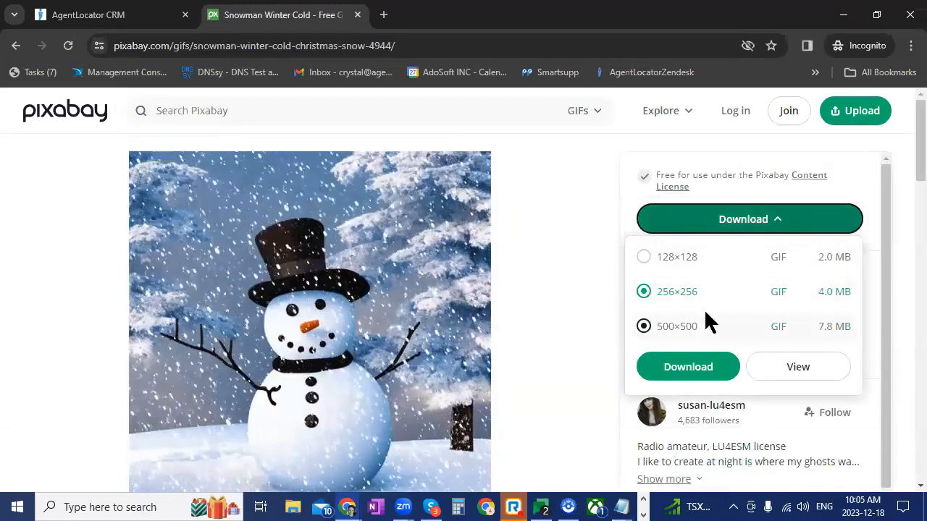
click(645, 257)
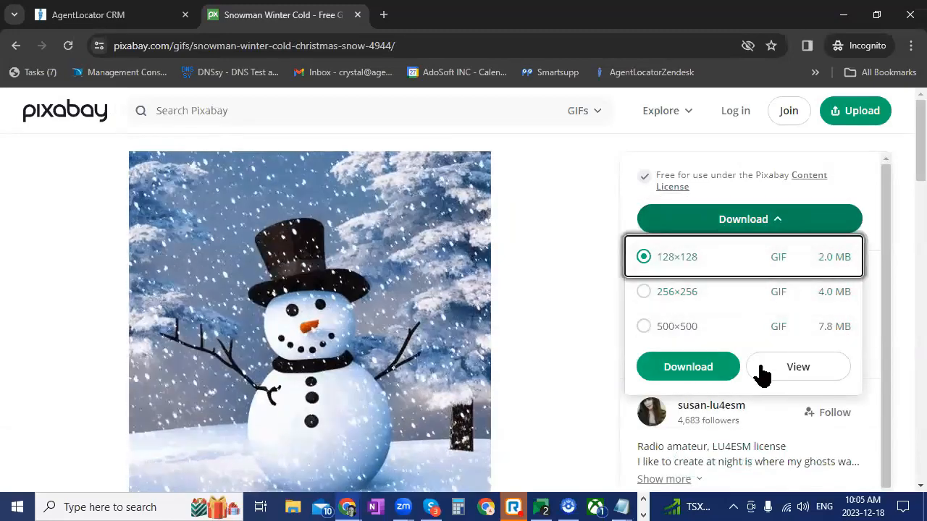
click(697, 370)
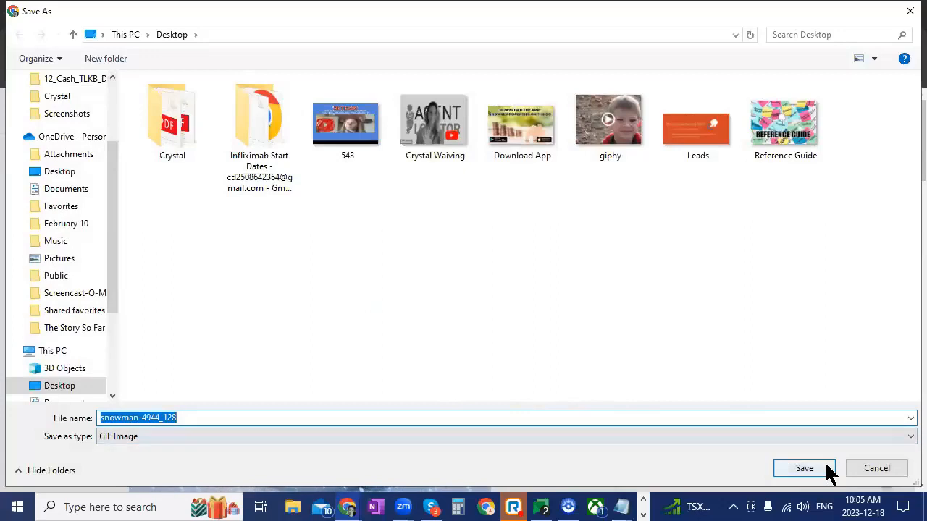
click(804, 469)
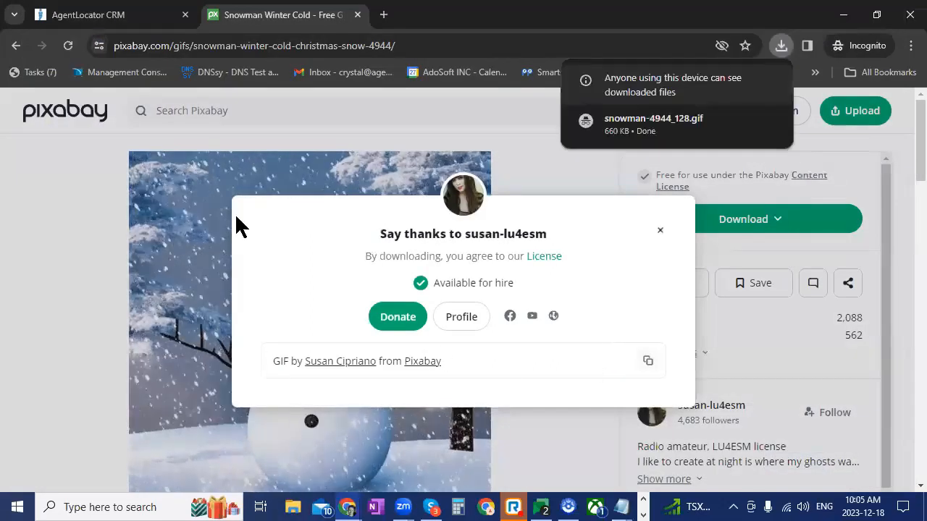
Return to the AgentLocator CRM template and insert the snowman-4944_128 image from the OneDrive Desktop folder below the [FirstName] line
click(118, 13)
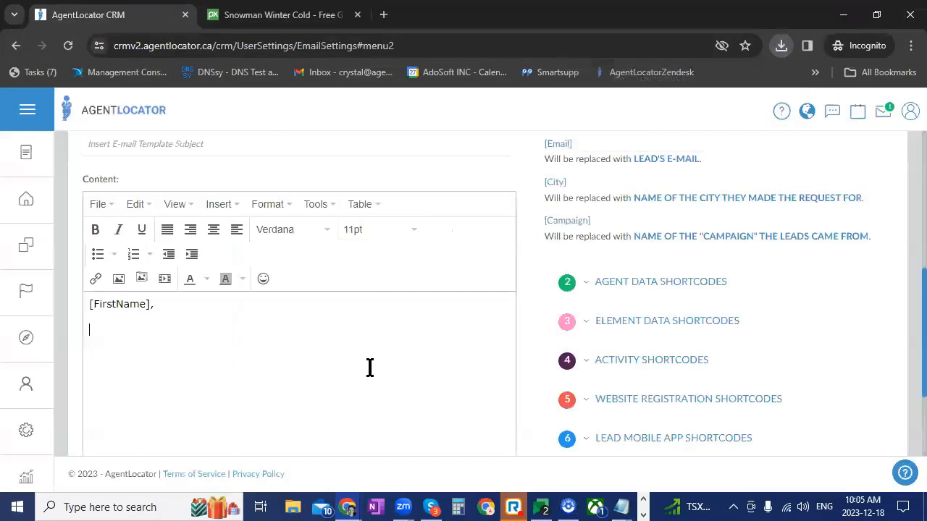
click(182, 332)
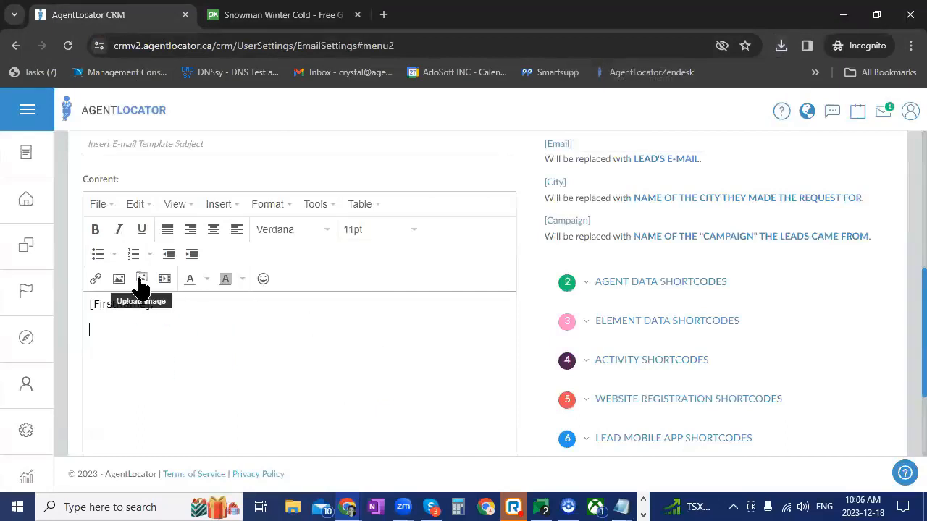
click(141, 282)
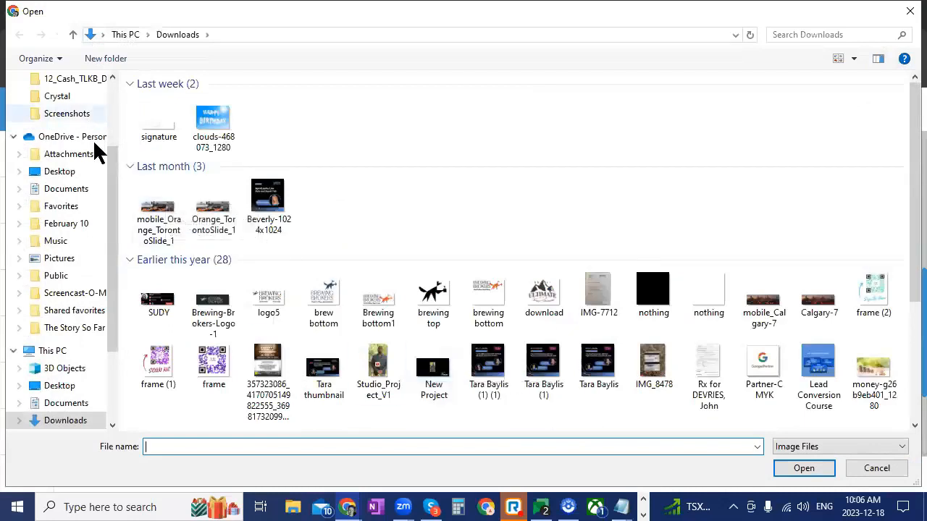
scroll(63, 138, up, 1)
scroll(63, 138, up, 2)
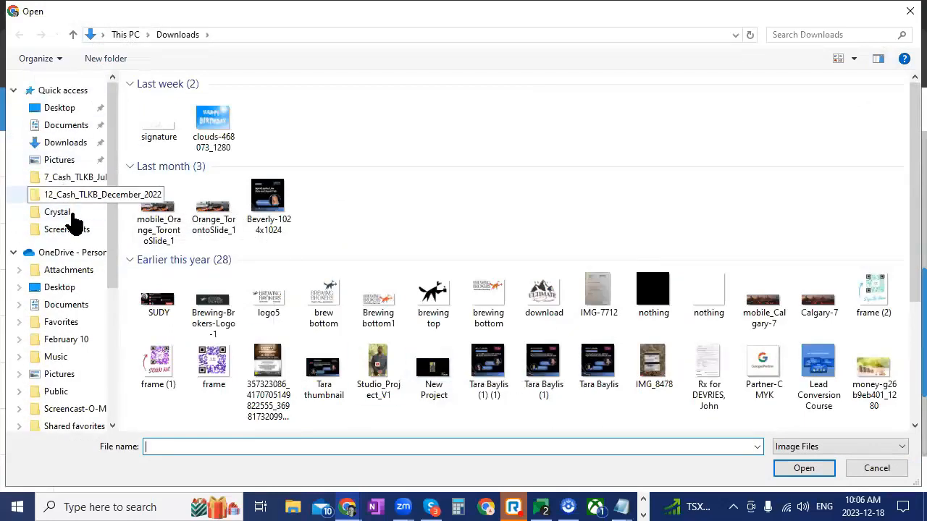
click(58, 142)
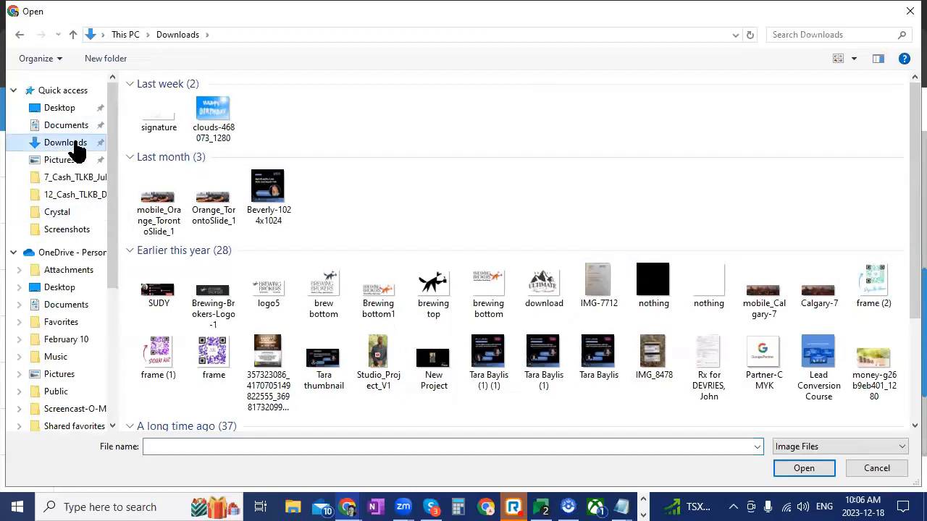
click(76, 288)
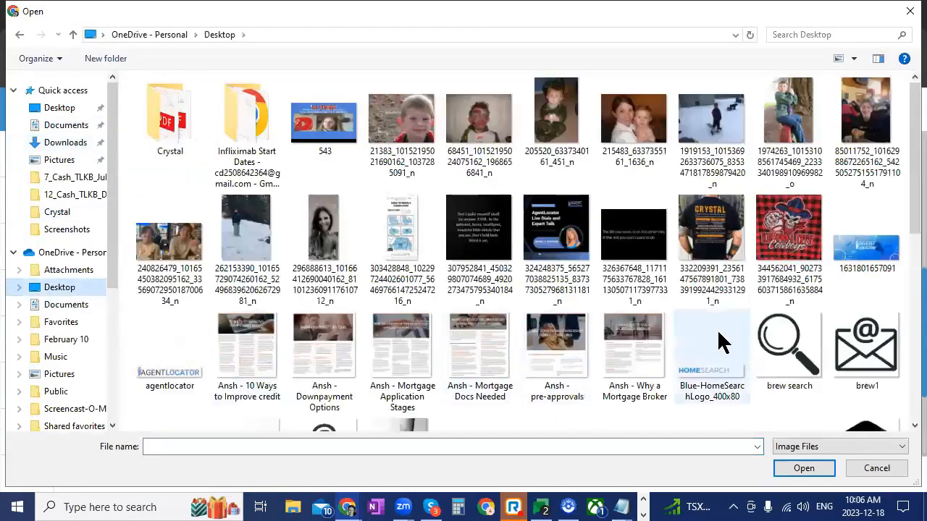
scroll(712, 344, down, 5)
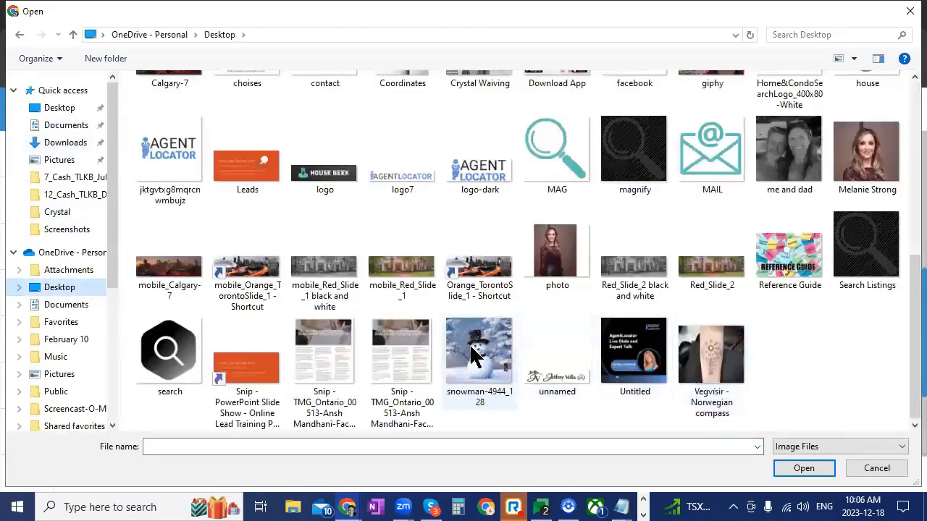
click(478, 355)
click(804, 469)
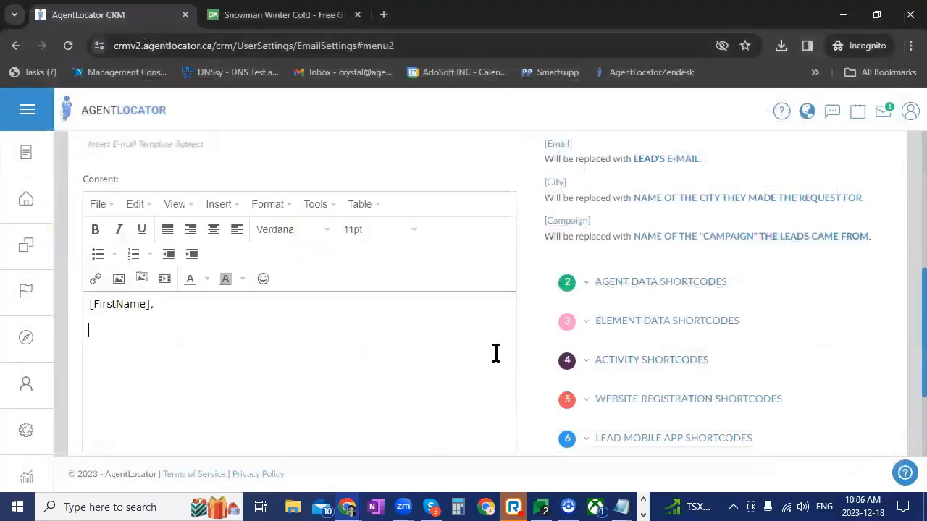
Set the snowman image's dimensions to 100% x 100% and check the resized image in the template content
scroll(427, 415, down, 1)
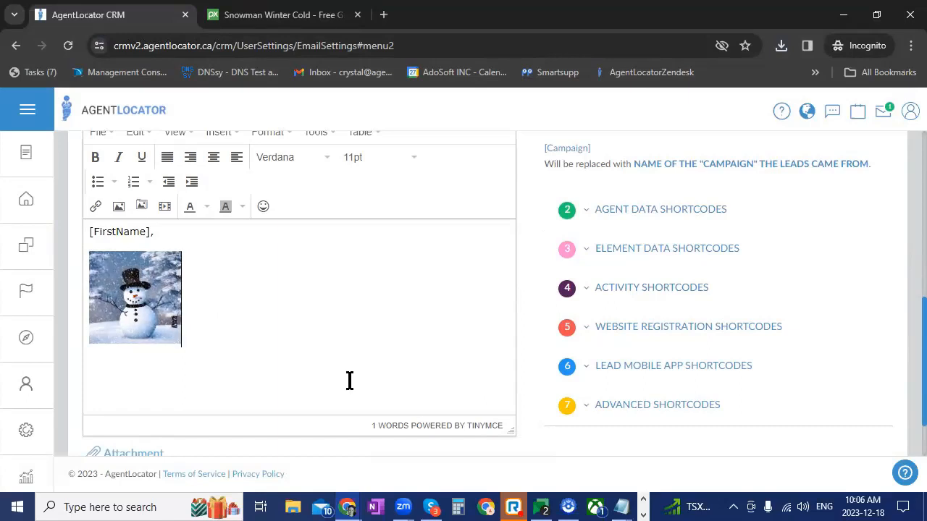
click(133, 308)
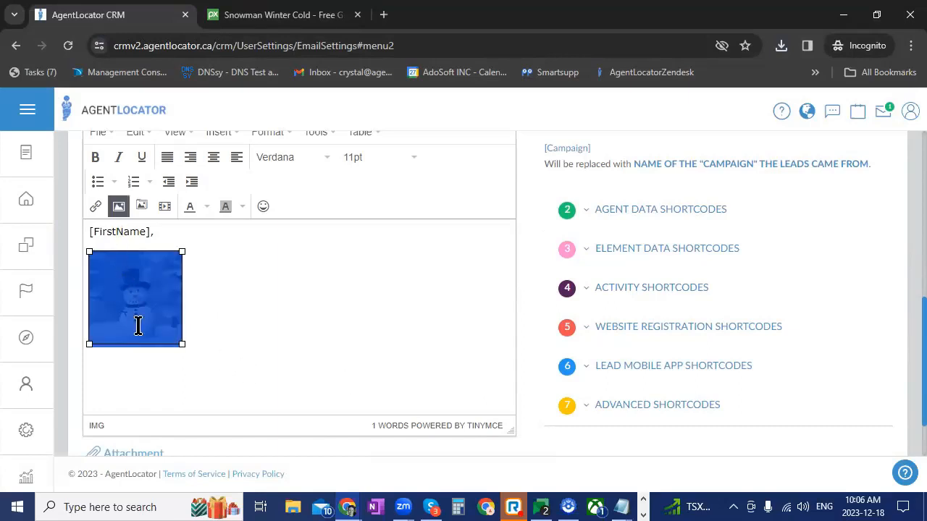
click(119, 208)
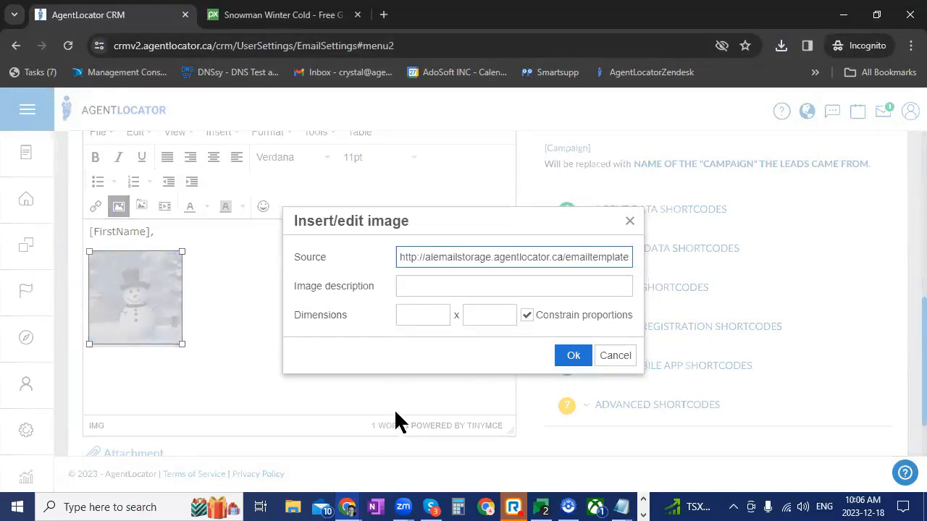
click(418, 316)
text(100)
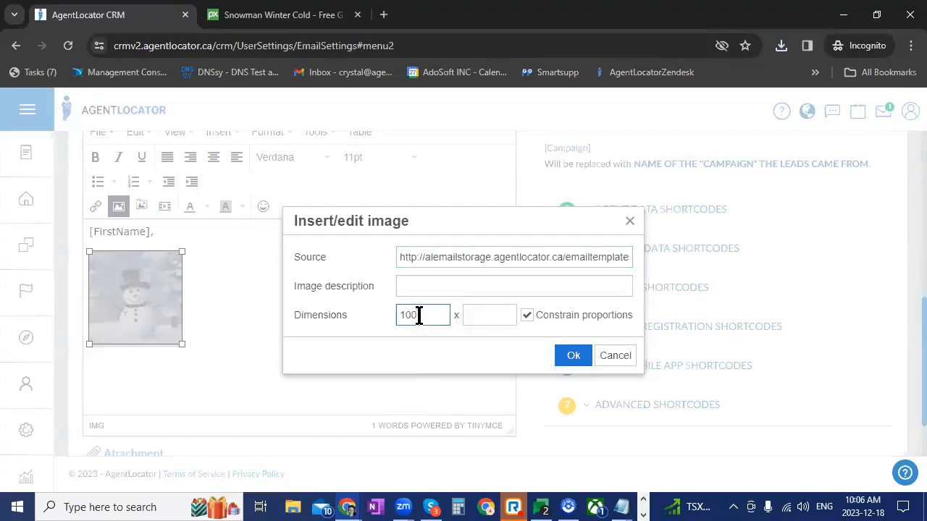
text(%)
click(480, 319)
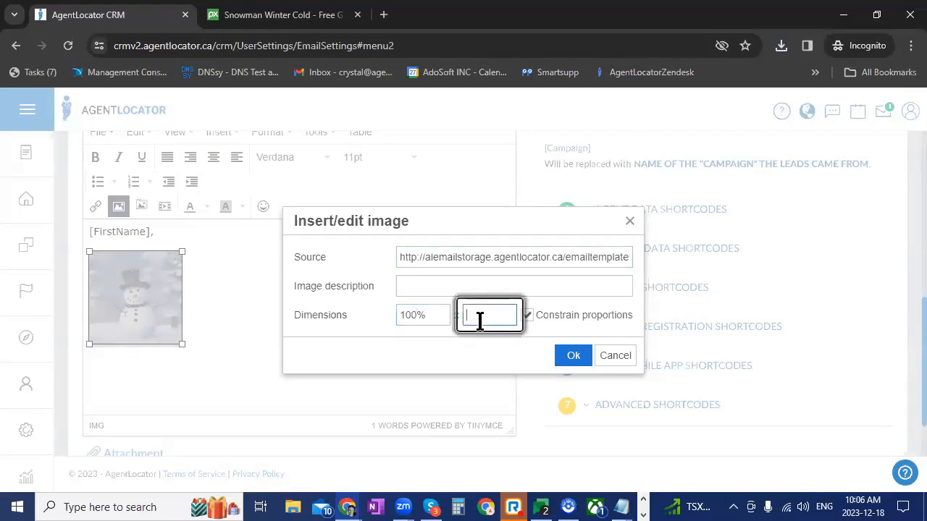
text(100)
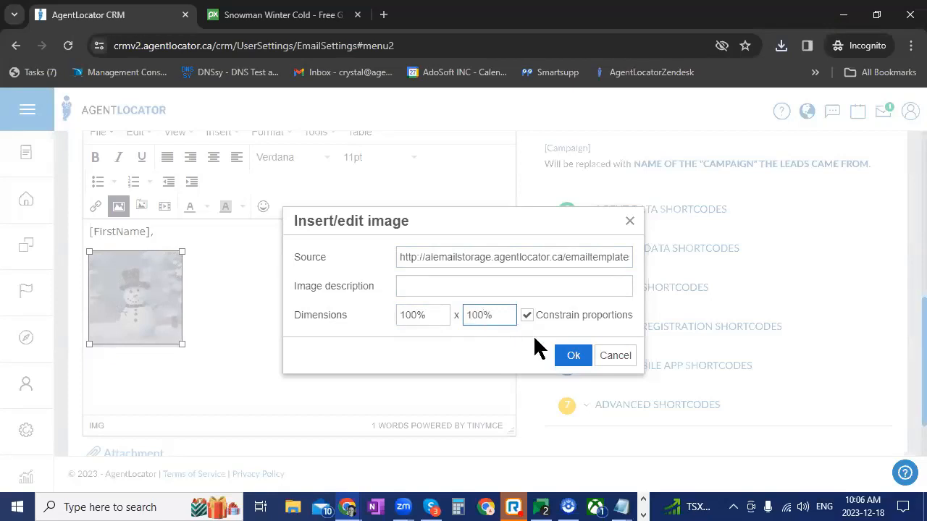
click(565, 357)
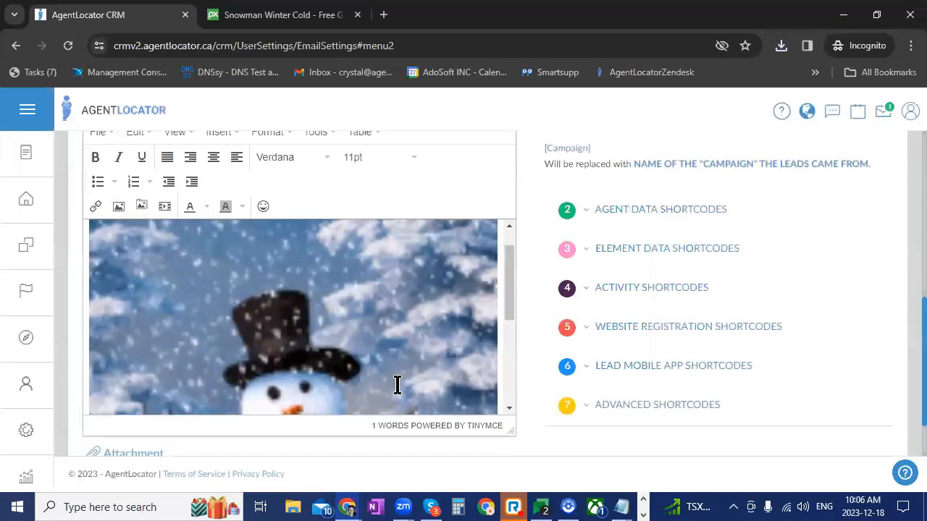
scroll(397, 384, down, 2)
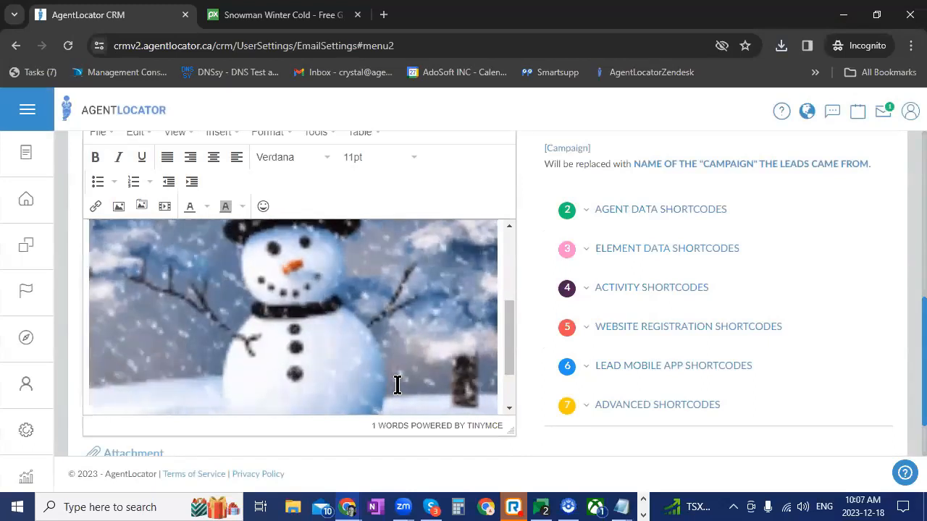
scroll(261, 333, up, 2)
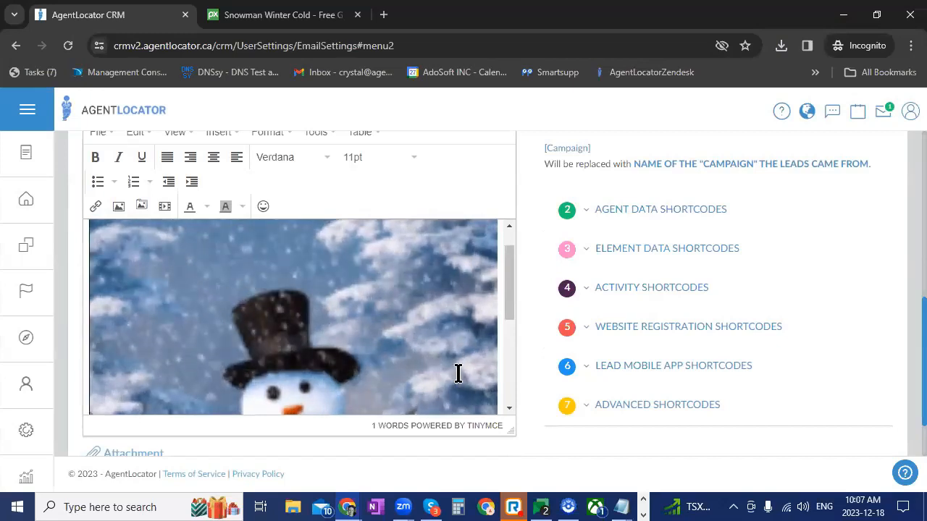
scroll(459, 373, up, 1)
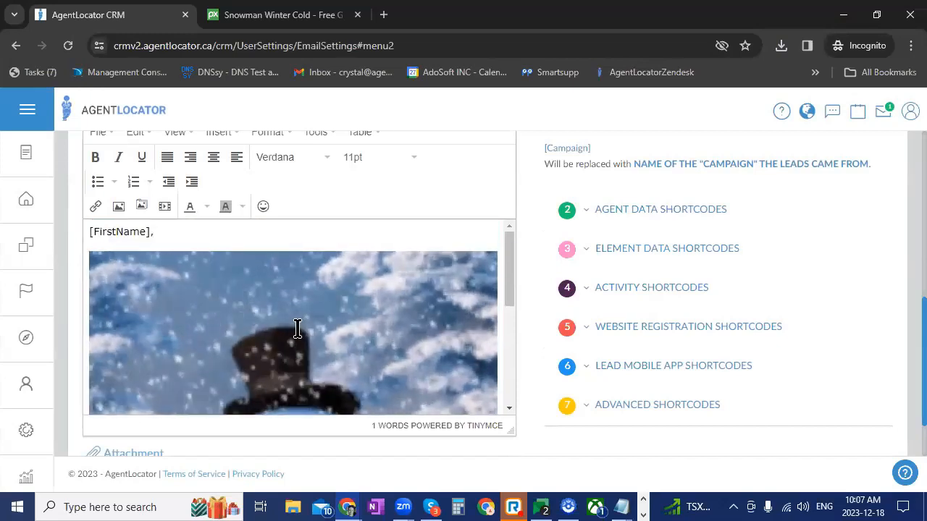
click(217, 311)
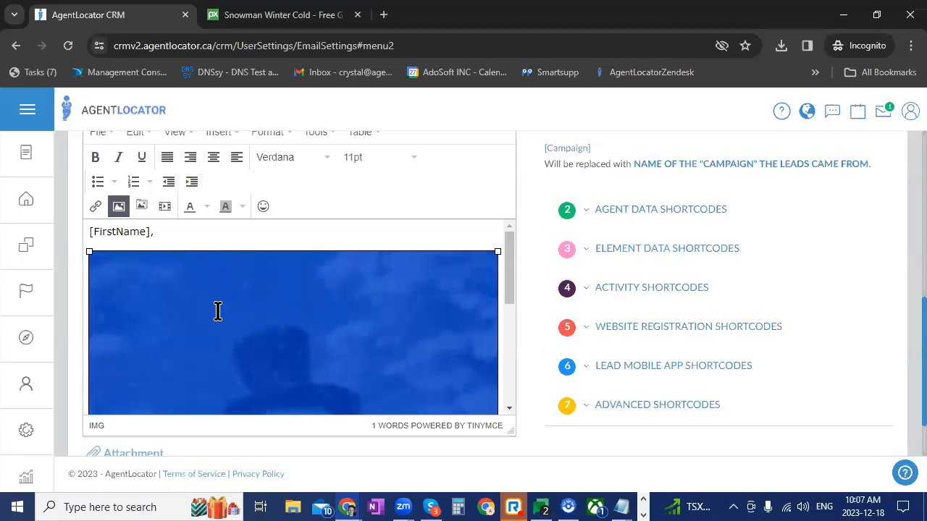
click(174, 233)
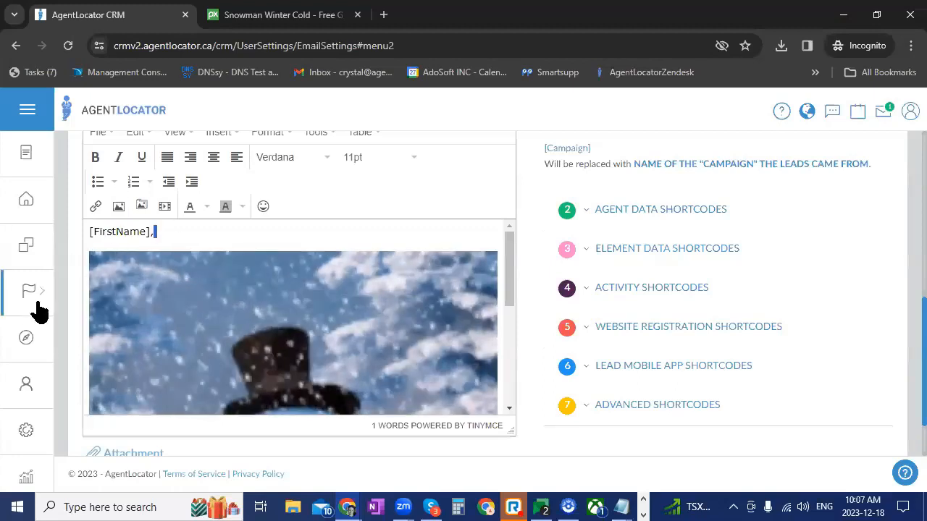
click(189, 312)
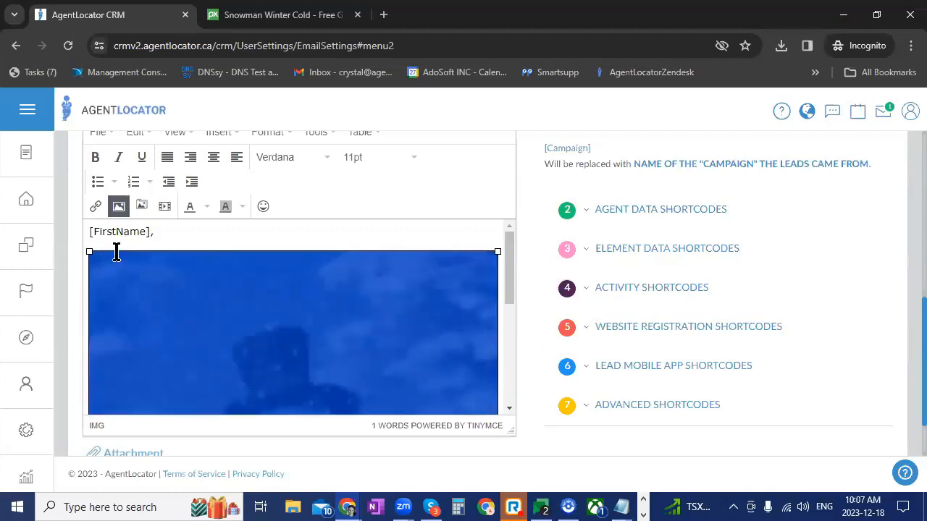
click(95, 206)
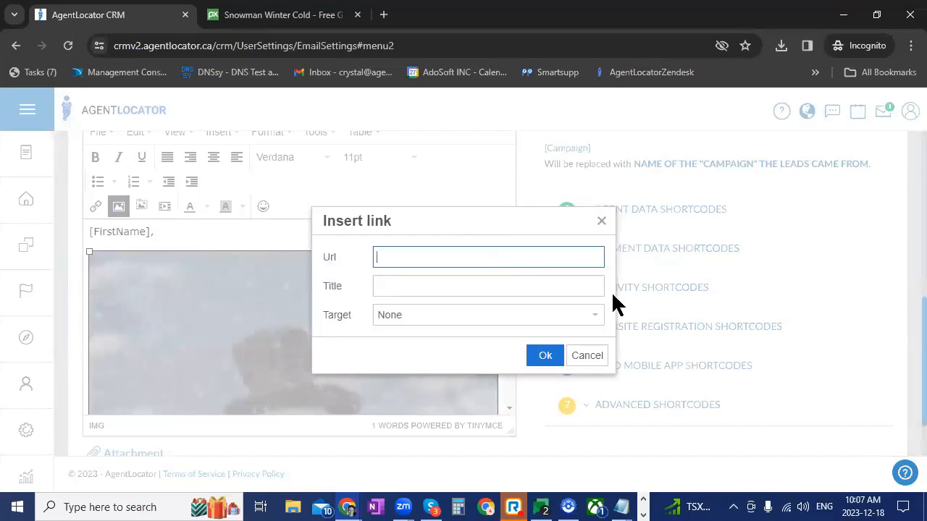
click(587, 355)
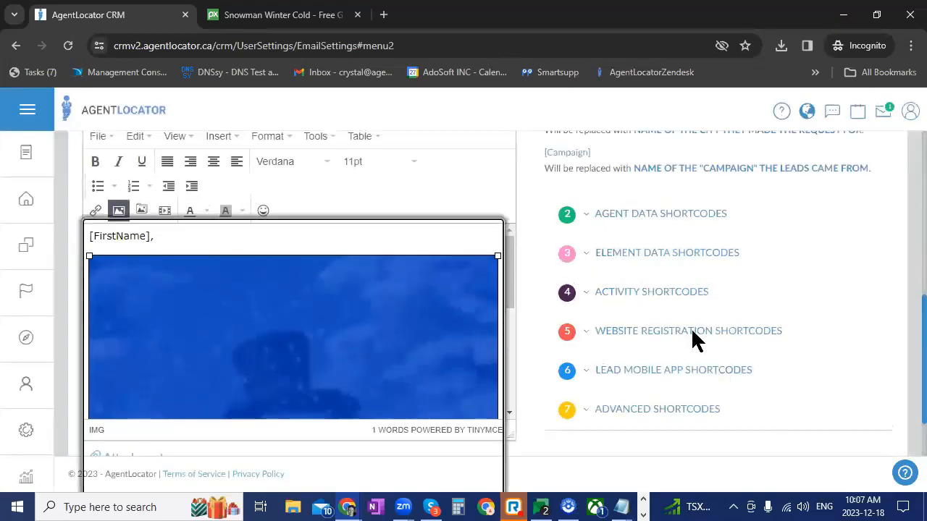
Add a new empty line below the snowman image in the template content
scroll(694, 340, up, 1)
scroll(691, 333, up, 2)
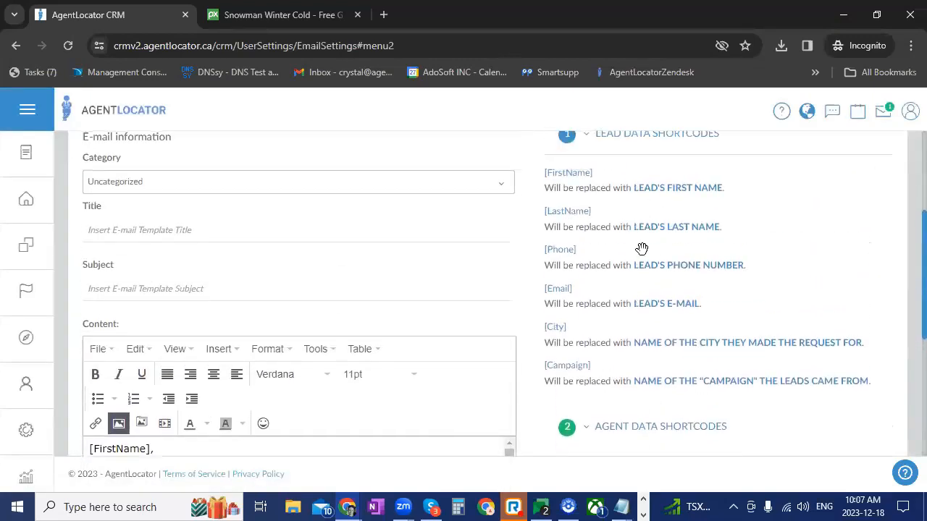
scroll(645, 352, down, 3)
scroll(677, 373, down, 1)
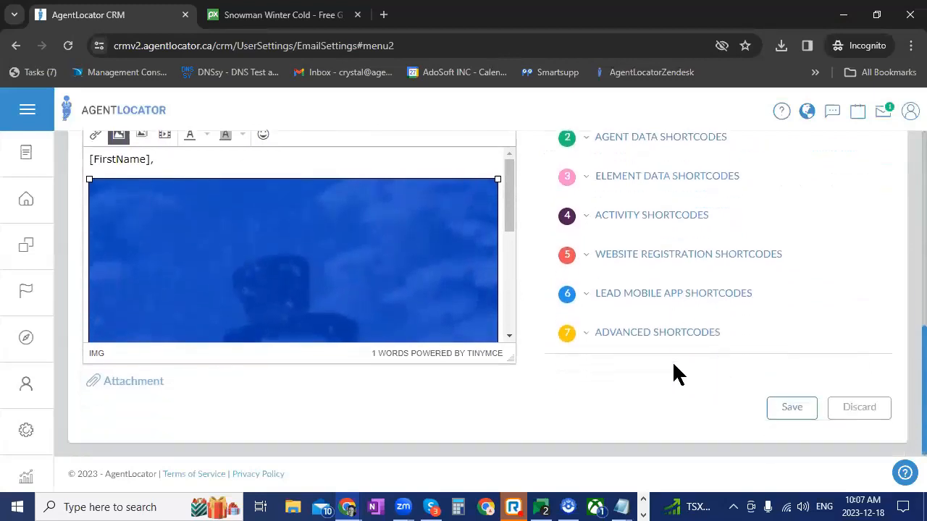
click(502, 295)
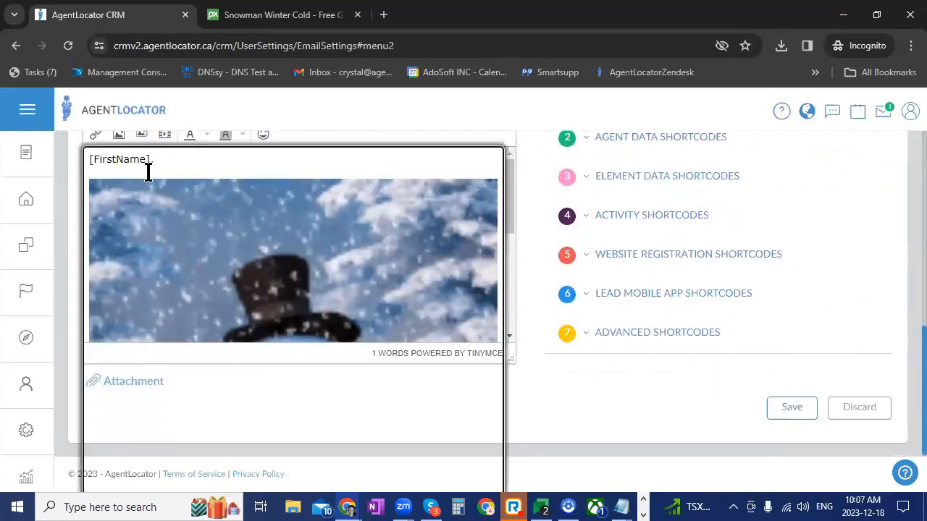
key(Return)
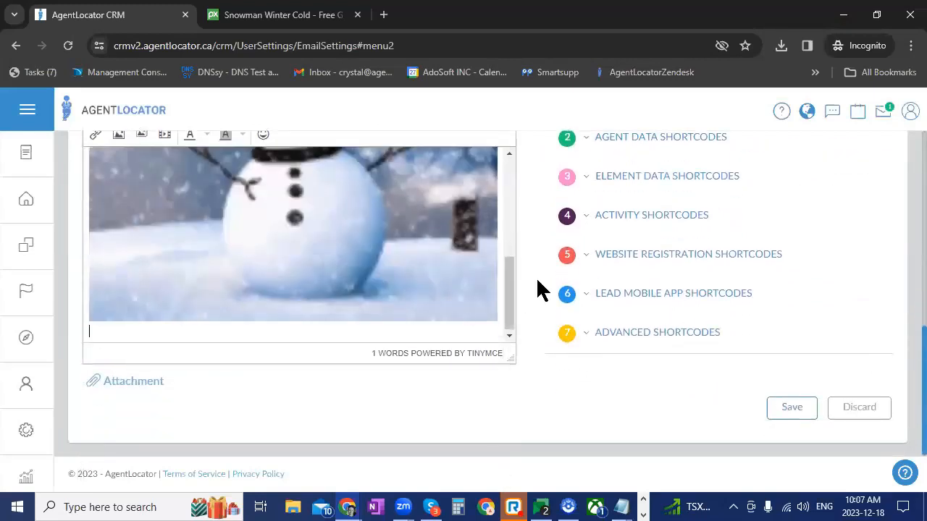
Find the [Signature] shortcode in the sender data shortcodes and place it below the snowman image
scroll(621, 352, up, 1)
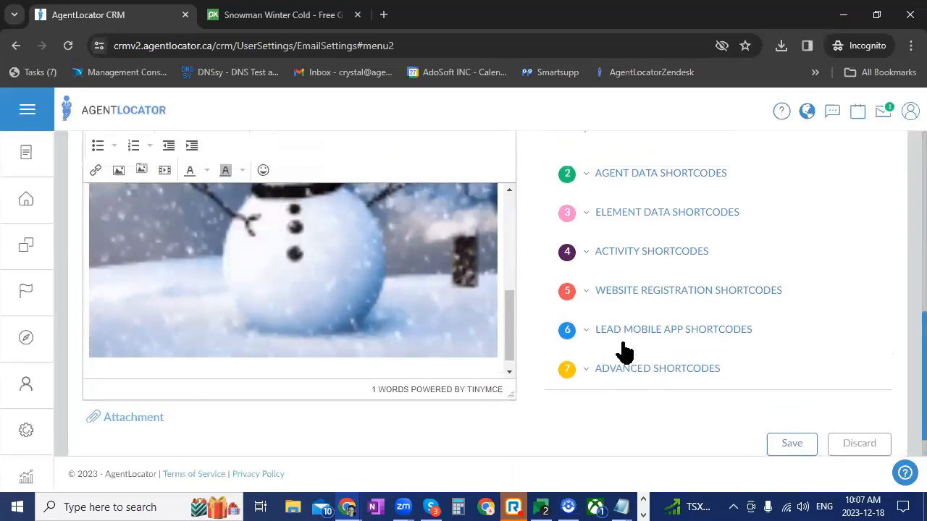
click(595, 214)
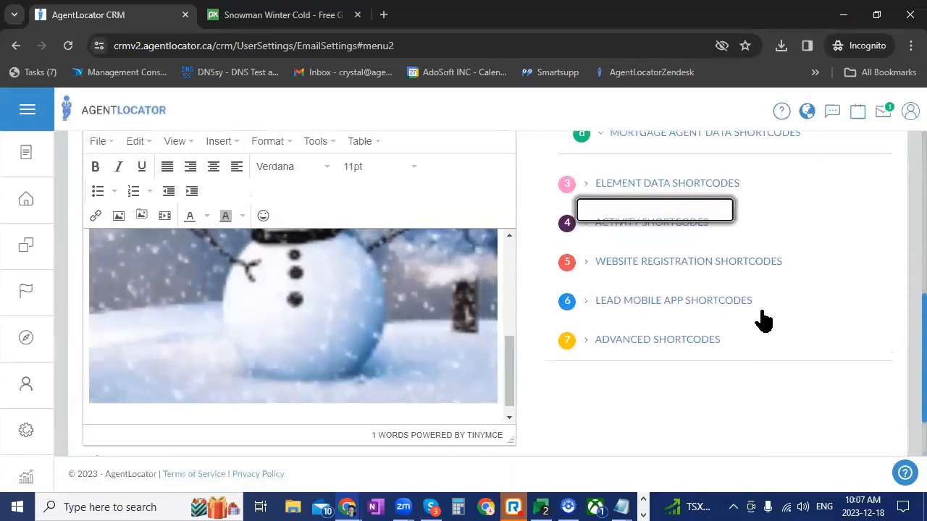
scroll(792, 346, up, 2)
scroll(792, 346, up, 1)
click(605, 223)
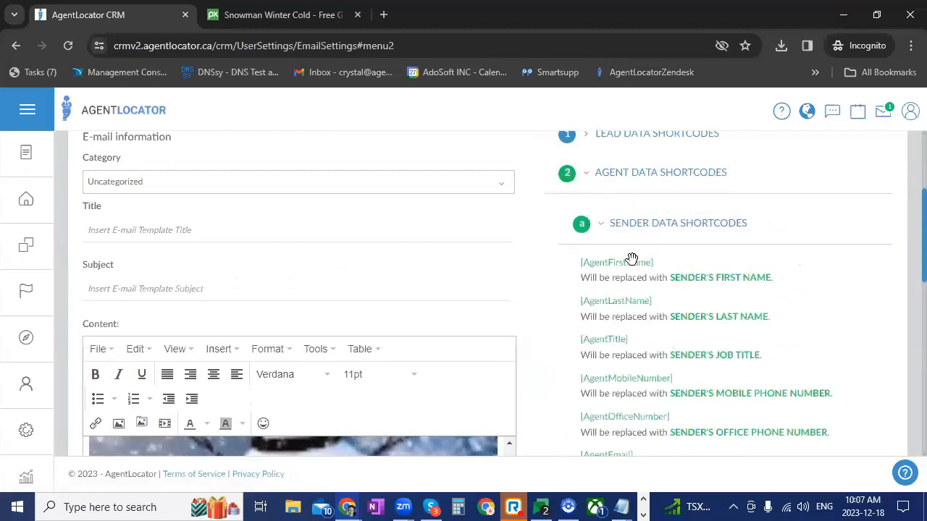
scroll(644, 306, down, 4)
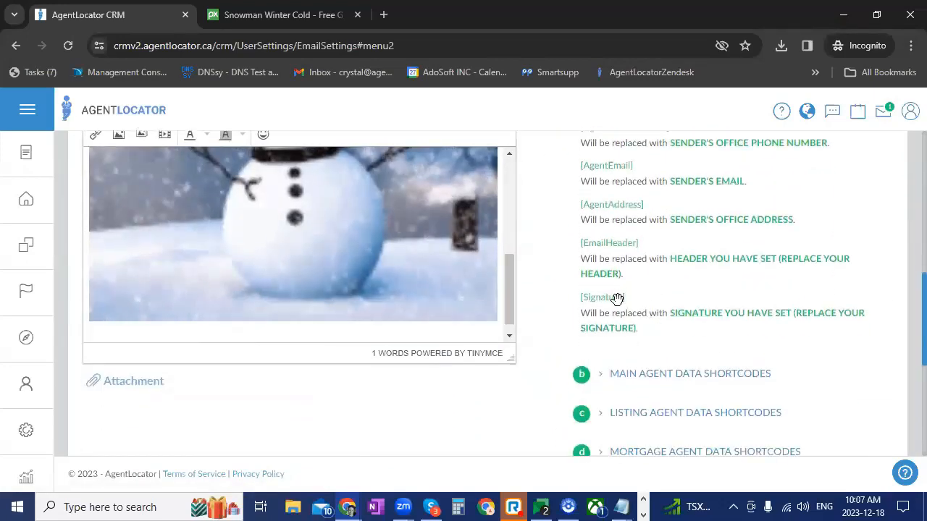
mouse_move(601, 302)
mouse_down()
mouse_move(141, 341)
mouse_move(148, 345)
mouse_move(145, 333)
mouse_up()
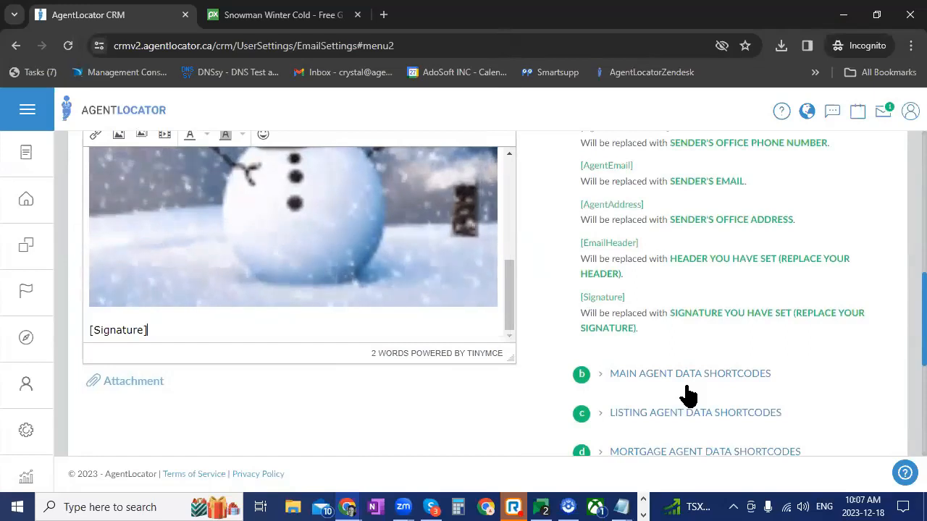
Collapse the sender data shortcodes, look over the remaining shortcode groups and expand the element data shortcodes
scroll(681, 391, up, 3)
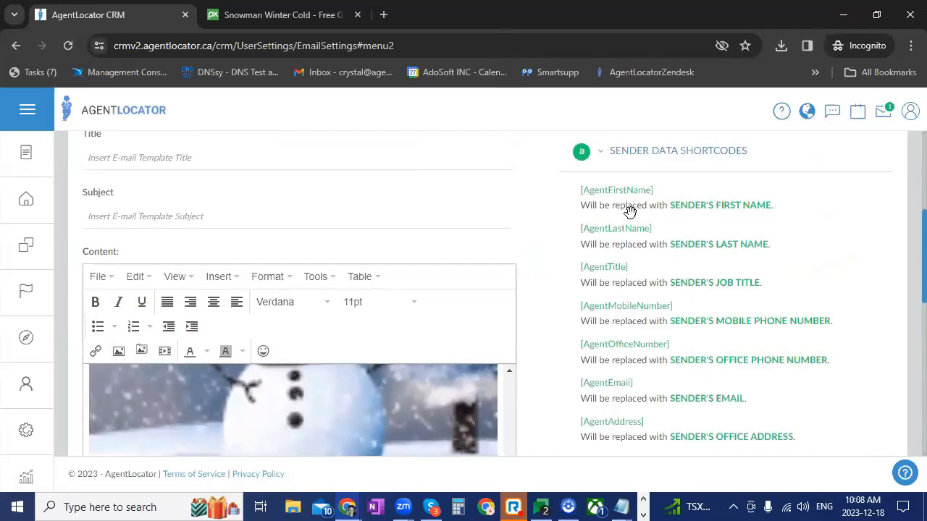
click(600, 151)
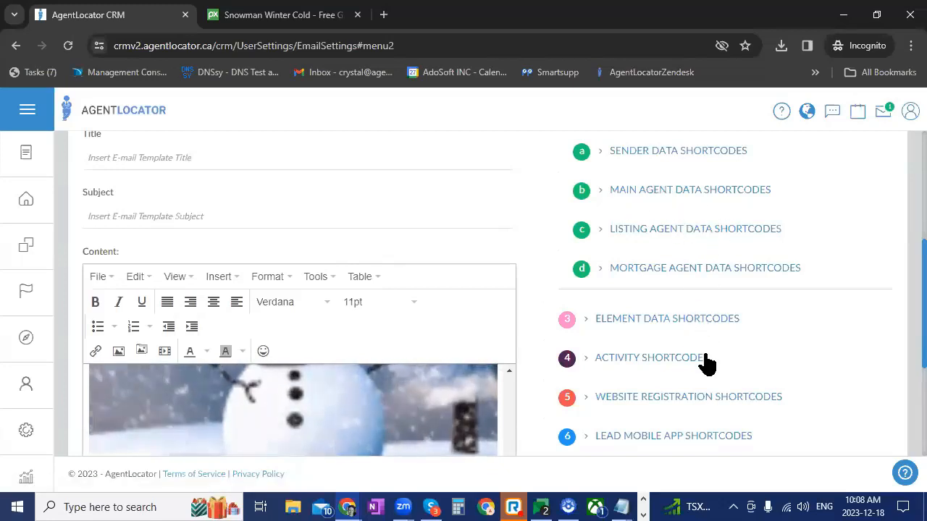
scroll(797, 333, down, 1)
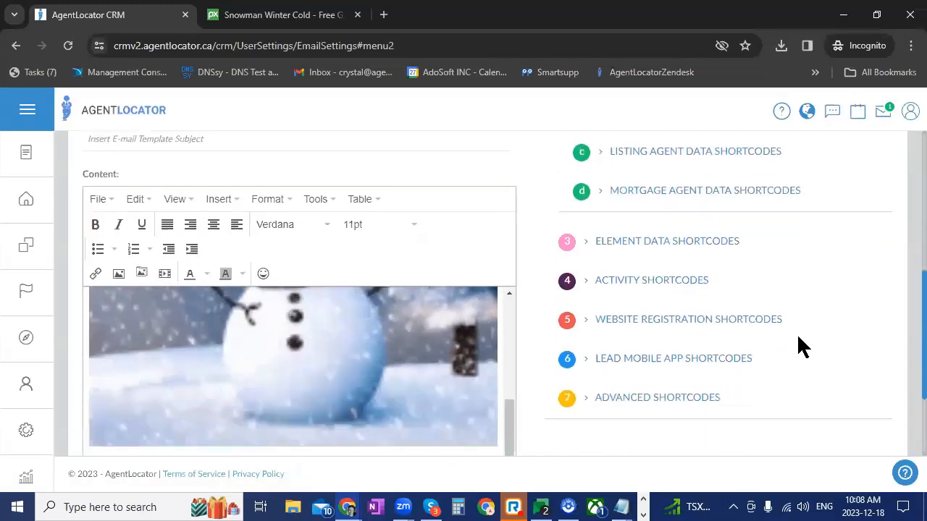
scroll(797, 333, down, 1)
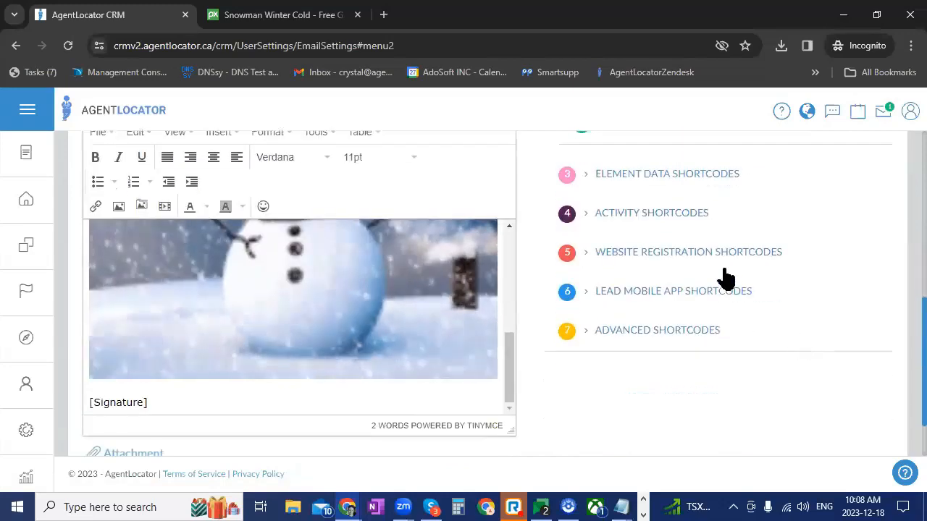
click(641, 179)
Insert "Good " and the [Morning,Afternoon,Evening] shortcode before [FirstName] in the template's greeting line
scroll(724, 292, up, 2)
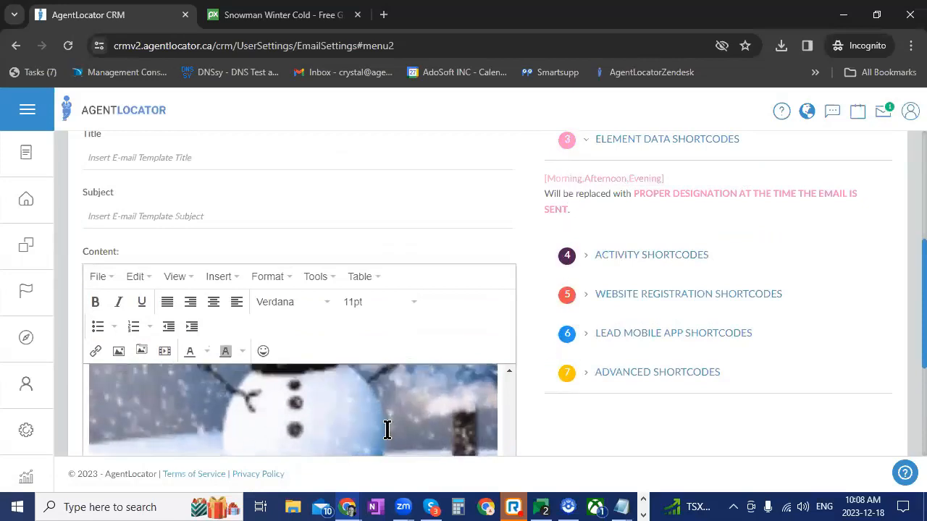
scroll(387, 426, up, 3)
click(110, 375)
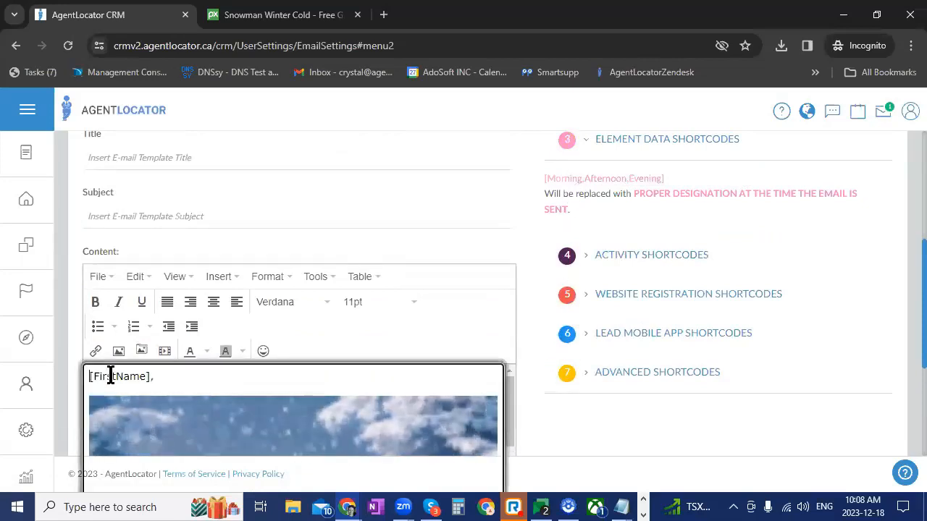
text(Goood)
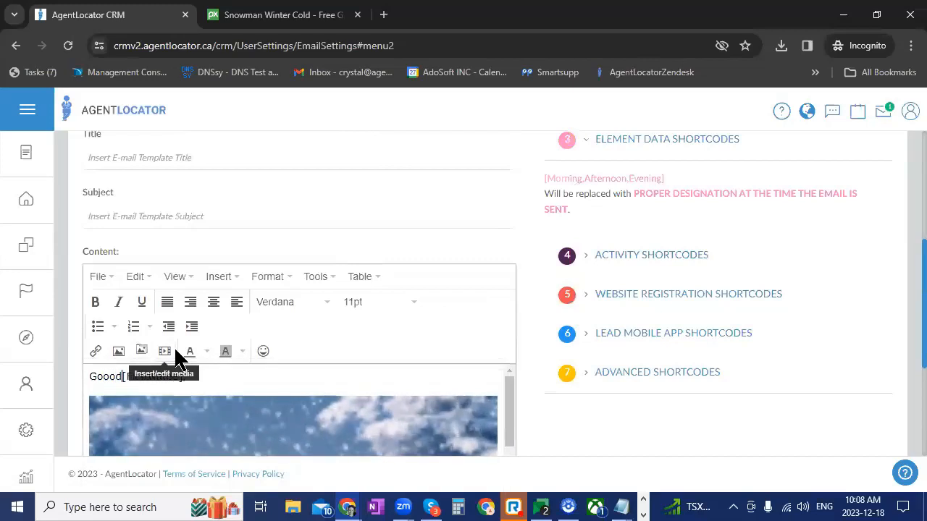
key(BackSpace)
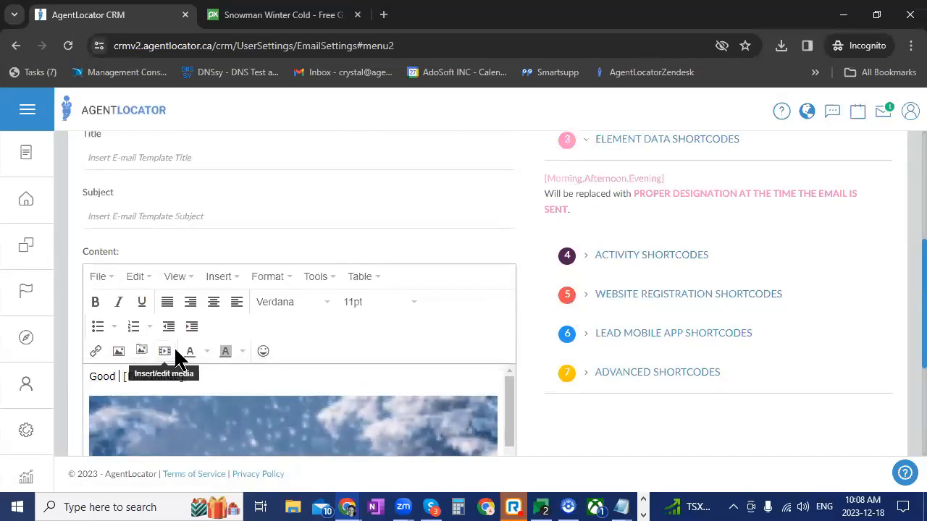
drag(601, 178, 120, 381)
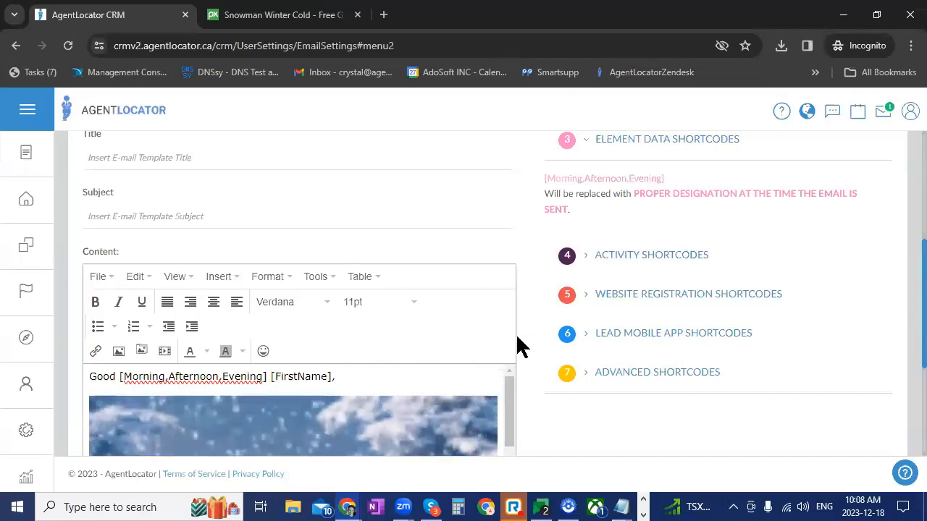
Collapse the element data shortcodes and review the activity shortcodes available for the template
click(585, 141)
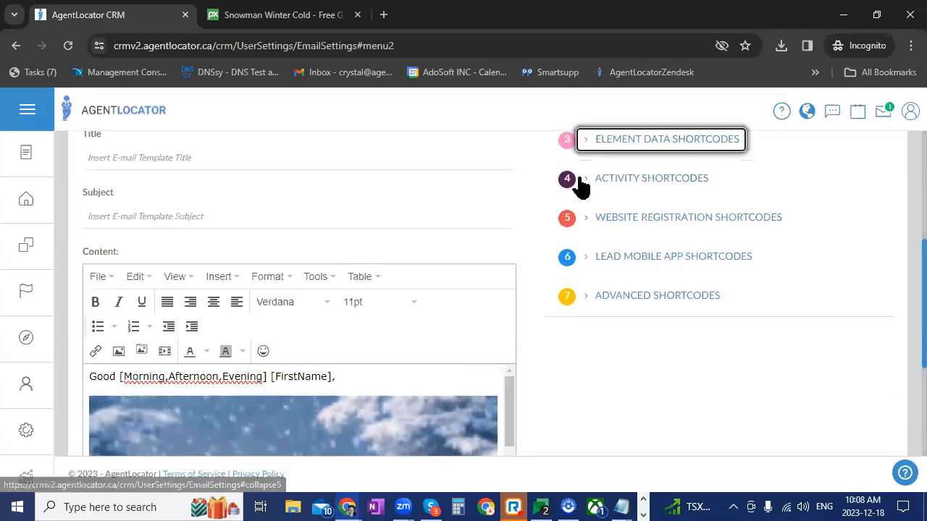
click(580, 178)
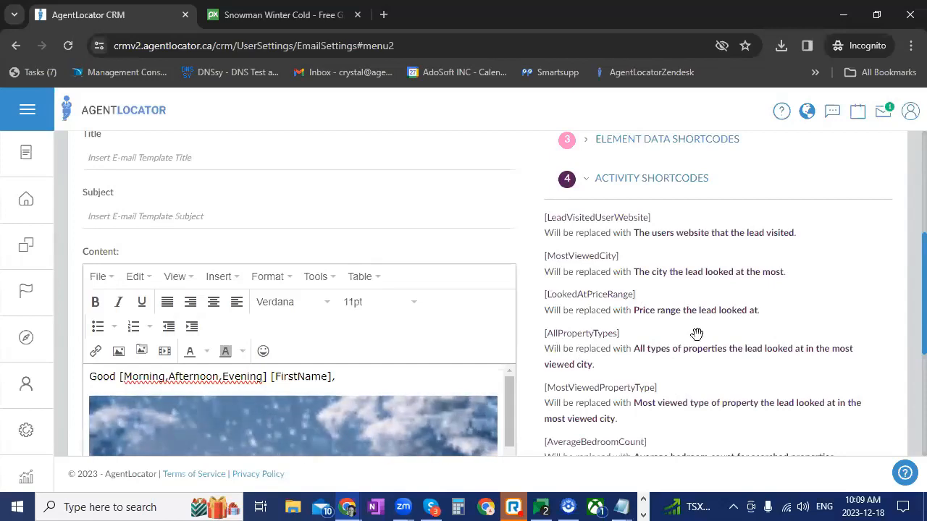
scroll(441, 290, down, 3)
scroll(377, 391, up, 4)
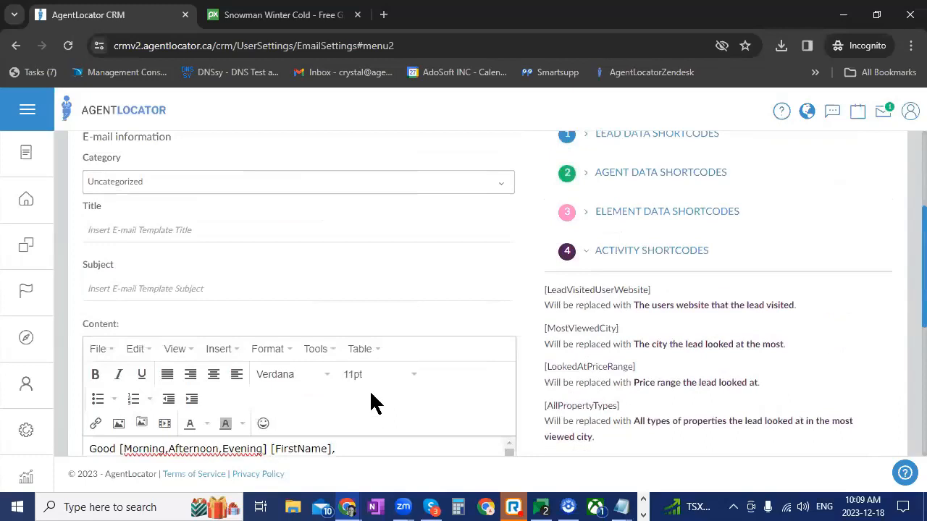
Enter "Snowman" as both the subject and the title of the e-mail template
click(156, 284)
text(Snowman)
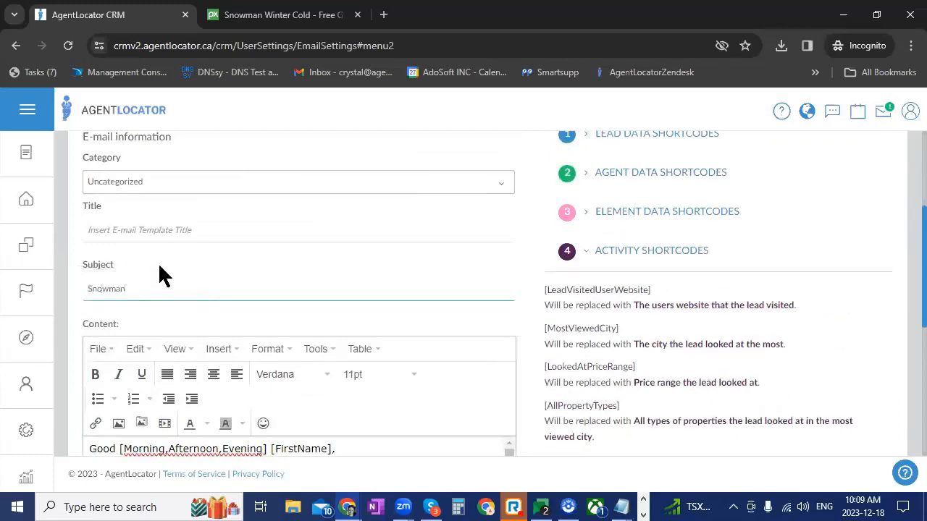
click(160, 231)
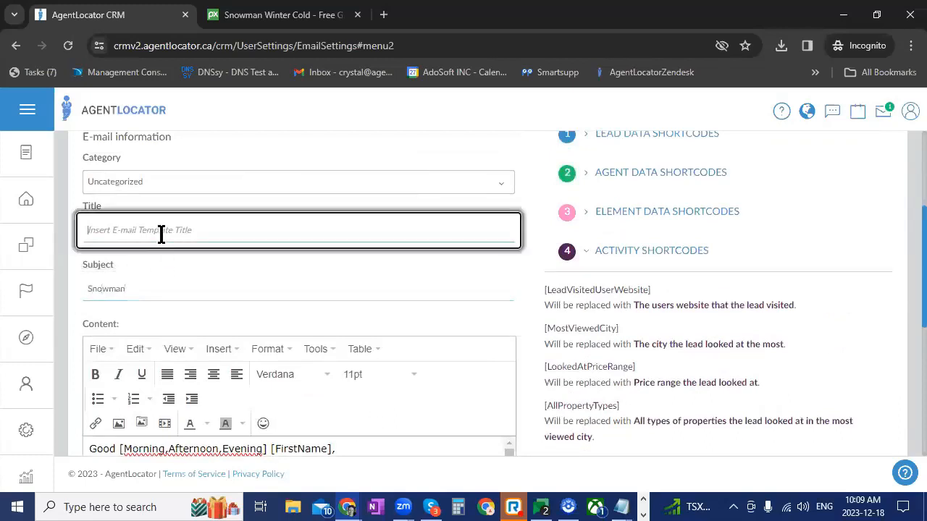
text(Snowman)
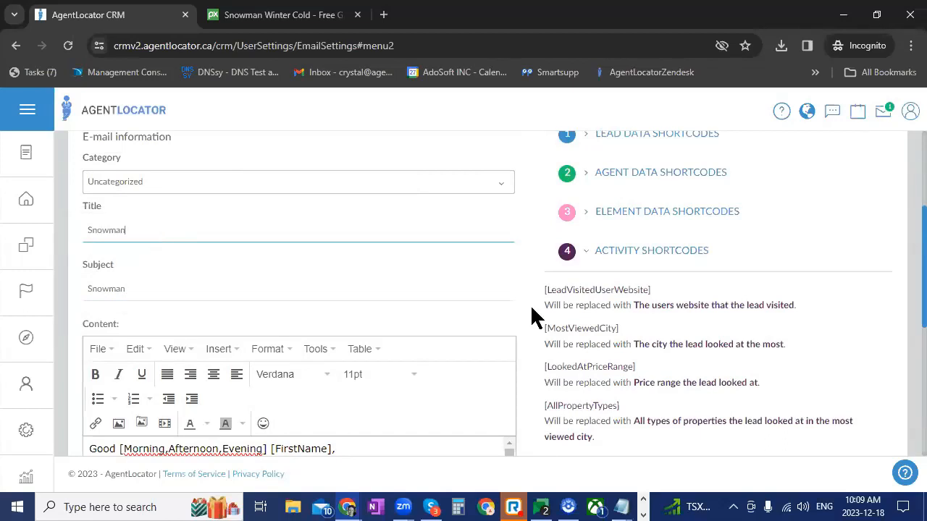
View the attachment file chooser without attaching a file, and save the e-mail template
scroll(532, 317, down, 5)
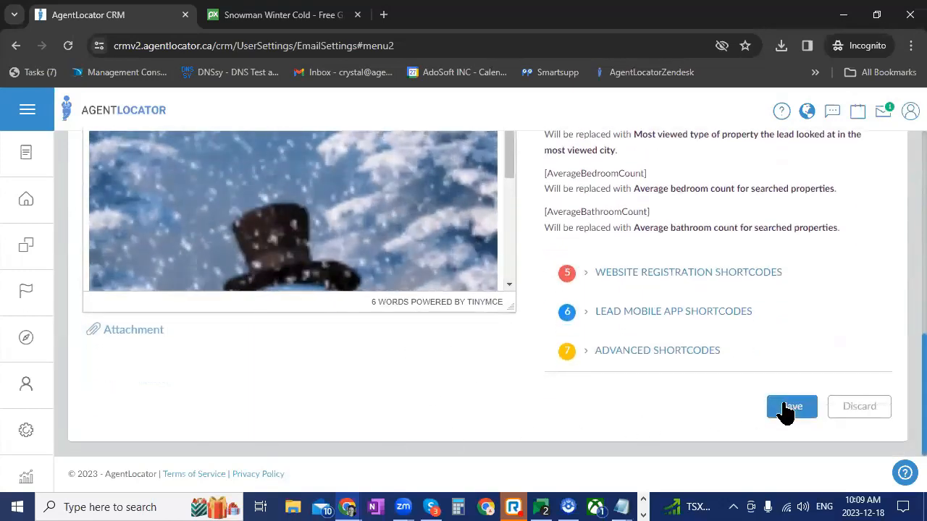
click(130, 332)
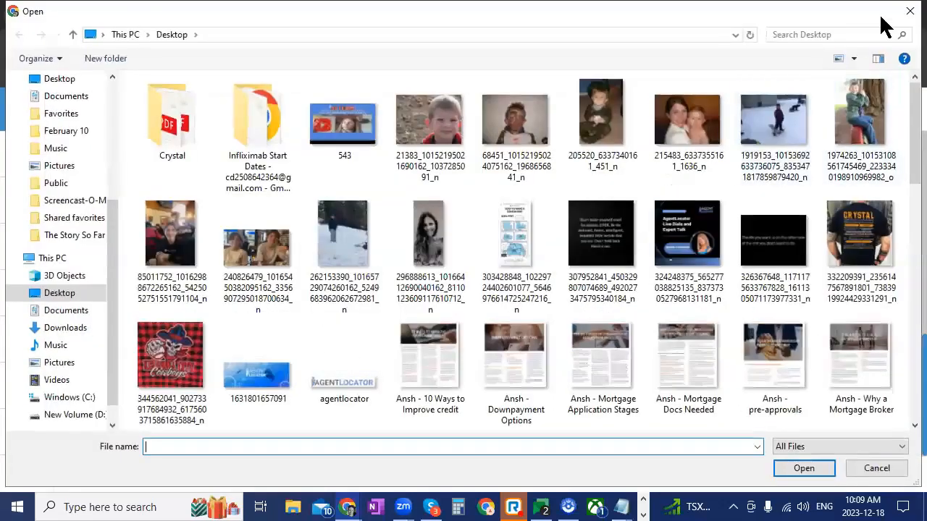
key(Escape)
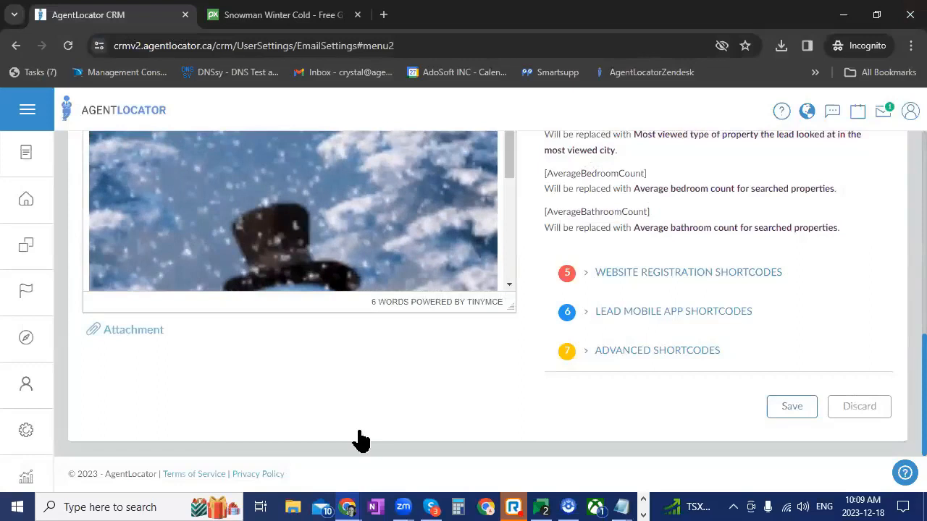
click(791, 407)
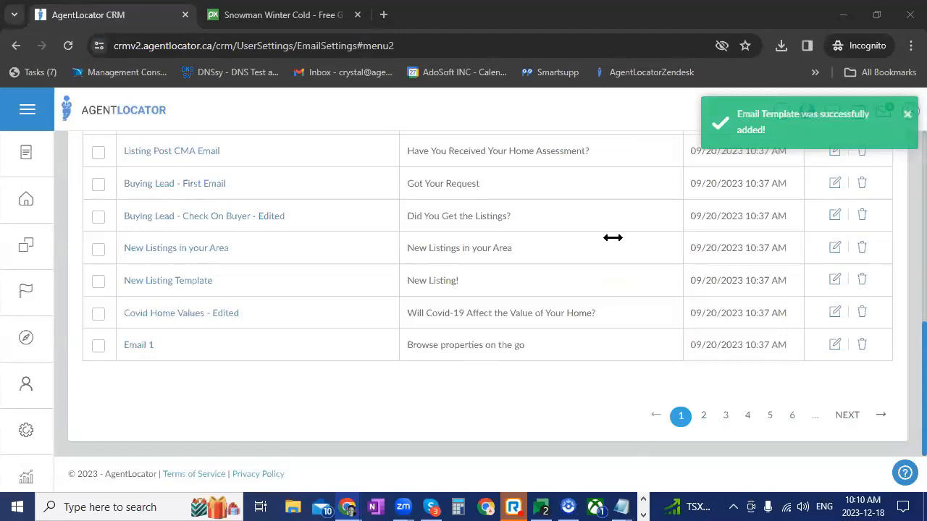
Reopen the saved Snowman template for editing and check its content down to the [Signature] shortcode
scroll(396, 403, up, 3)
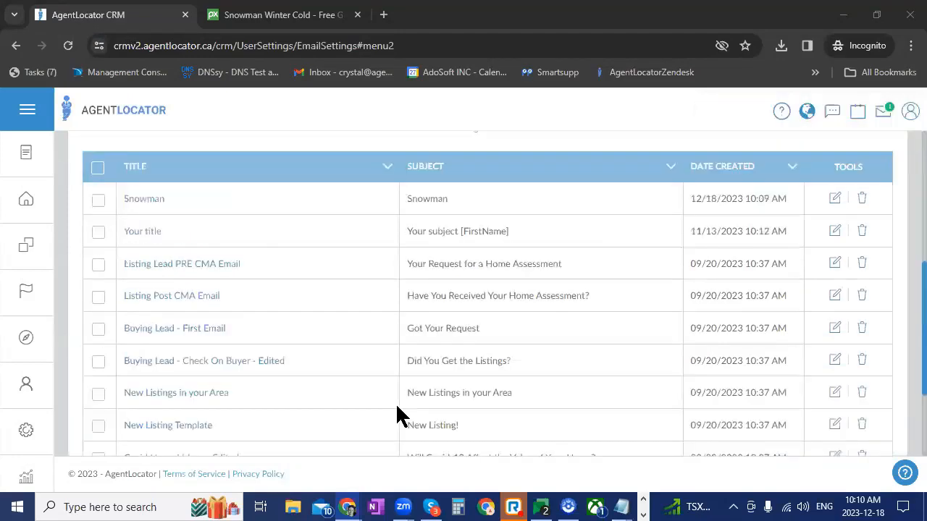
click(835, 198)
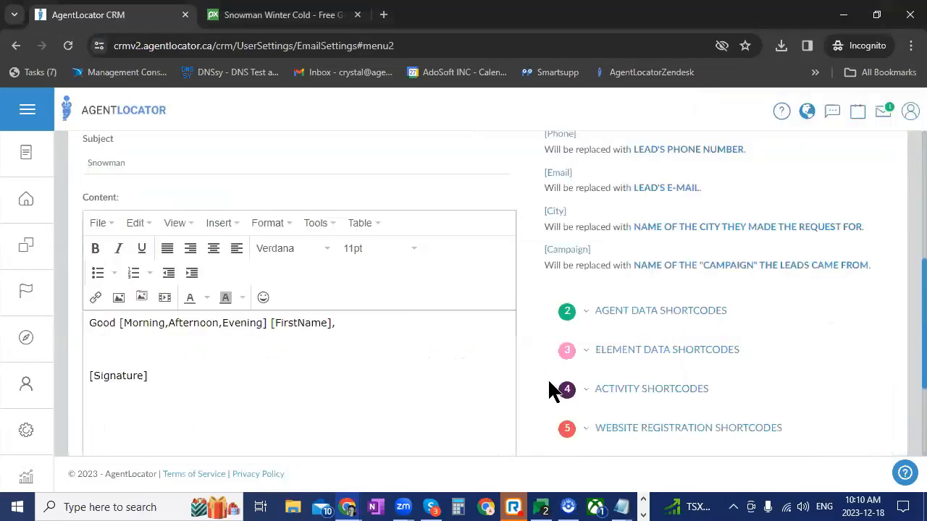
scroll(391, 341, down, 3)
scroll(378, 324, down, 3)
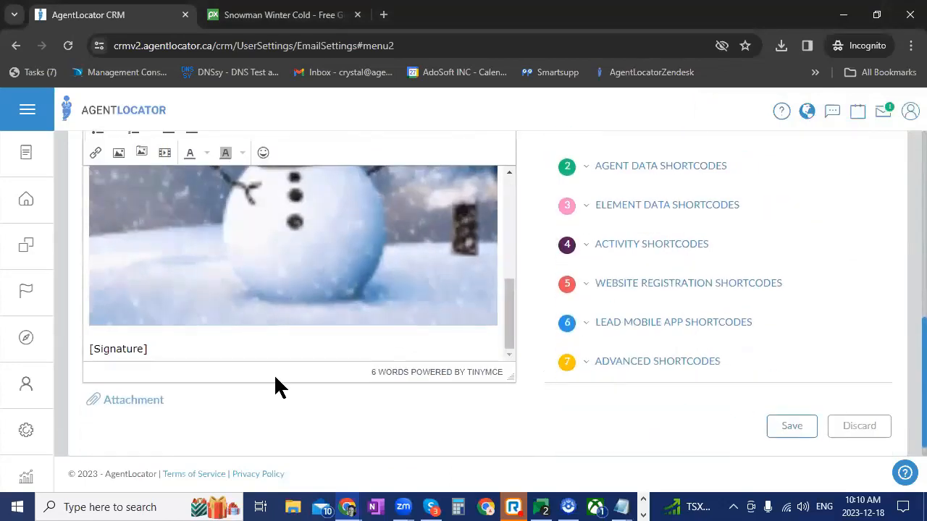
double_click(114, 350)
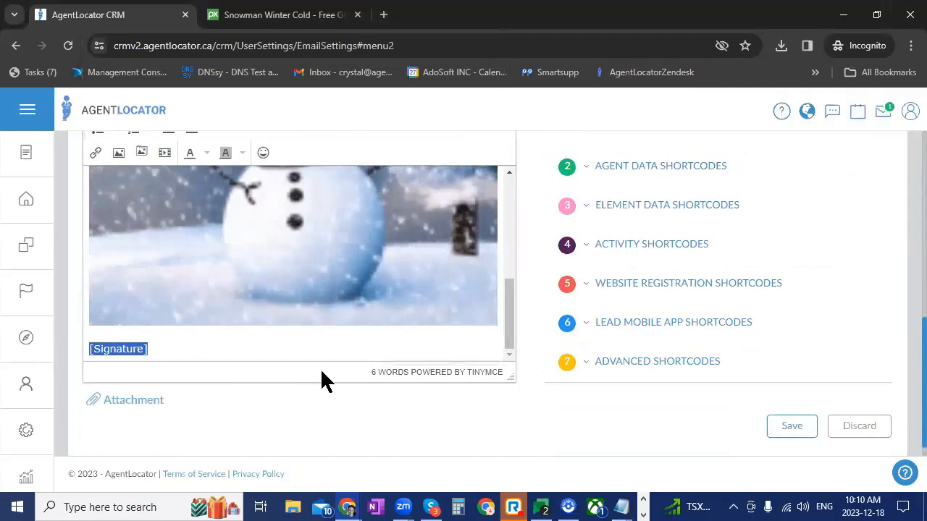
Open the Main Email Signature from the e-mail signature settings, review its layout and close it unchanged
mouse_move(37, 390)
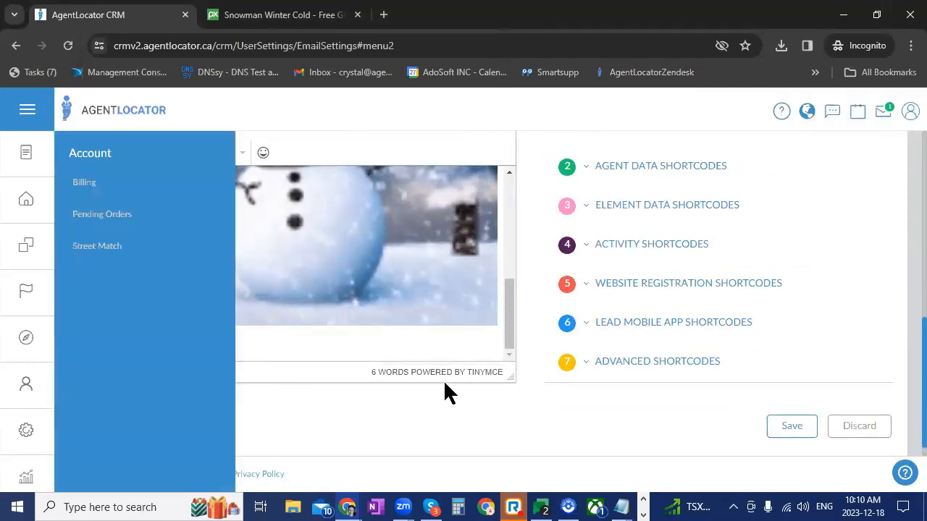
scroll(507, 362, up, 10)
click(328, 269)
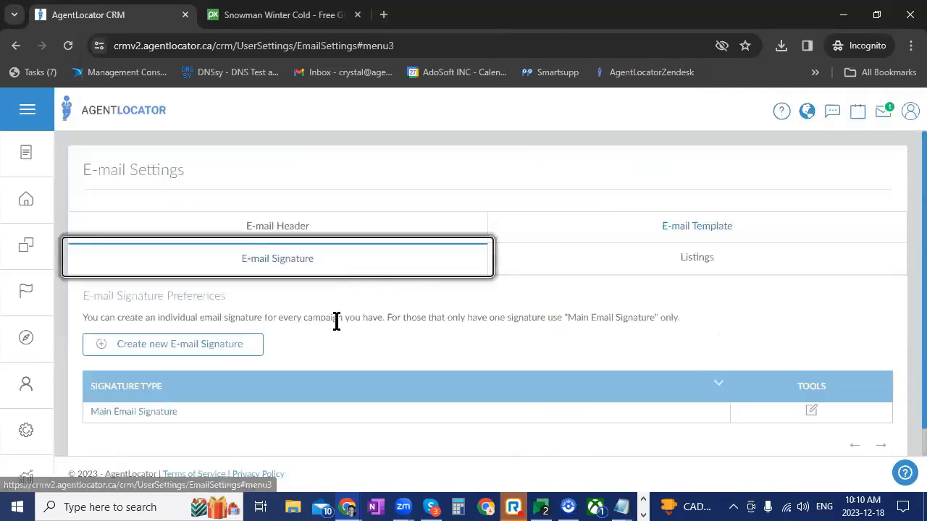
scroll(261, 355, down, 1)
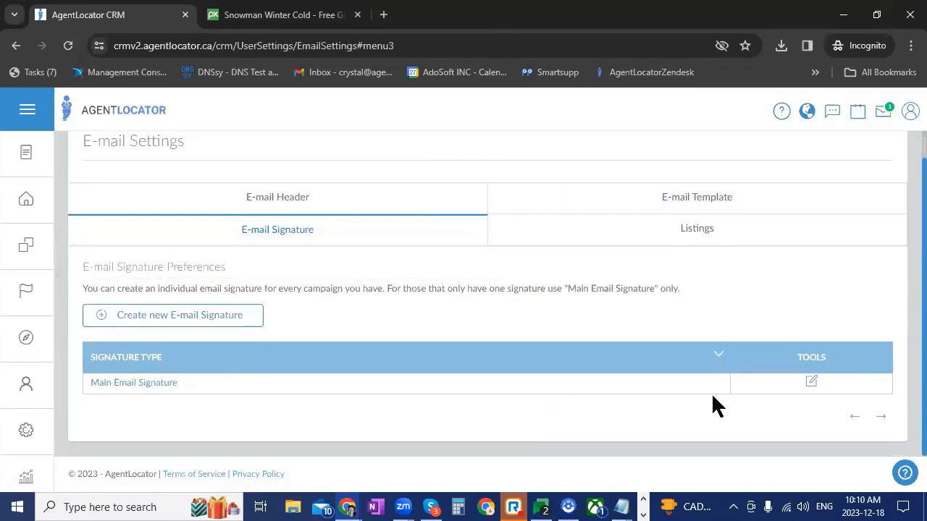
click(812, 382)
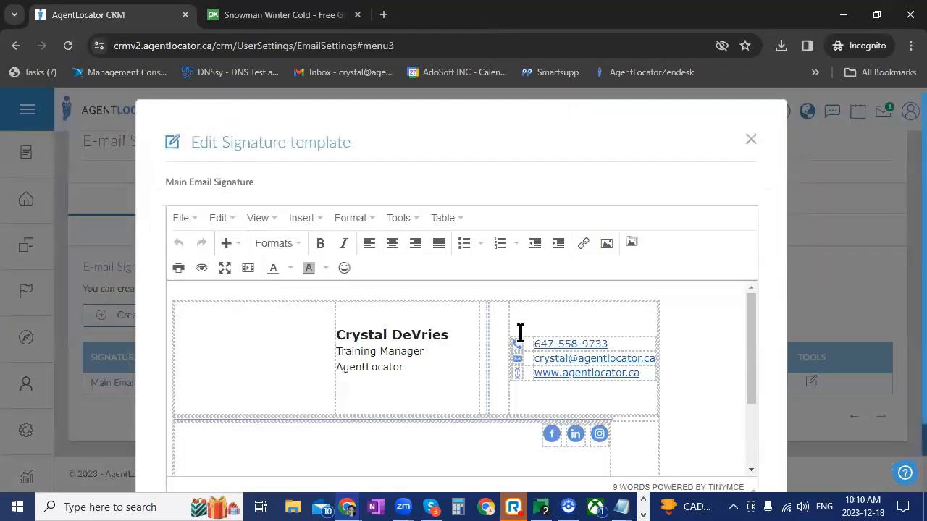
scroll(677, 310, down, 2)
scroll(684, 306, up, 2)
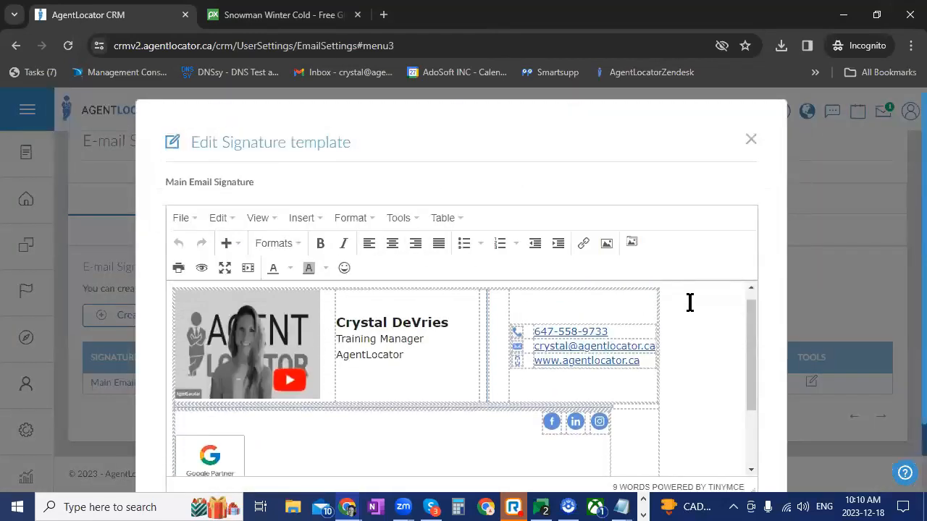
click(751, 139)
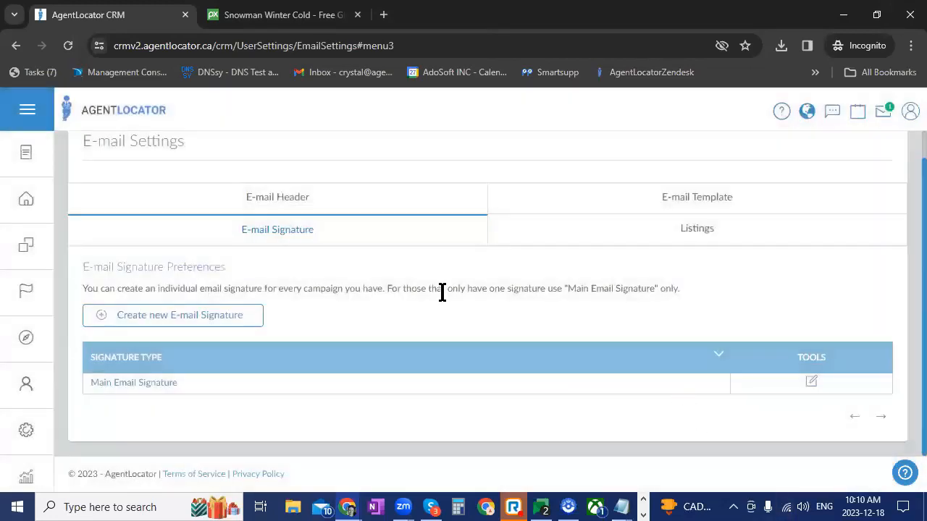
Open a new campaign signature template, view the campaign choices and close it without creating a signature
click(187, 312)
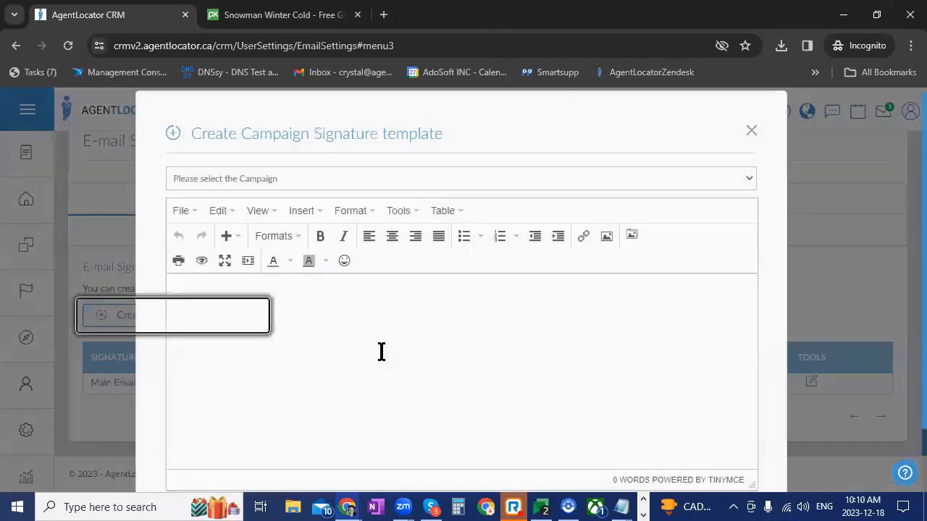
click(370, 190)
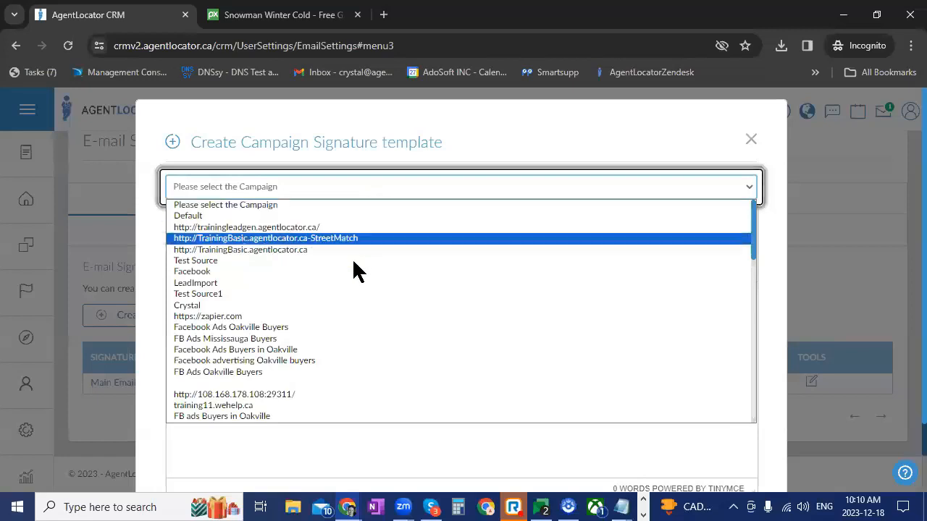
click(752, 139)
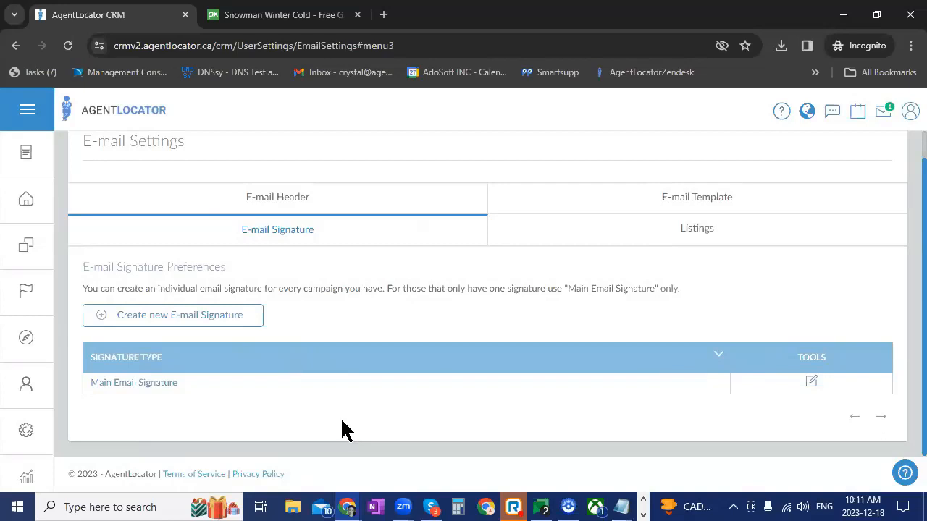
Open the leads list and add an Email Validity filter item
click(29, 202)
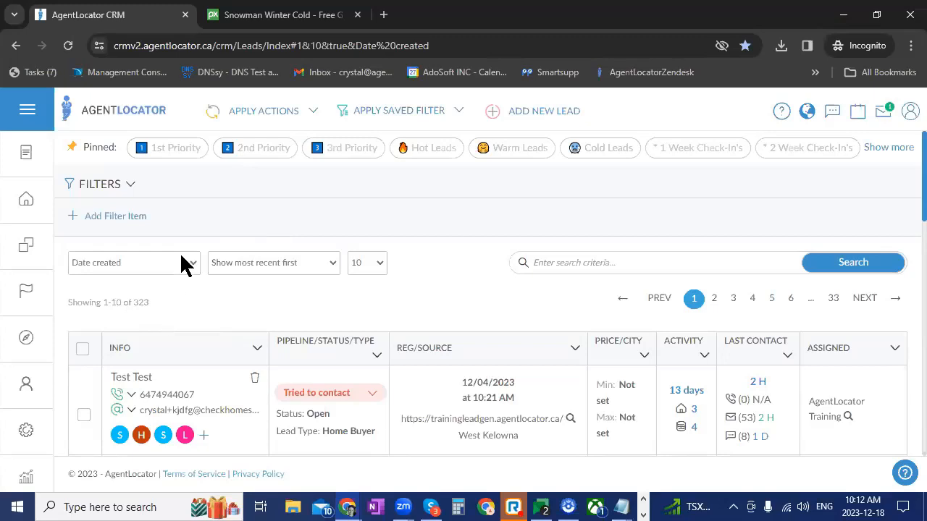
drag(105, 218, 205, 222)
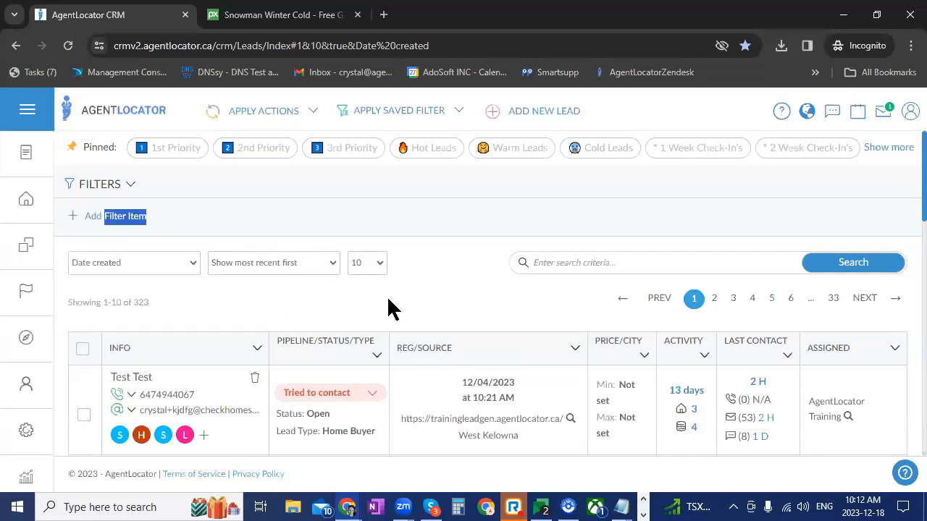
click(94, 226)
click(202, 227)
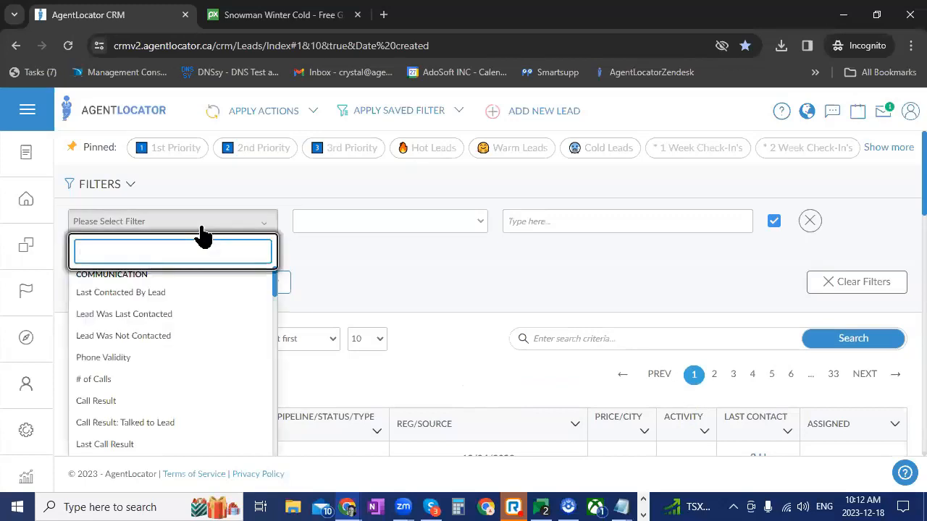
text(em)
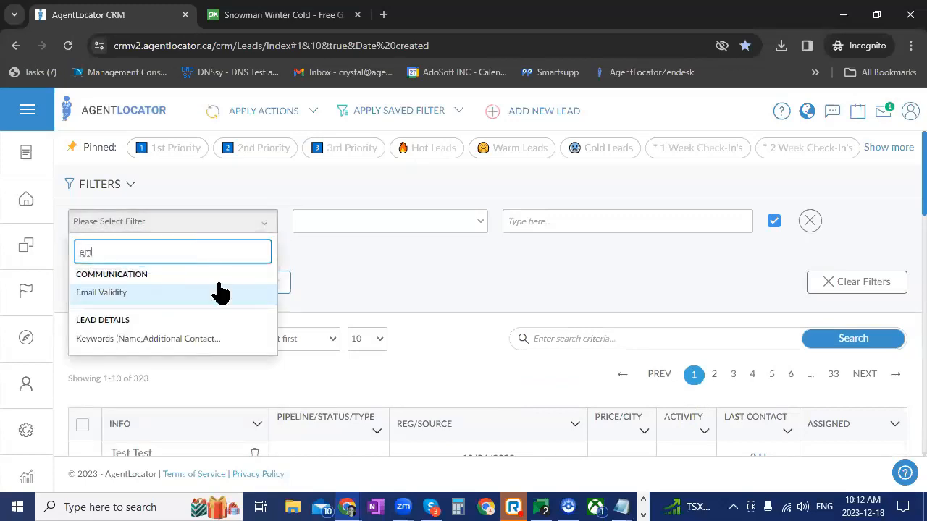
click(217, 295)
Set the Email Validity filter to match Unknown and Valid, and apply it to the leads list
click(548, 223)
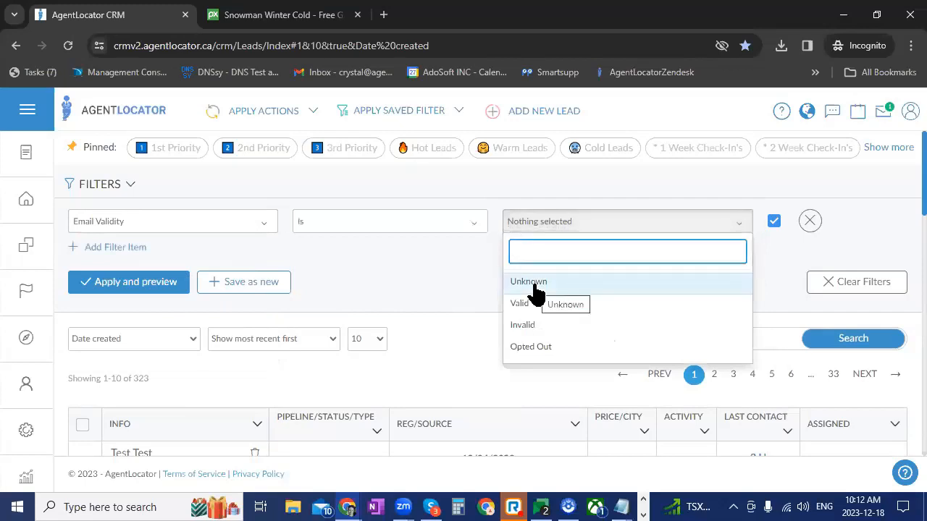
click(536, 286)
click(551, 229)
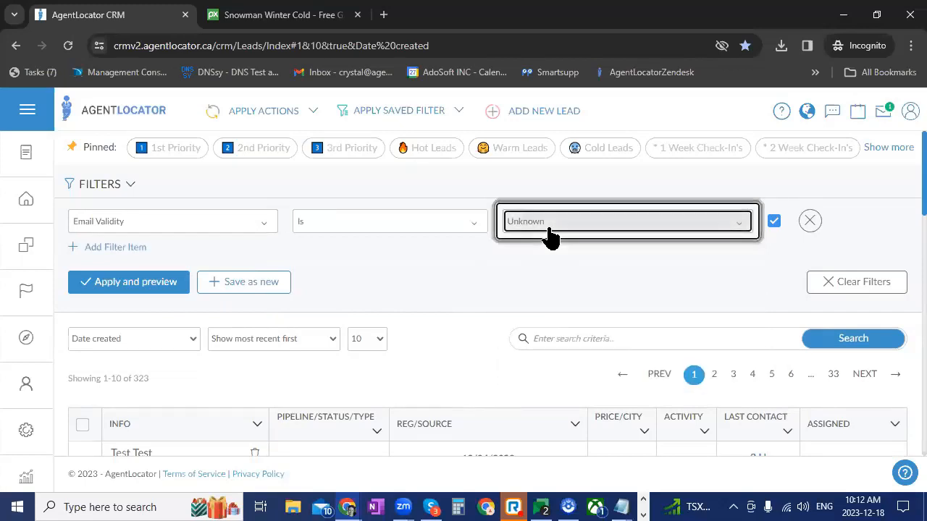
click(550, 229)
click(524, 323)
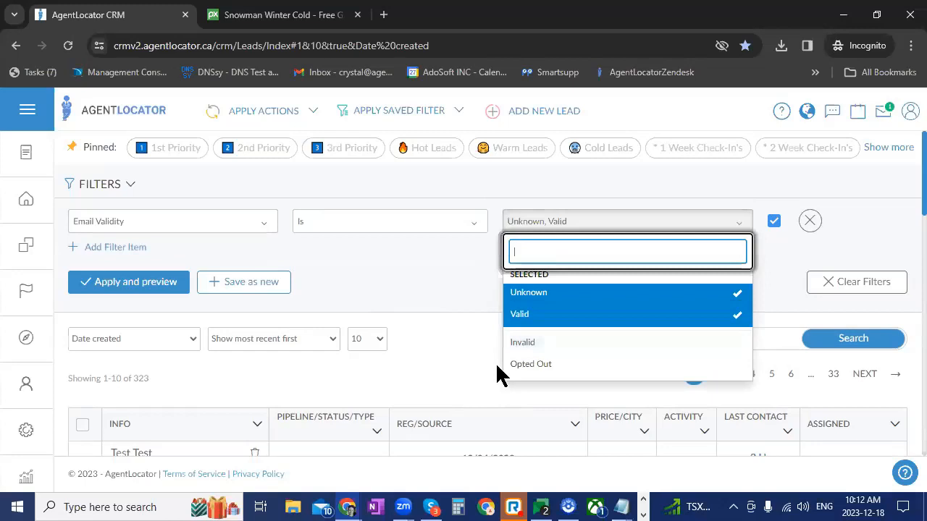
click(474, 297)
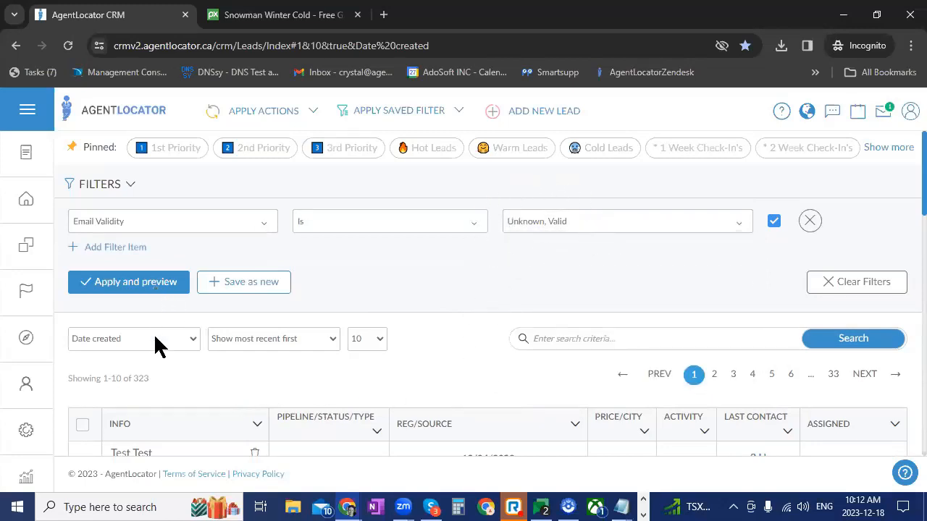
click(145, 290)
Select the first few leads individually, and extend the selection to every lead on the first page
scroll(508, 334, down, 3)
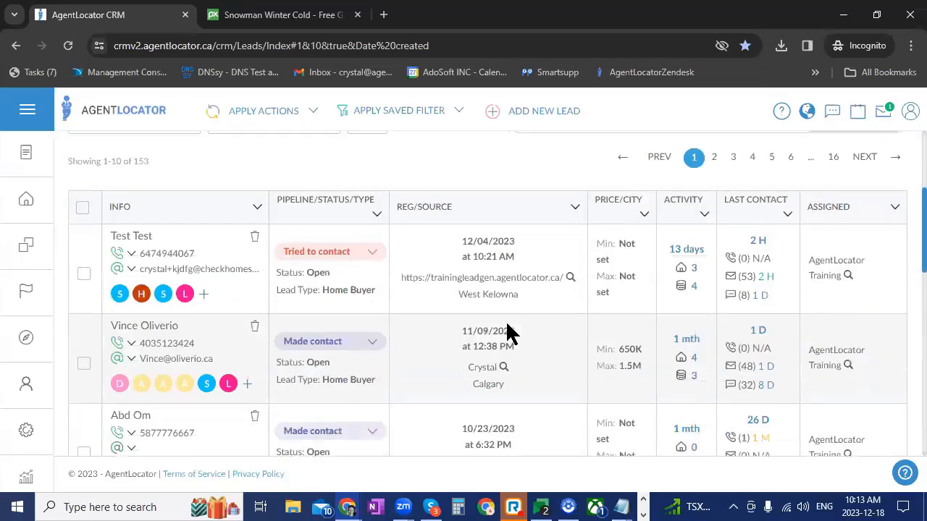
click(83, 275)
click(84, 403)
scroll(101, 325, down, 1)
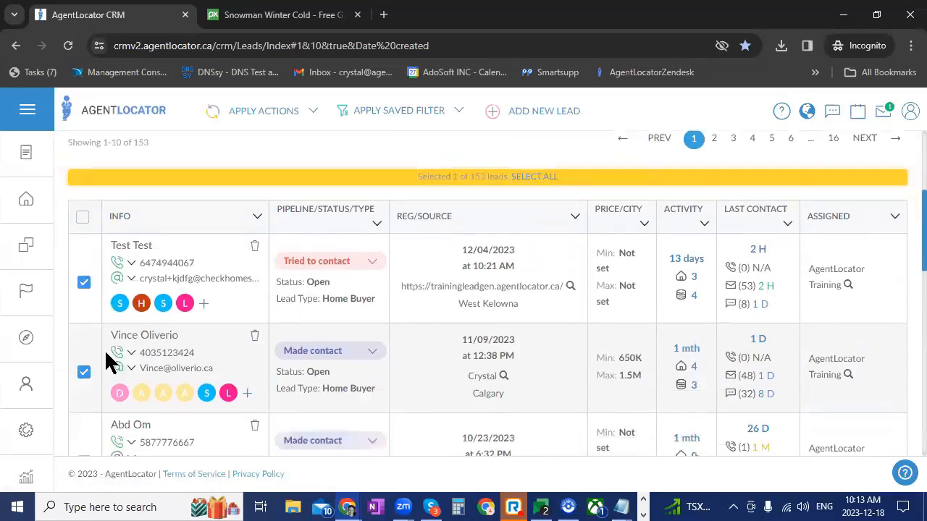
scroll(106, 362, down, 3)
click(83, 263)
scroll(101, 359, up, 2)
scroll(138, 264, up, 2)
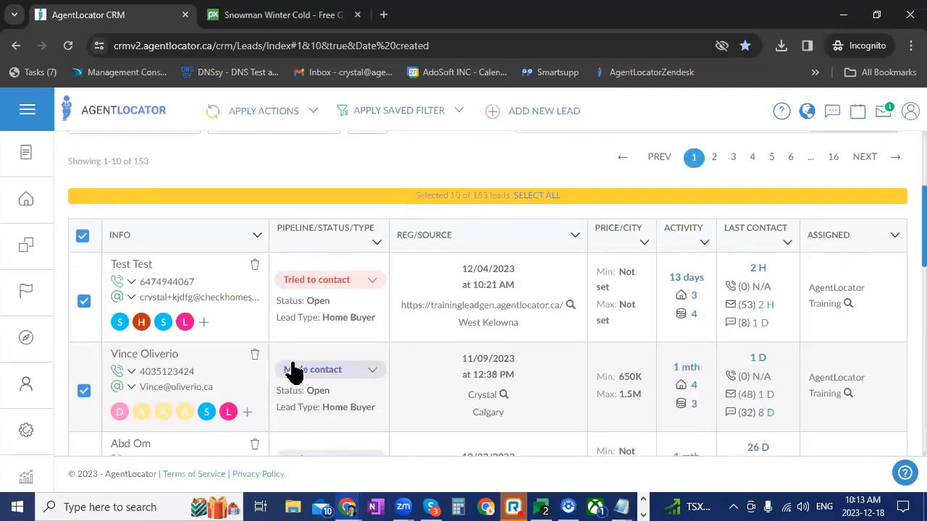
scroll(326, 339, up, 4)
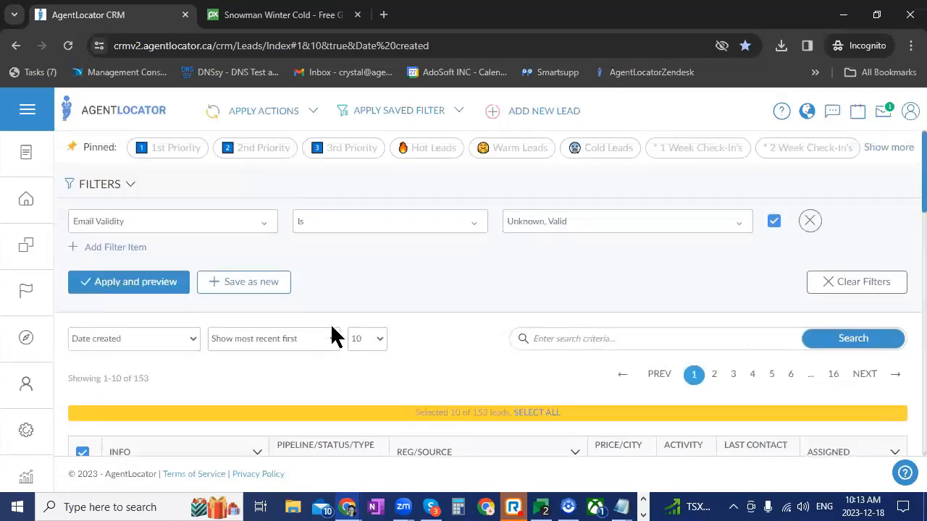
View the choices for leads shown per page without changing the setting, and locate the option for selecting all filtered leads
click(375, 341)
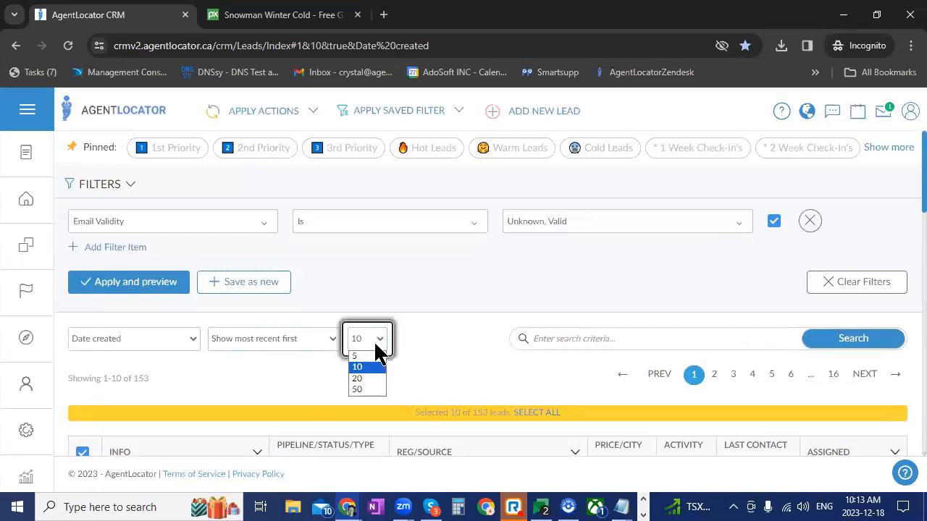
click(417, 362)
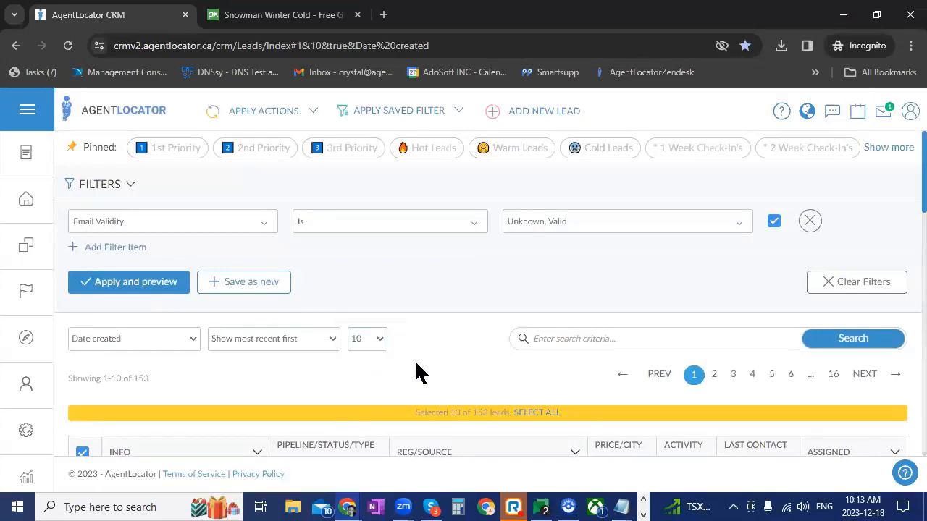
scroll(419, 355, down, 1)
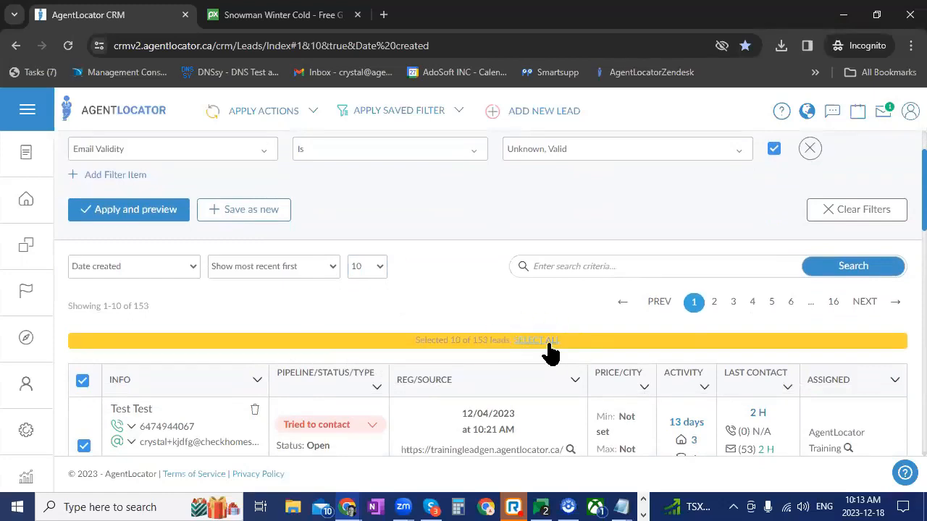
Deselect the second and third leads in the list, and clear the whole lead selection
scroll(344, 353, down, 3)
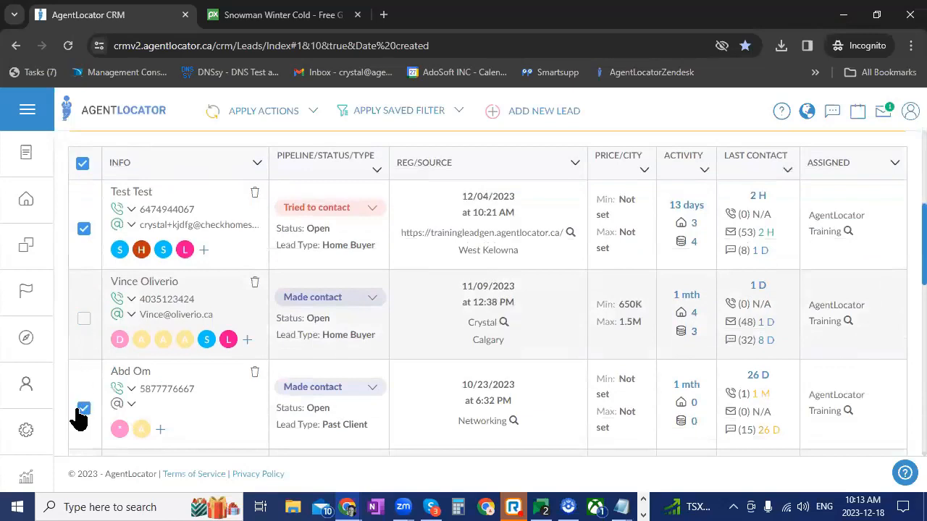
scroll(166, 408, up, 1)
scroll(168, 408, down, 3)
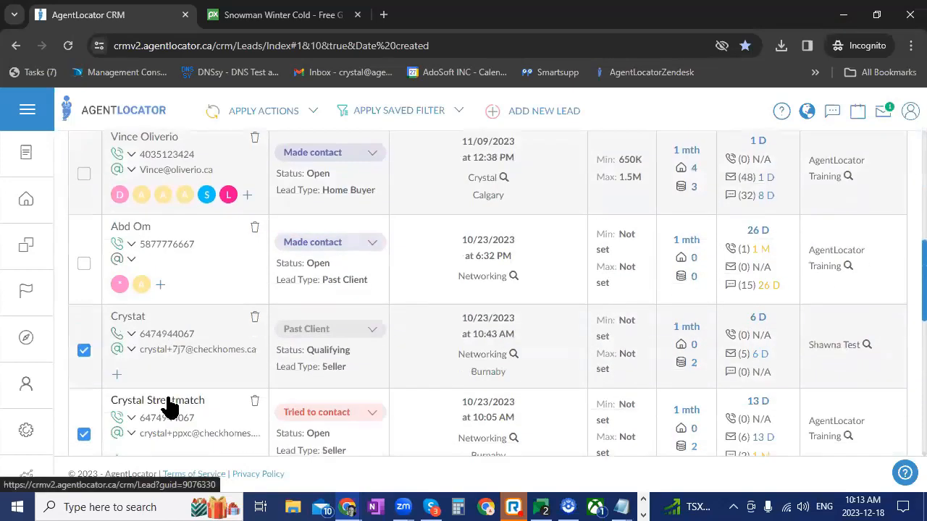
scroll(166, 405, up, 3)
click(83, 235)
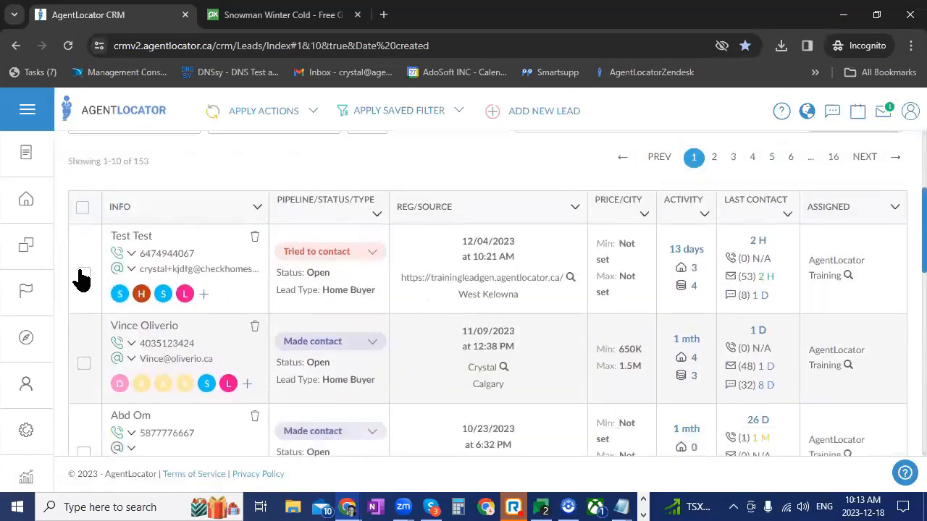
Select only the first lead and start a mass e-mail to it with the mass action title Snowman
click(83, 275)
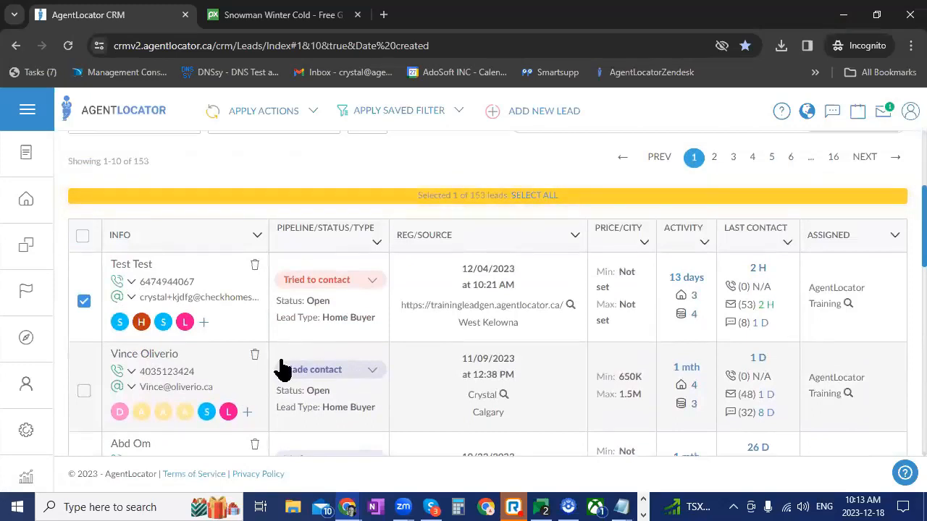
click(314, 124)
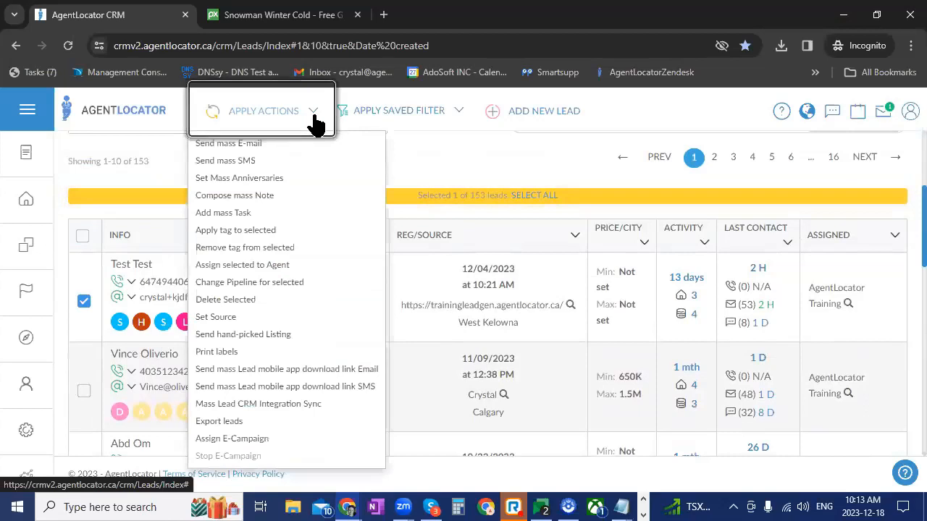
click(288, 148)
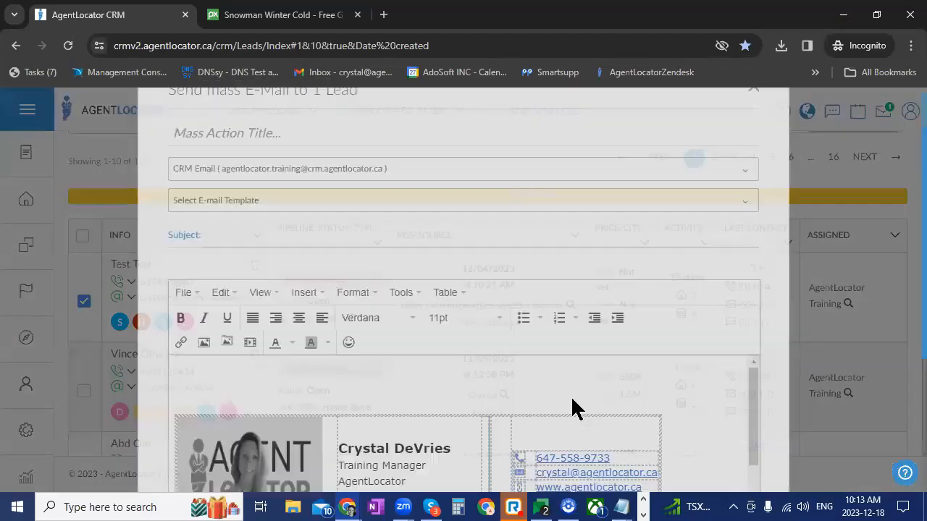
click(291, 186)
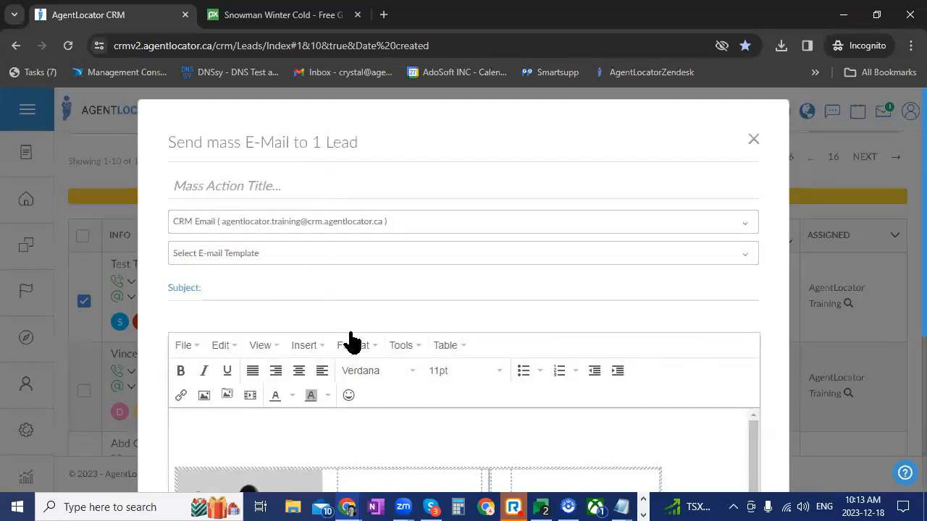
click(310, 188)
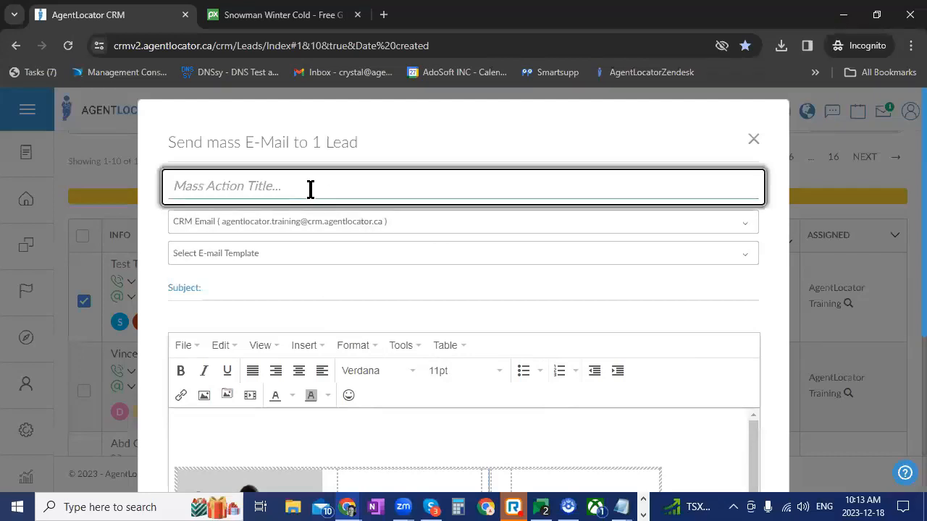
text(Snowman)
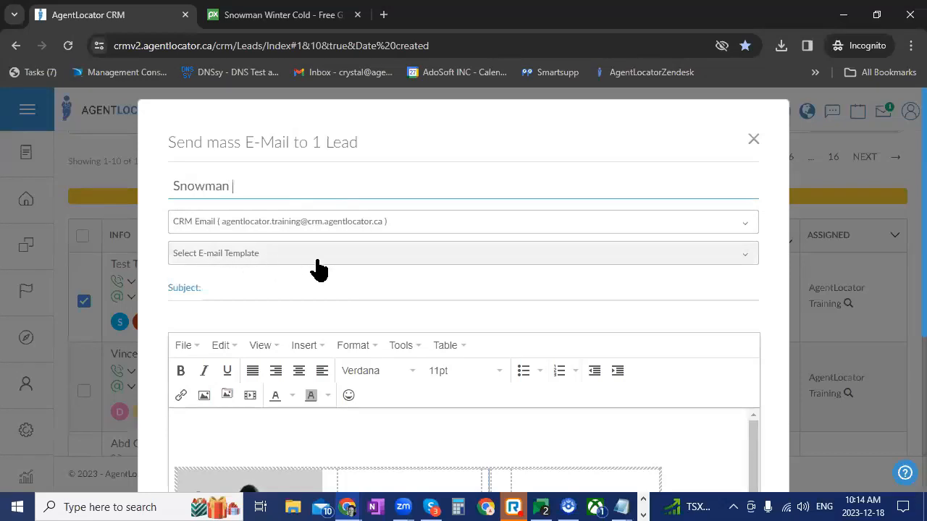
Apply the Snowman-Snowman template to the mass e-mail and review its content from the greeting to the [Signature] shortcode
scroll(461, 261, down, 4)
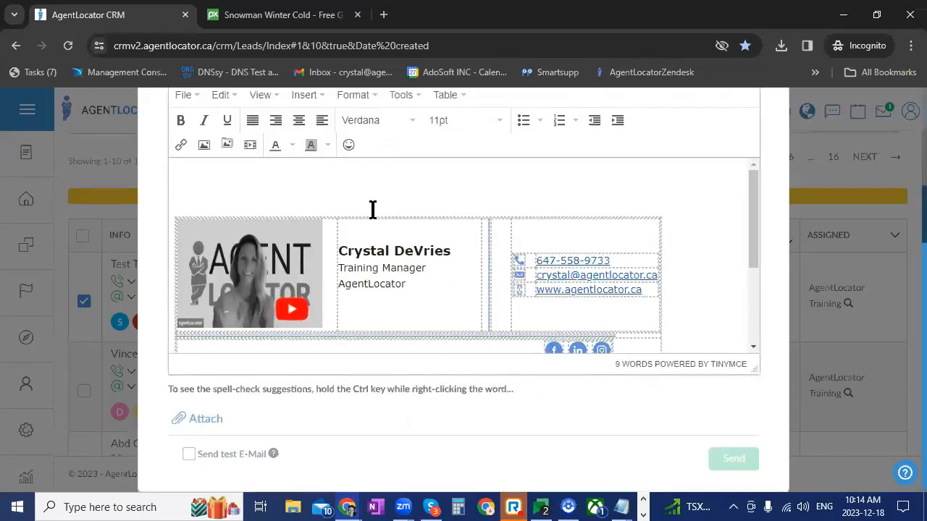
scroll(649, 321, up, 2)
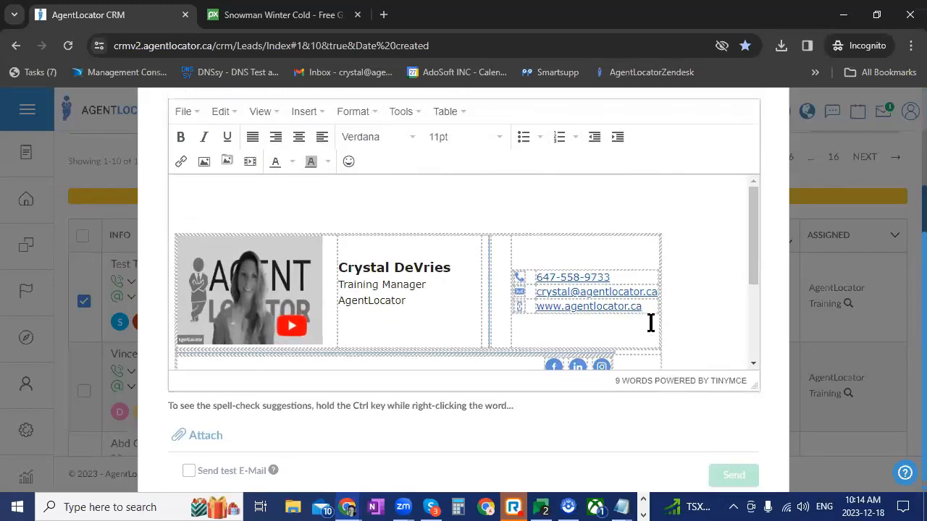
scroll(522, 391, up, 2)
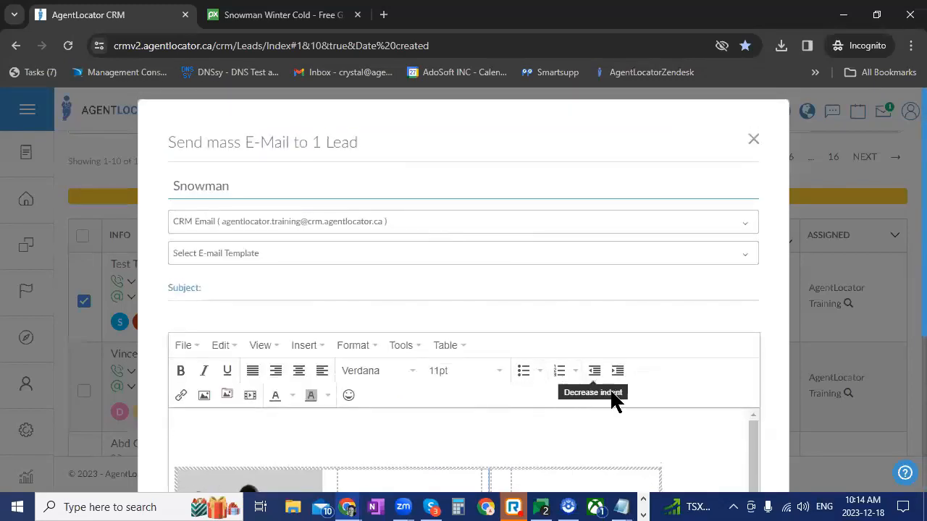
scroll(661, 383, down, 3)
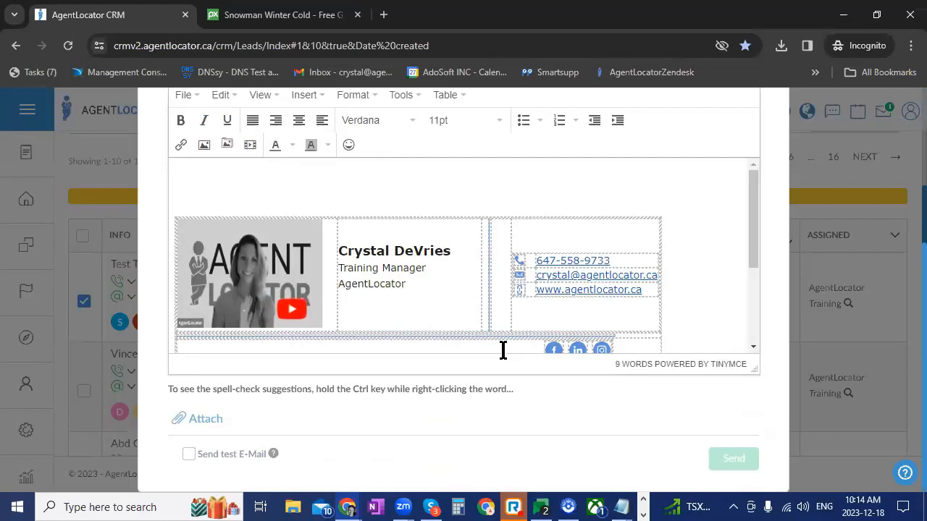
scroll(679, 325, up, 2)
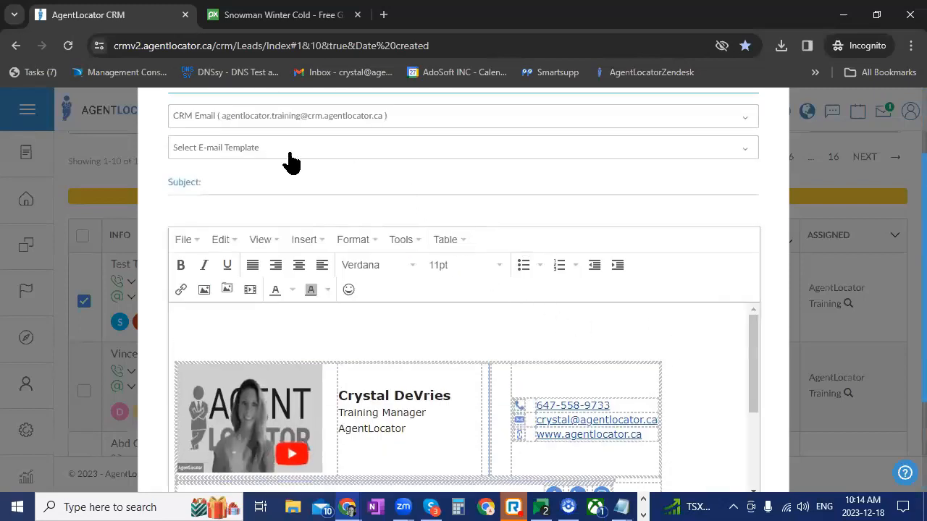
click(244, 152)
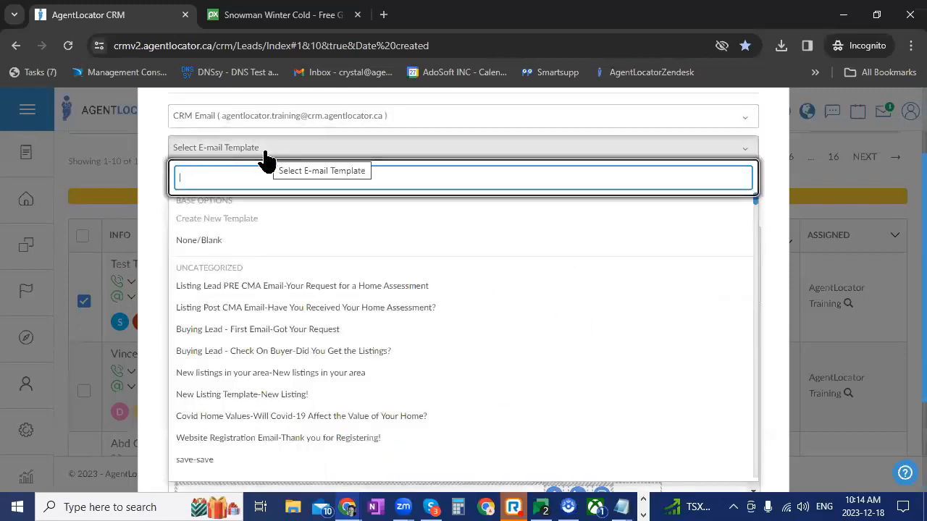
text(snow)
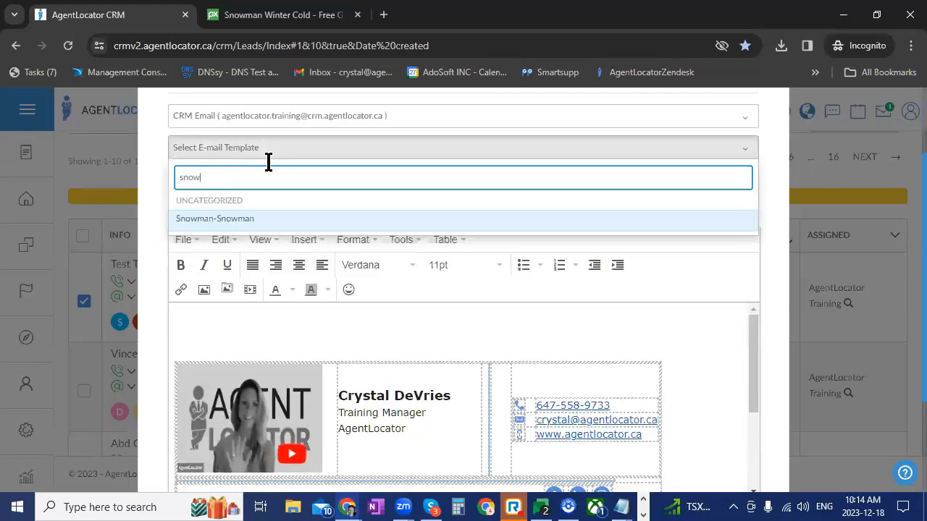
click(255, 219)
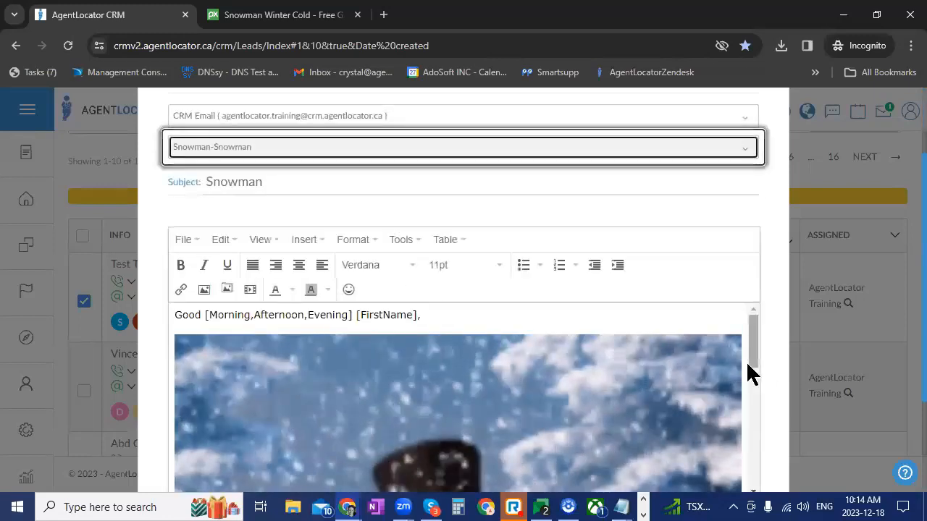
scroll(770, 326, down, 2)
scroll(612, 306, down, 8)
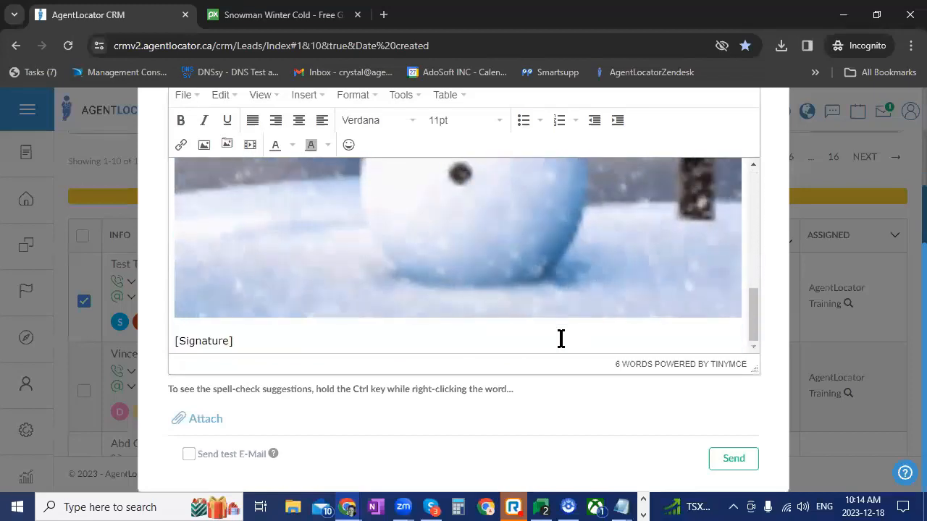
scroll(561, 338, up, 8)
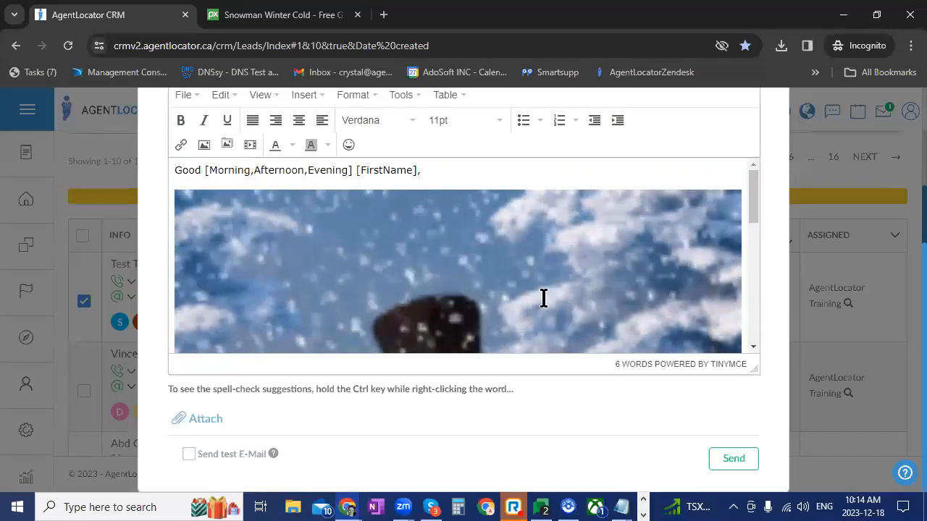
scroll(360, 304, down, 2)
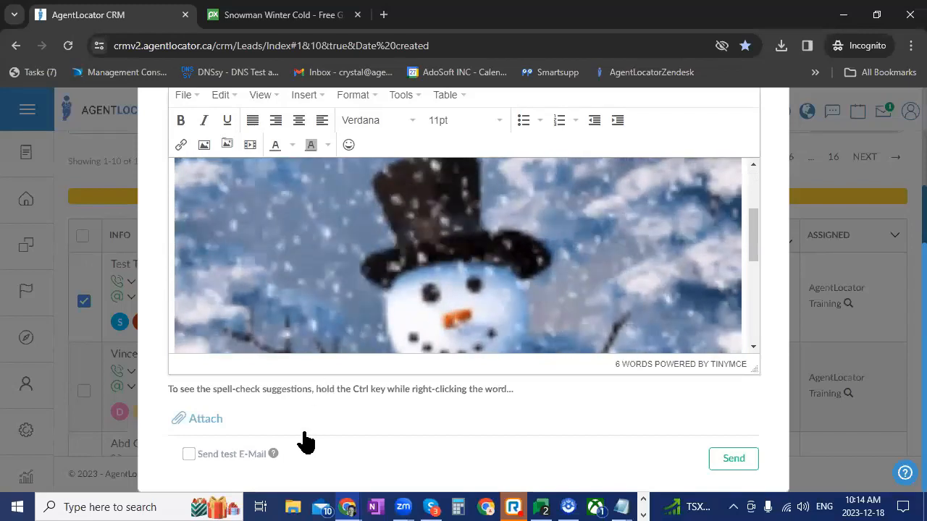
Send the Snowman mass e-mail as a test e-mail
click(188, 454)
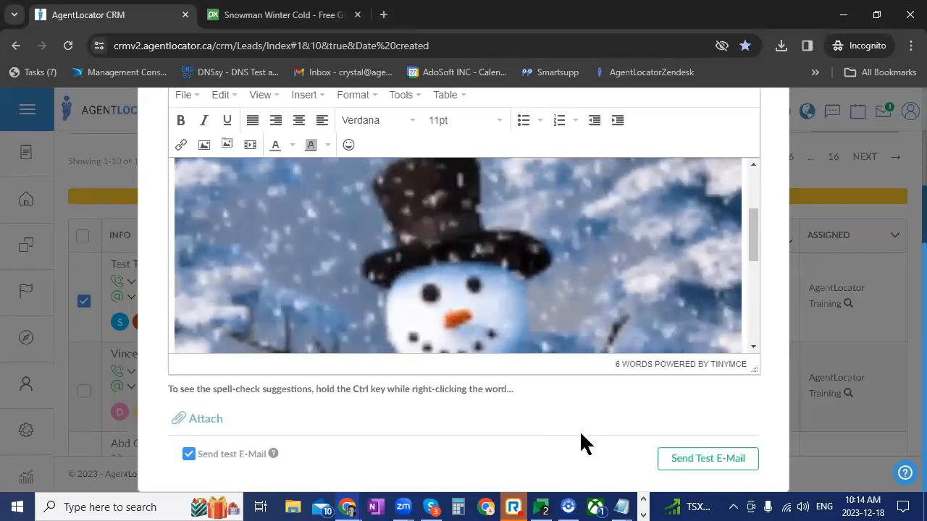
click(689, 459)
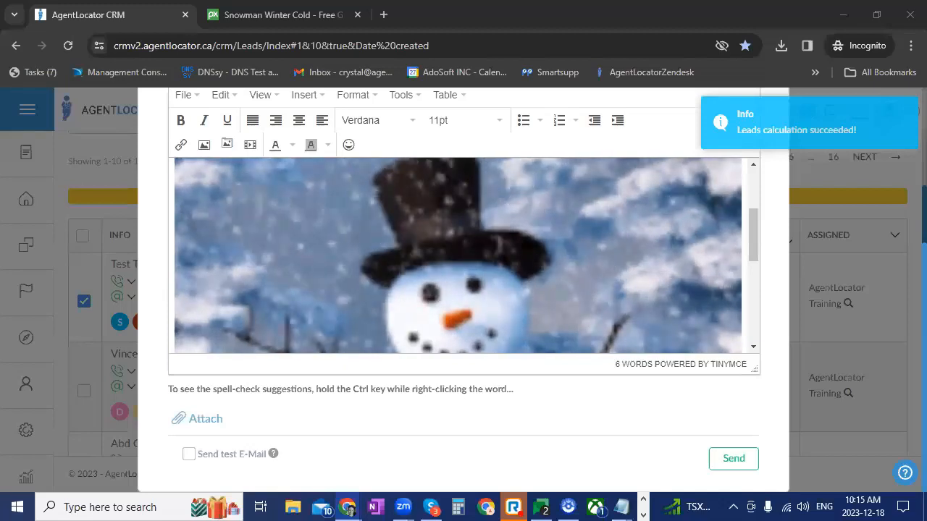
Switch to Gmail, open the received Snowman test e-mail, review it from the greeting to the signature, and return to the CRM
drag(0, 12, 25, 12)
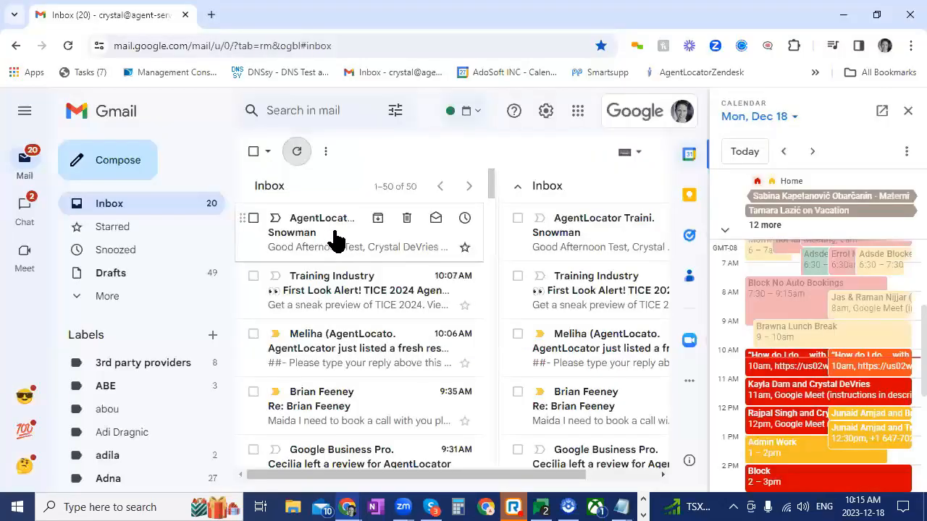
click(329, 230)
click(908, 110)
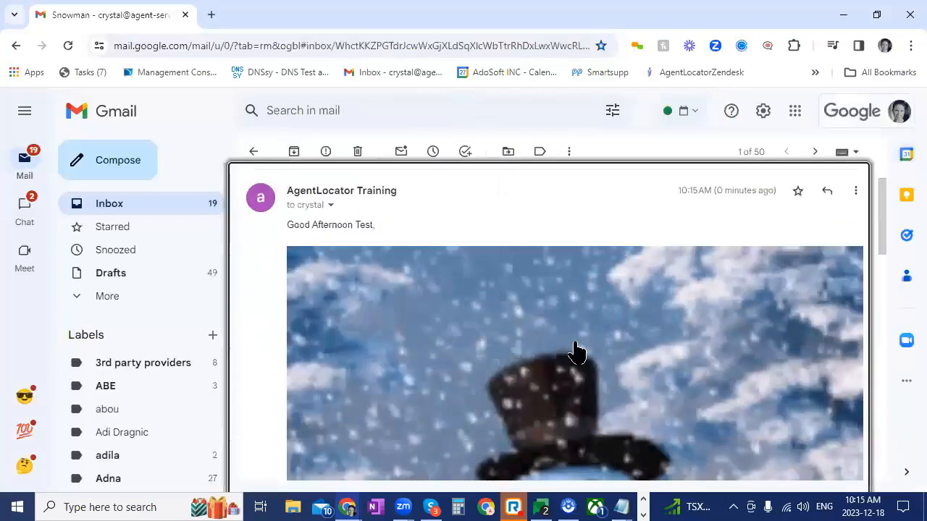
scroll(724, 304, down, 5)
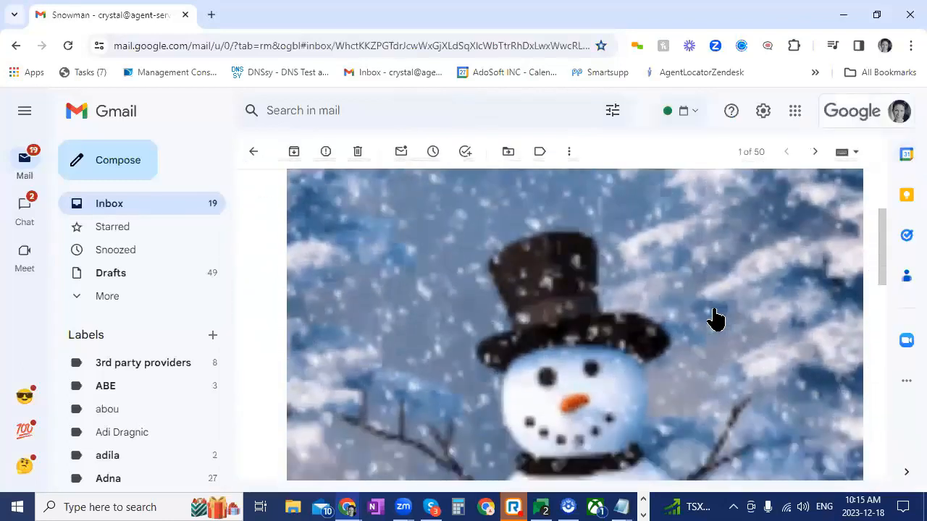
scroll(711, 319, down, 6)
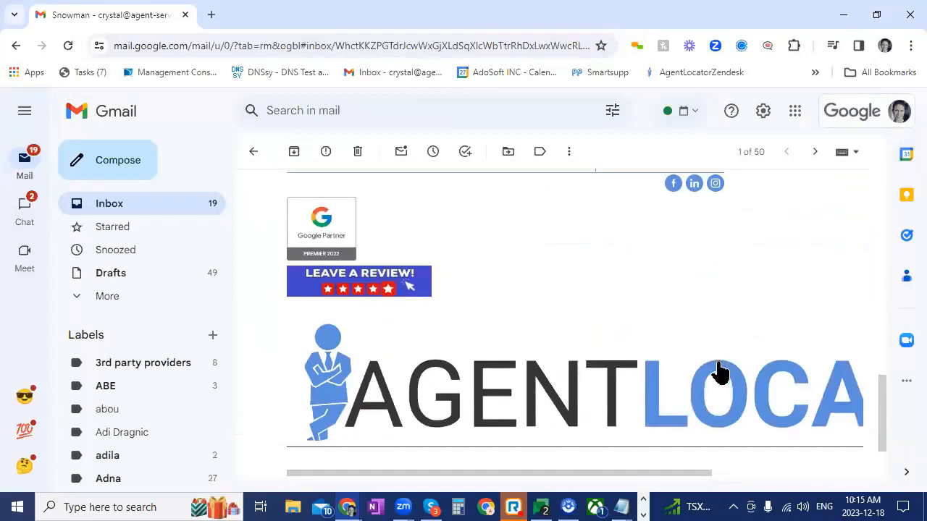
scroll(719, 371, up, 10)
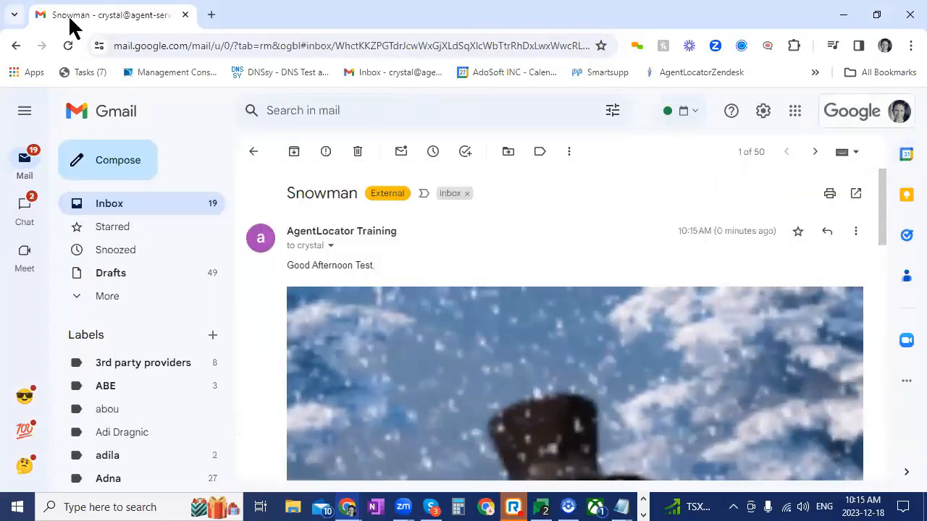
drag(69, 19, 0, 18)
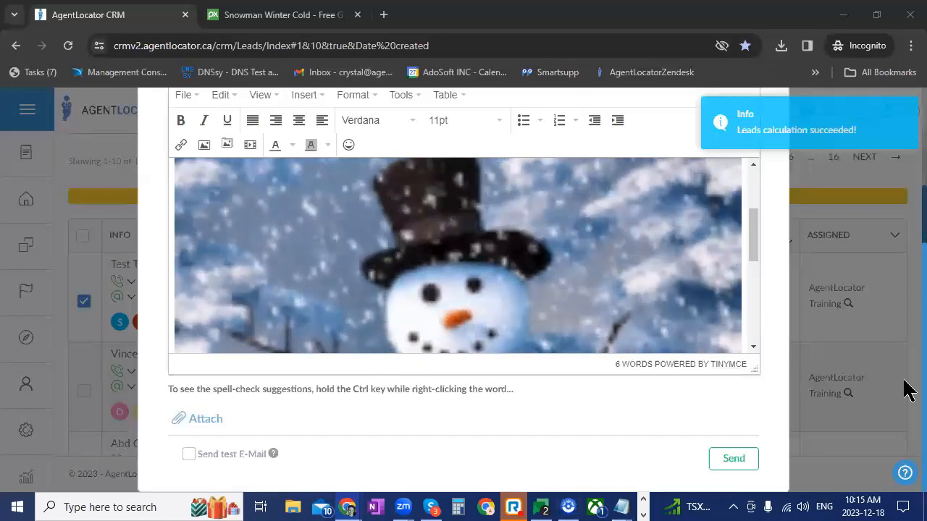
Review the mass e-mail's settings and available sender options, keeping CRM Email, and close the message without sending it to the lead
scroll(905, 389, up, 2)
scroll(853, 367, up, 2)
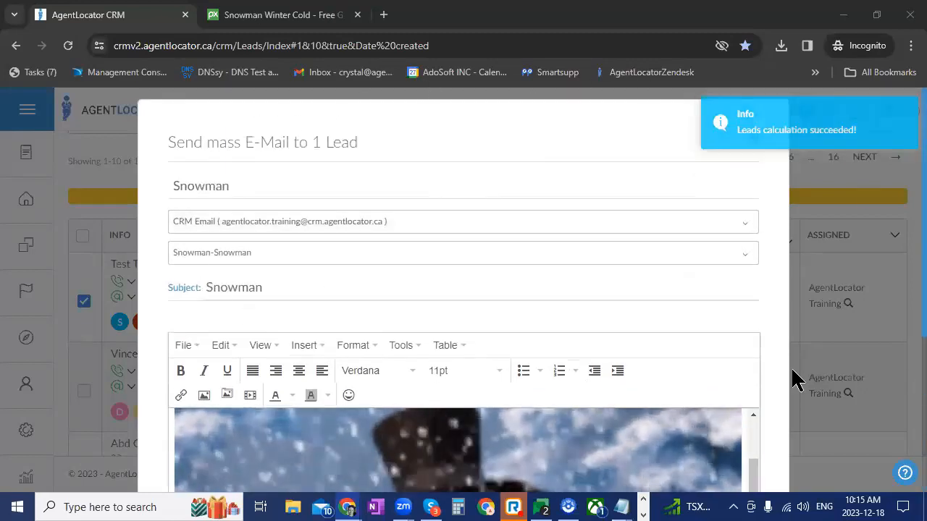
scroll(791, 377, down, 3)
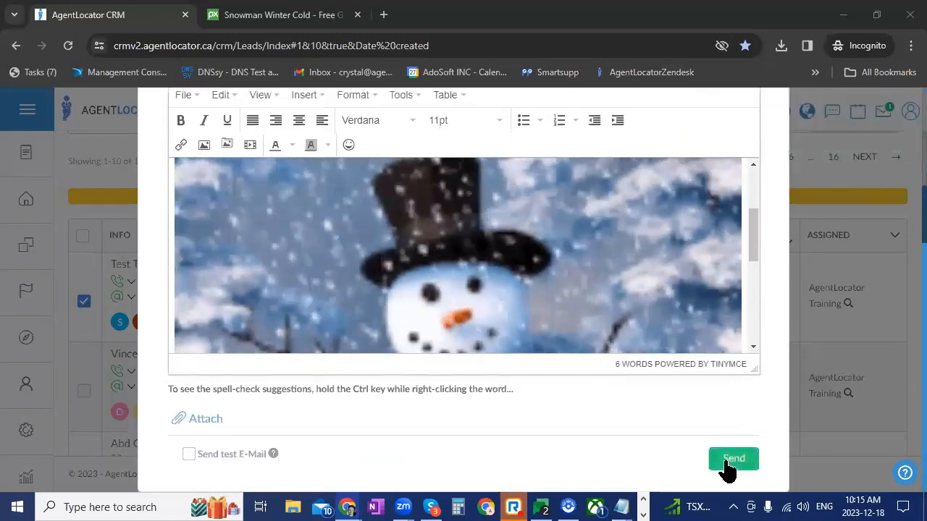
scroll(595, 428, up, 1)
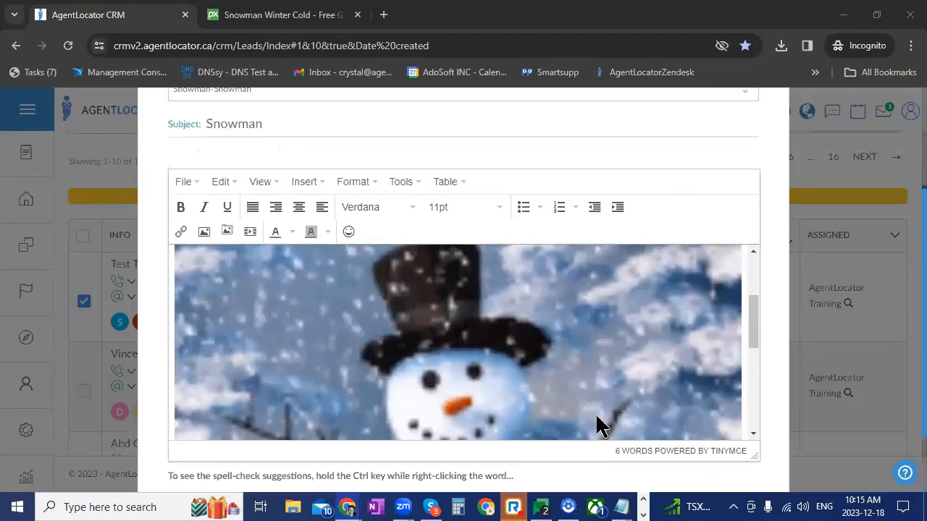
scroll(597, 416, up, 2)
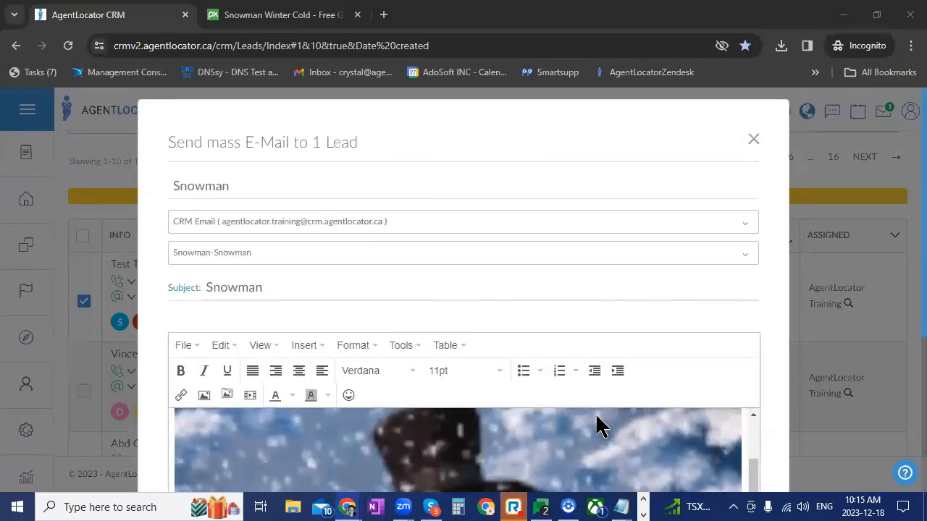
click(482, 228)
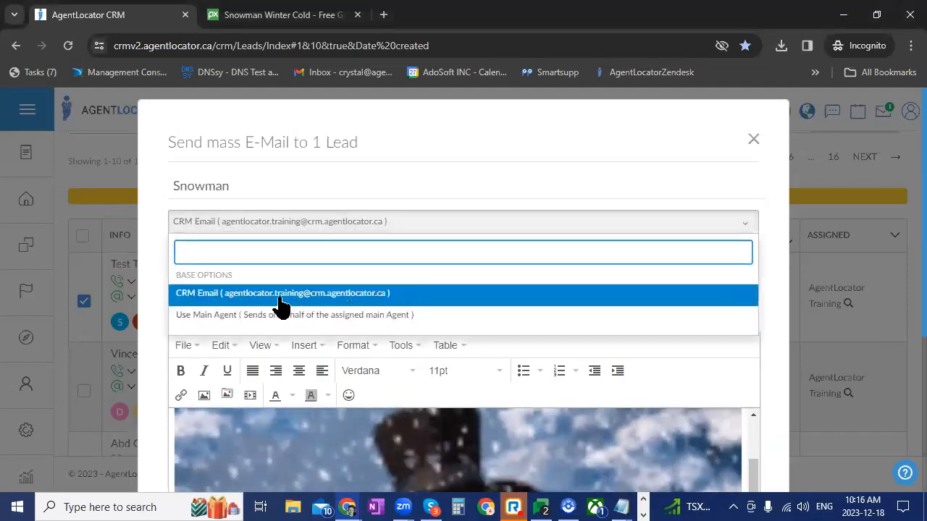
click(296, 161)
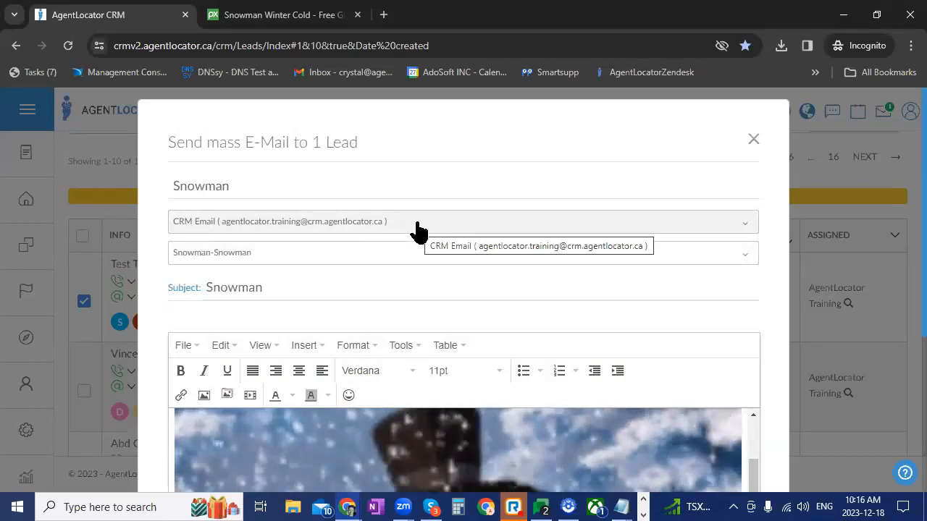
click(341, 228)
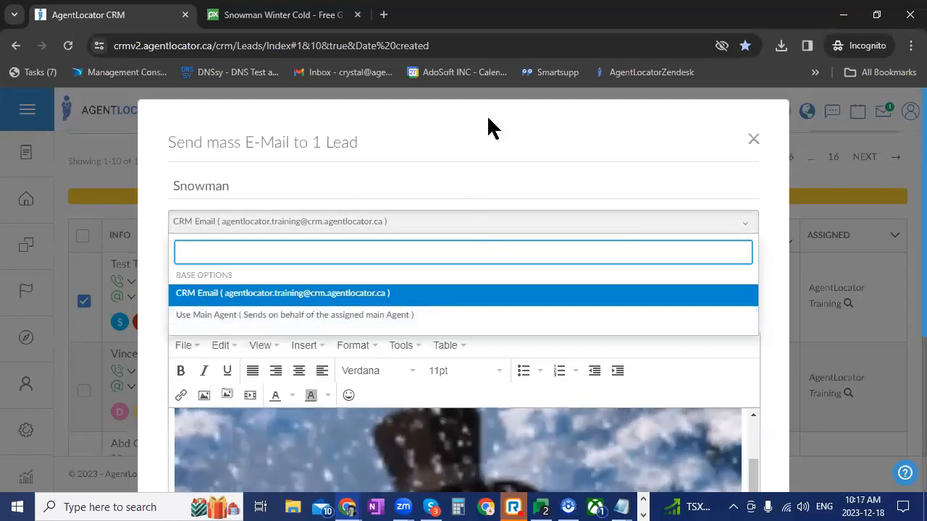
click(481, 169)
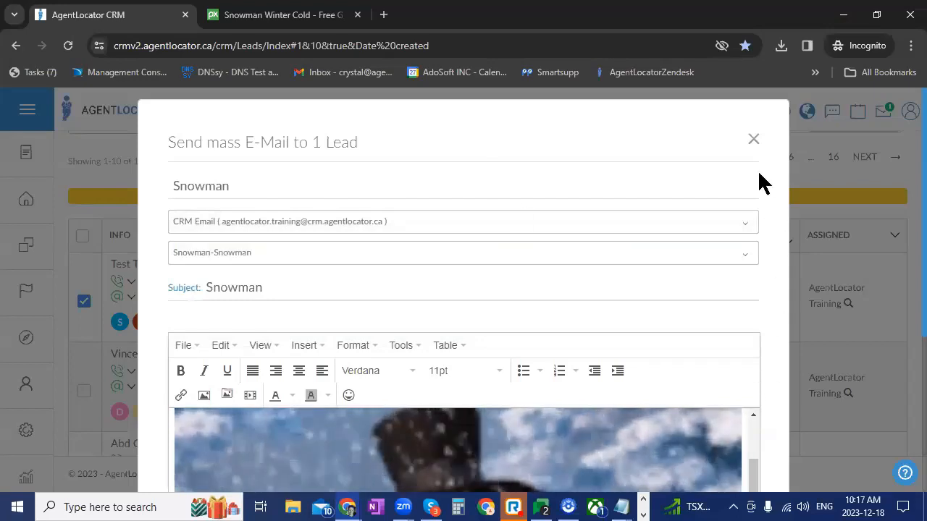
click(753, 140)
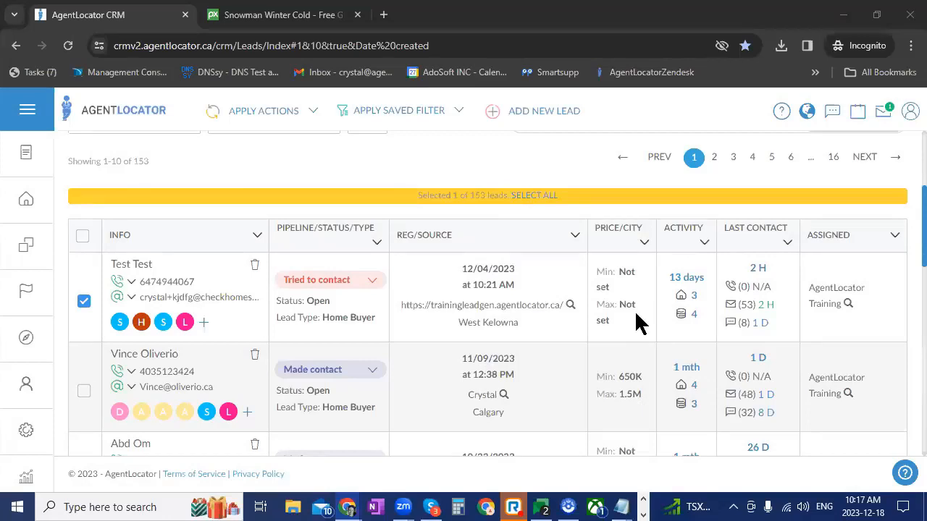
Open a blank new-lead form, look over its contact, pipeline and lead data fields, and return to the leads list
scroll(558, 393, up, 3)
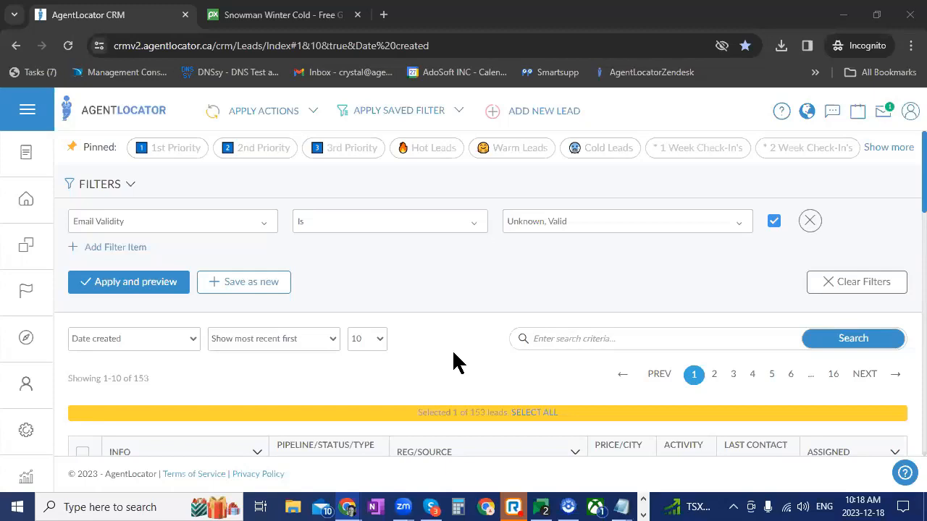
click(526, 117)
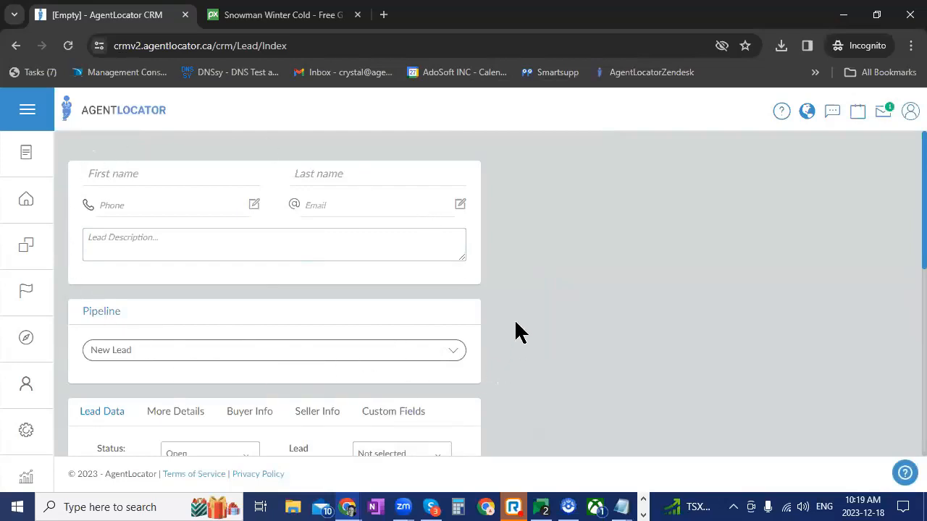
scroll(467, 325, down, 4)
scroll(467, 325, up, 3)
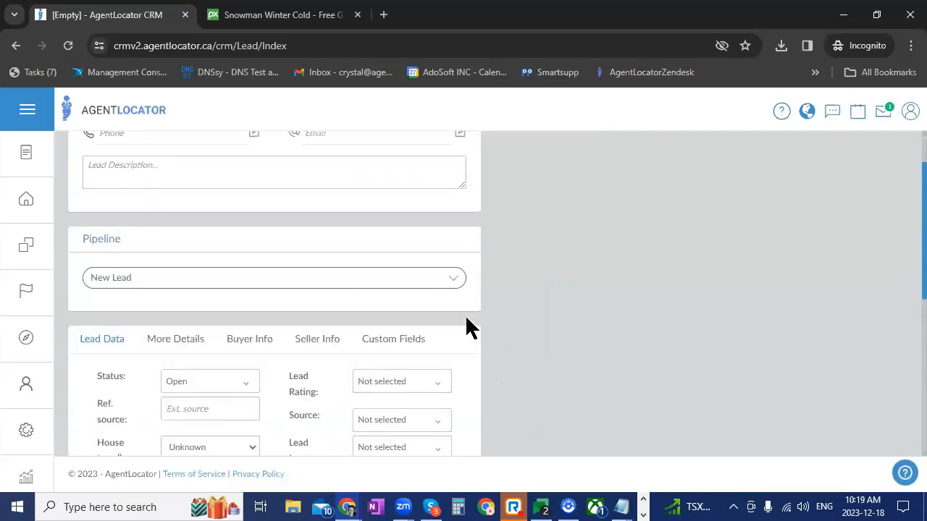
scroll(466, 326, up, 1)
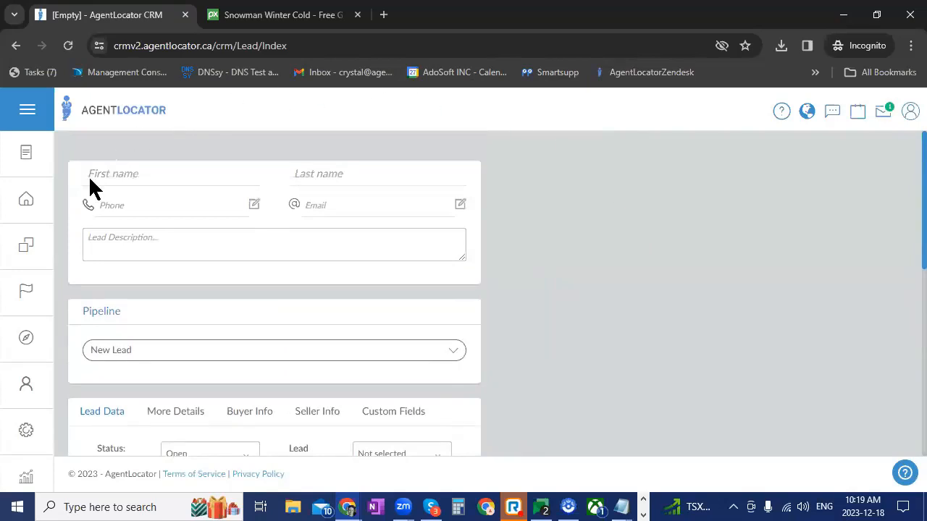
click(29, 208)
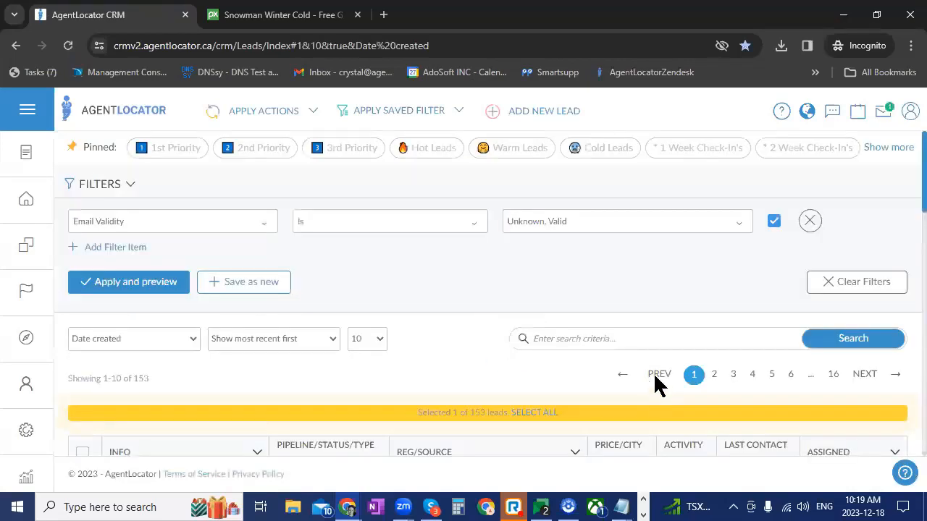
Open the lead registered on 10/11/2023, check its pipeline and saved listing searches, and return to the leads list
scroll(573, 380, down, 2)
scroll(570, 383, down, 3)
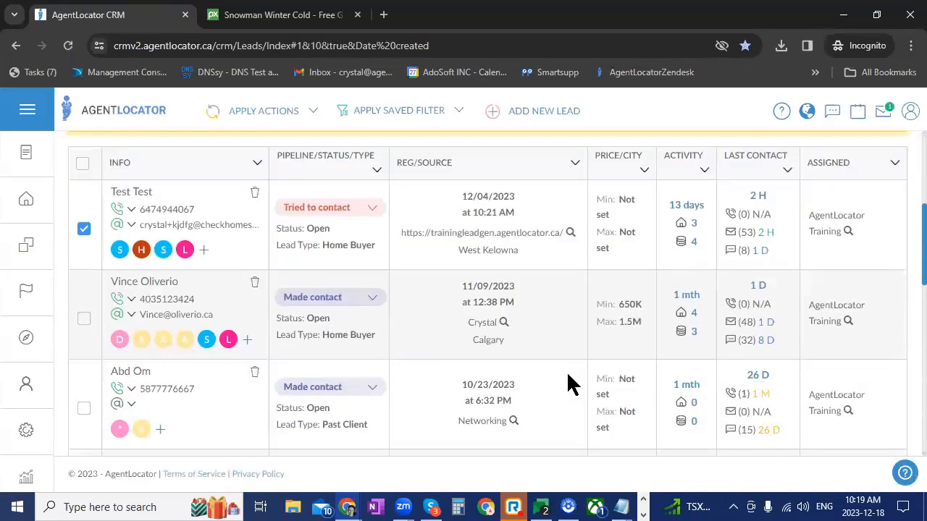
scroll(569, 382, down, 3)
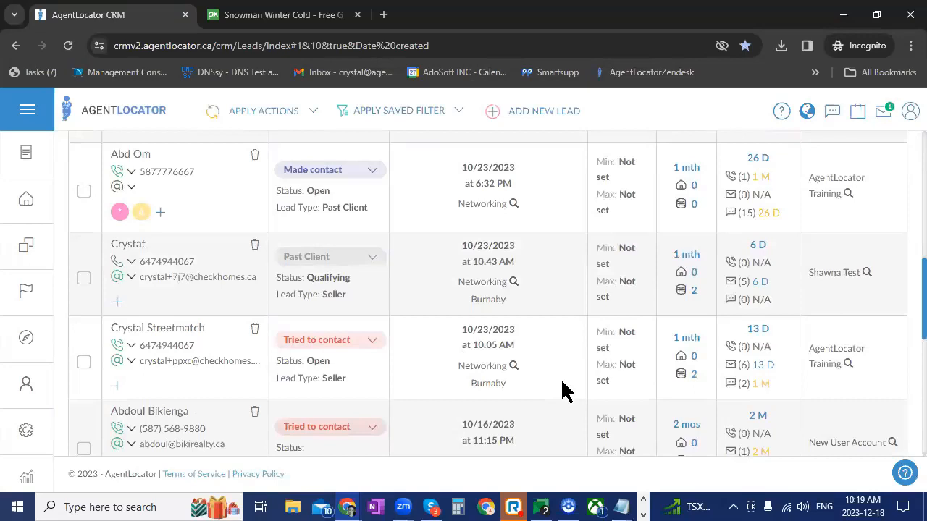
scroll(565, 391, down, 4)
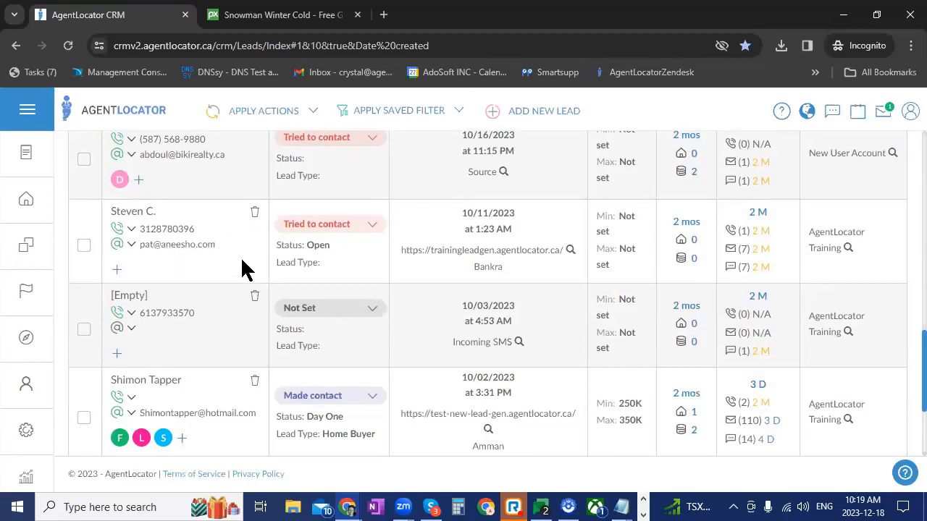
click(133, 212)
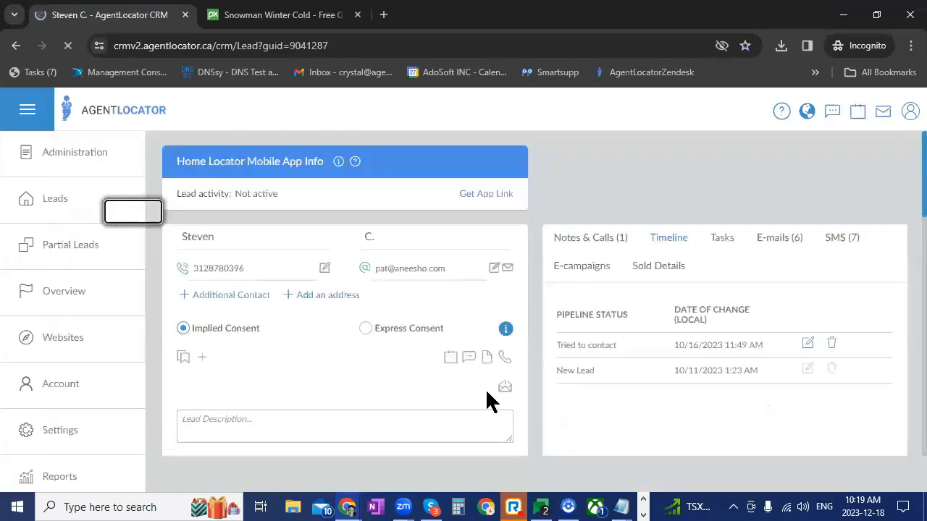
scroll(445, 372, down, 8)
scroll(444, 372, down, 1)
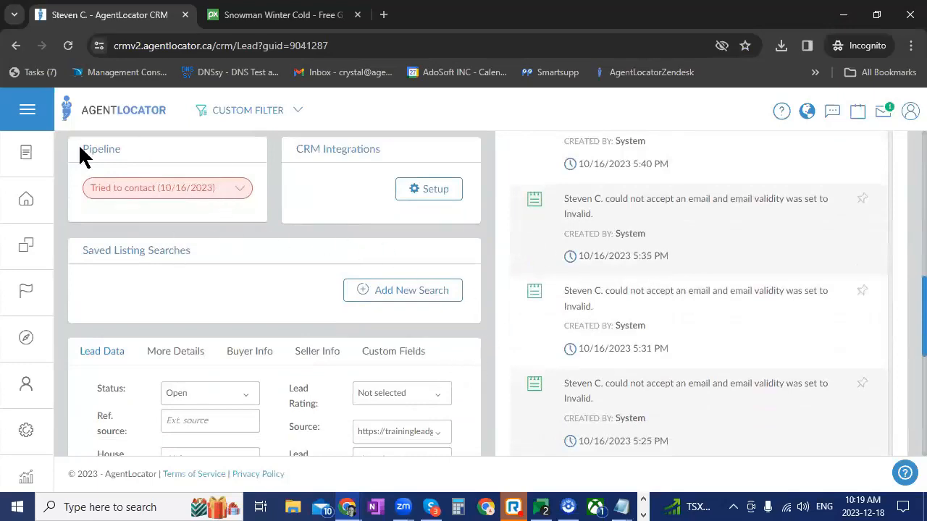
click(26, 198)
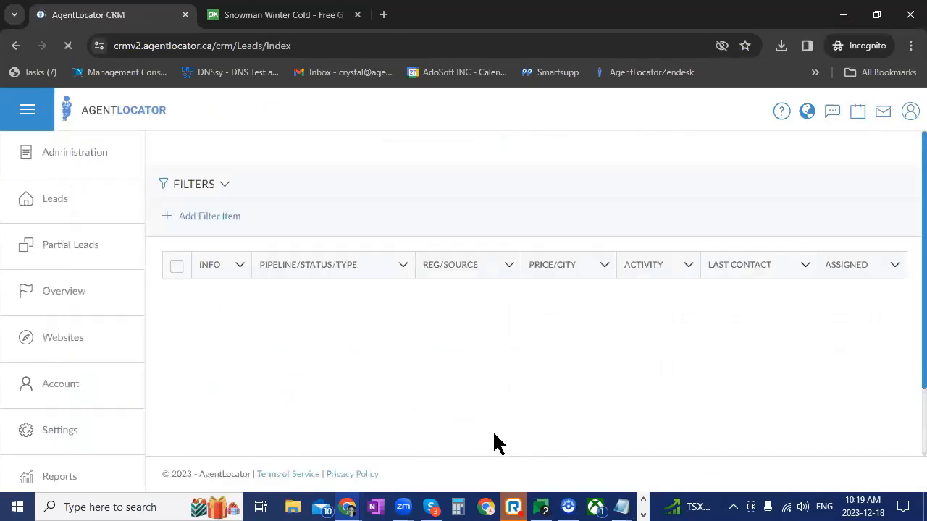
Replace the Email Validity filter with Receiving Listing set to Doesn't Receive Listing Email for All Leads, and apply it
scroll(433, 405, down, 4)
scroll(433, 407, down, 3)
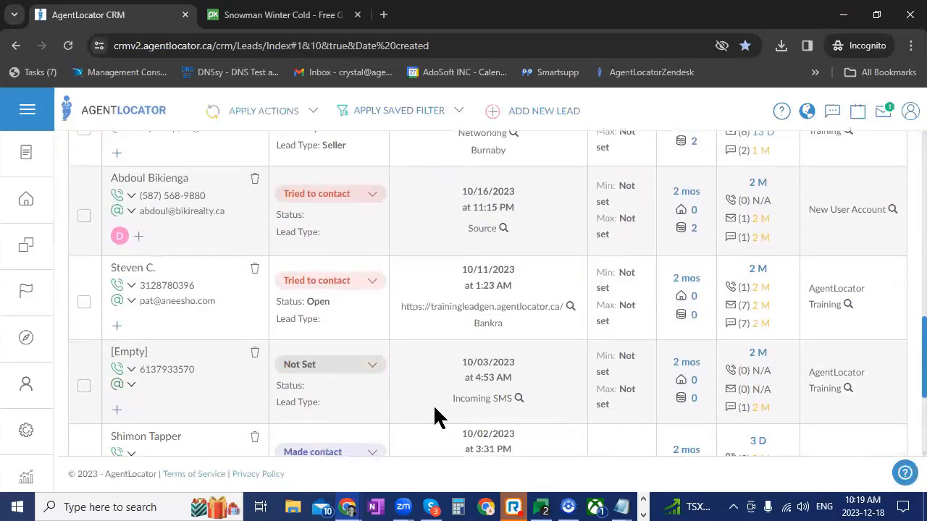
scroll(434, 418, down, 2)
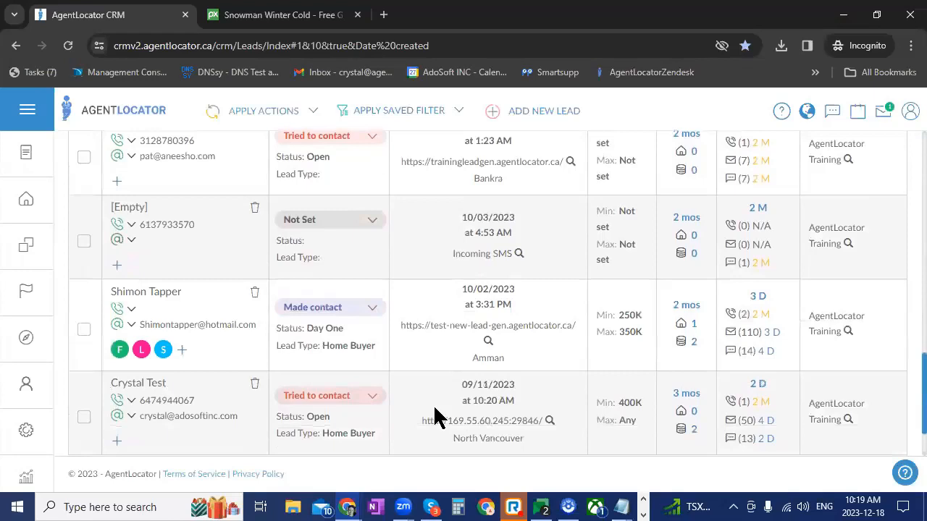
scroll(435, 409, down, 2)
scroll(434, 409, up, 10)
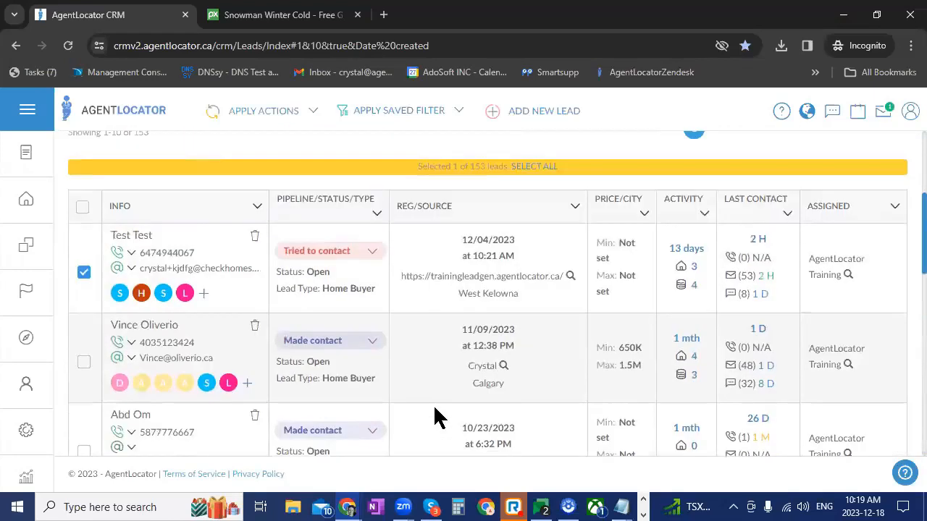
scroll(433, 404, up, 3)
click(162, 197)
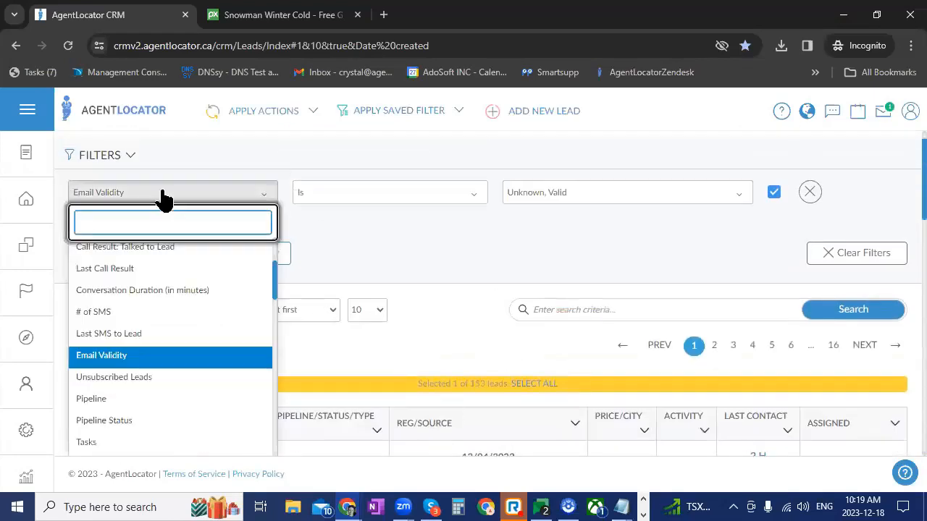
text(lis)
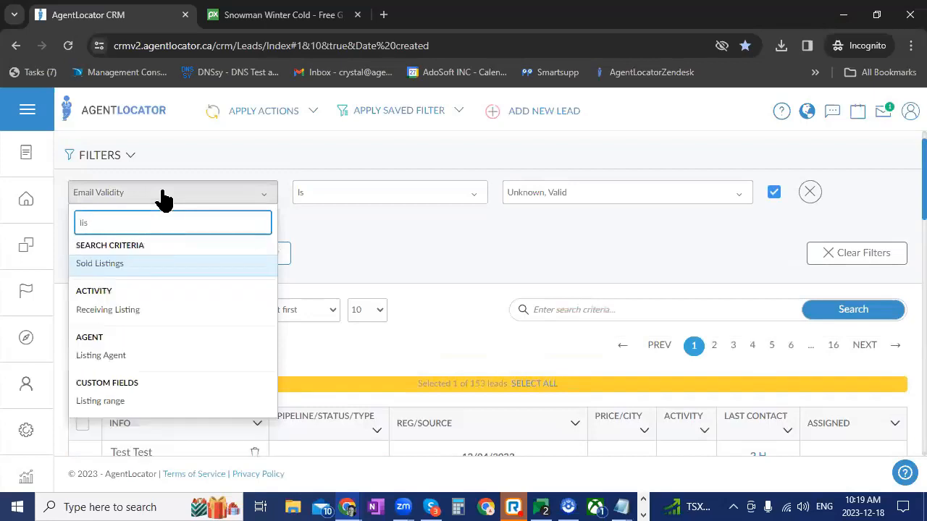
click(145, 311)
click(383, 197)
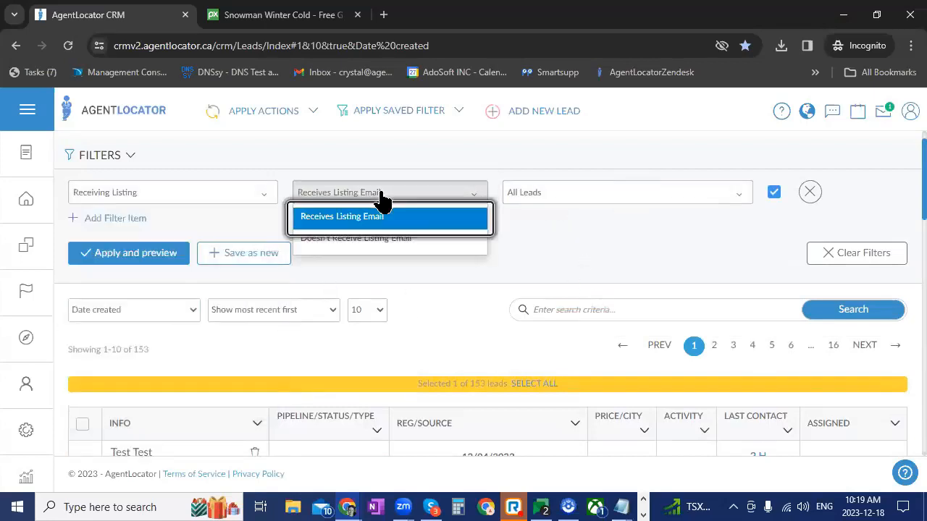
click(366, 244)
click(110, 261)
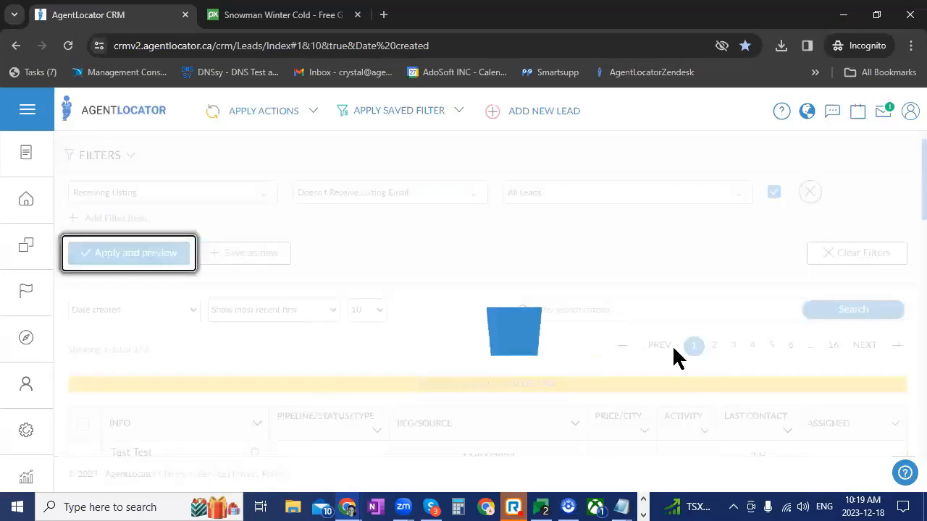
Browse the filtered leads, open the lead registered on 07/21/2023 at 1:24 PM, and check its pipeline and saved listing searches
scroll(558, 326, down, 3)
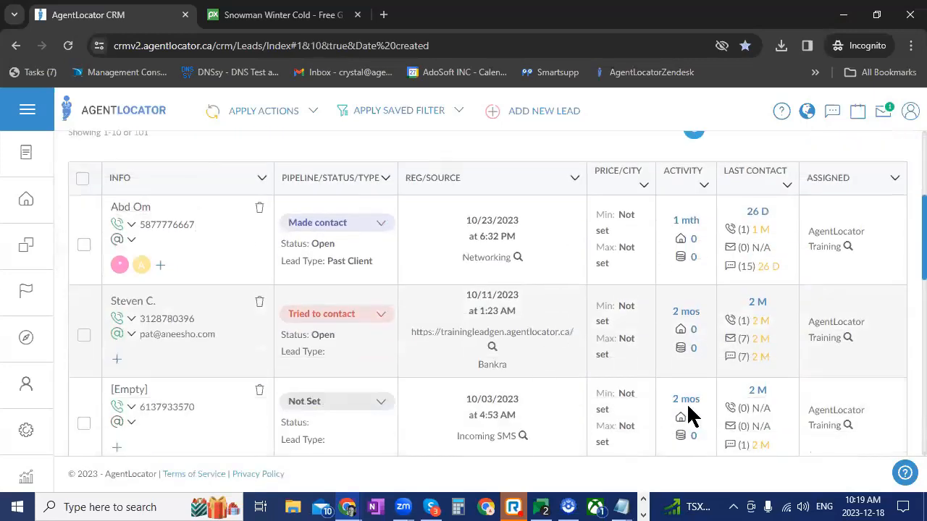
scroll(691, 413, down, 1)
scroll(690, 413, down, 2)
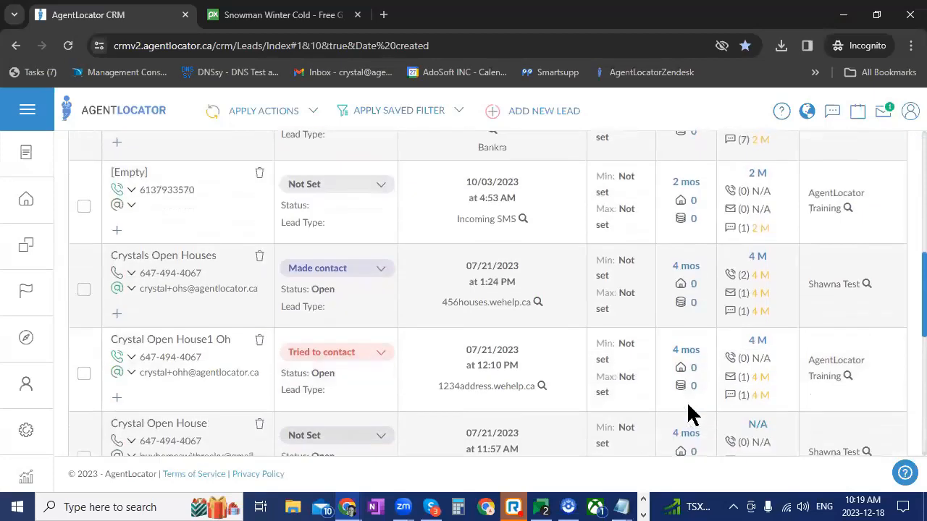
click(175, 258)
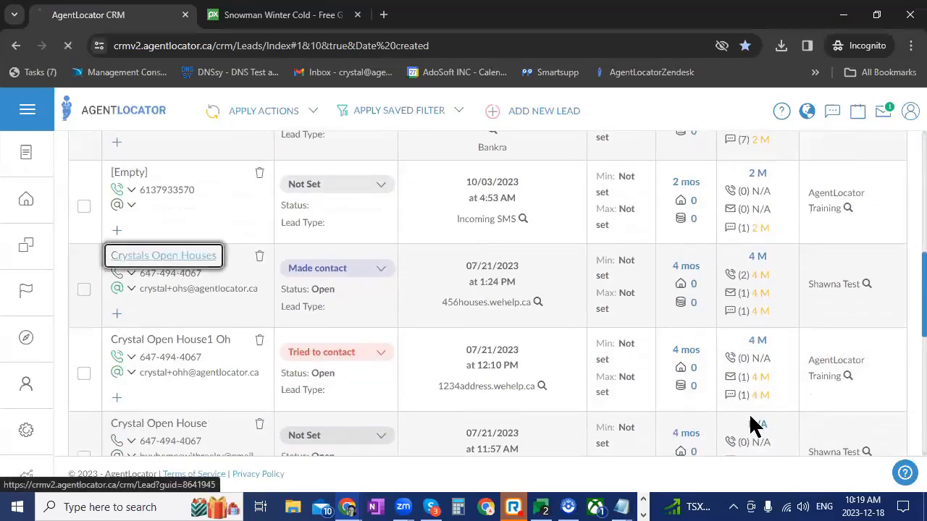
scroll(372, 347, down, 5)
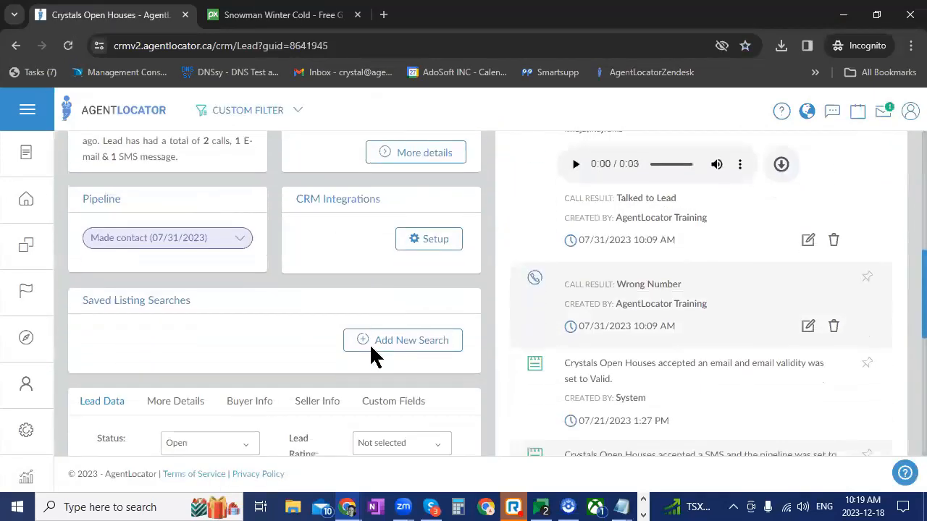
scroll(758, 289, up, 5)
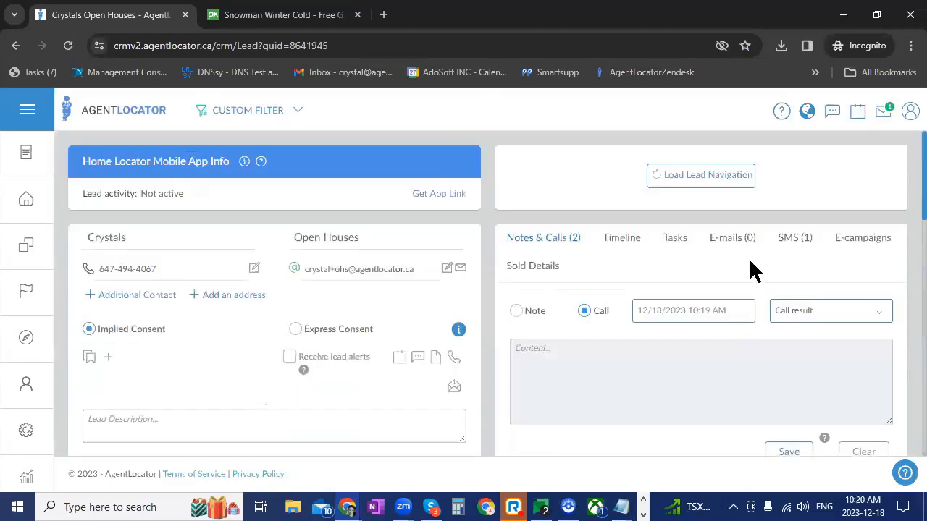
click(796, 186)
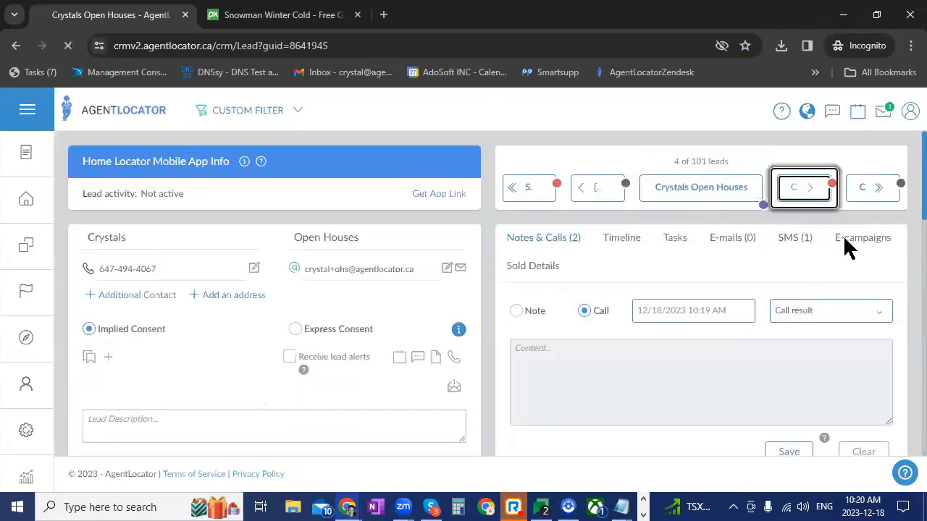
scroll(449, 384, down, 6)
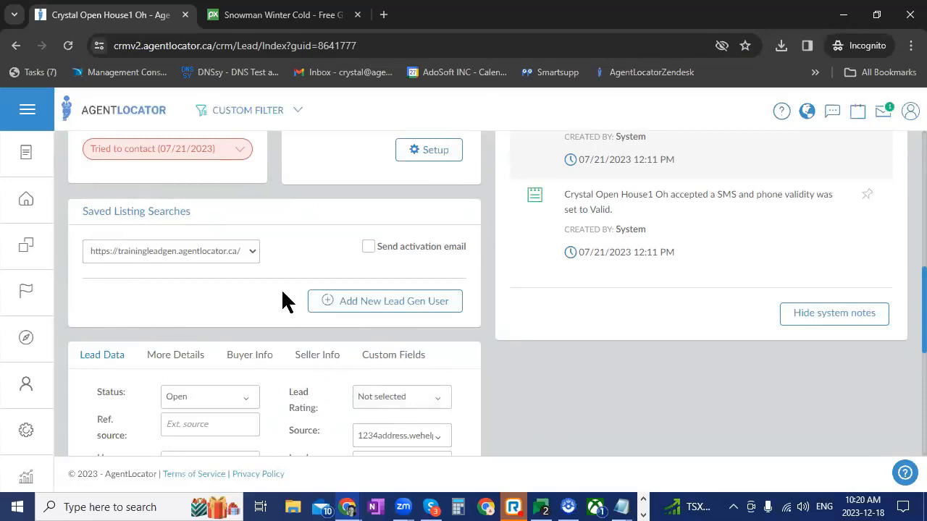
click(205, 252)
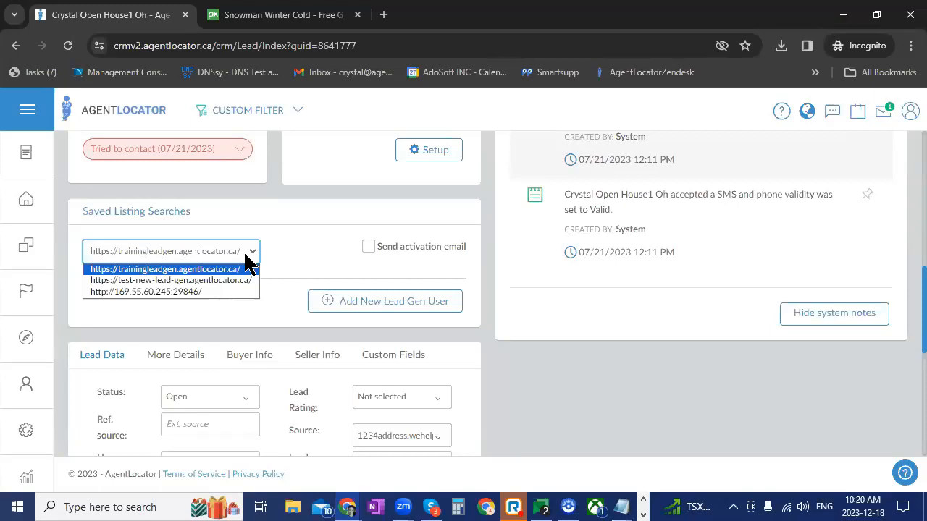
click(315, 261)
click(381, 255)
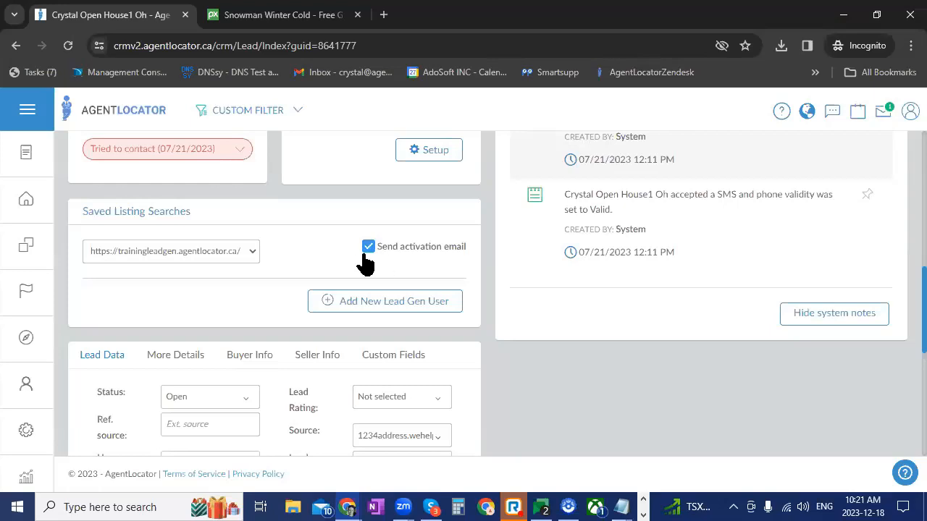
click(367, 246)
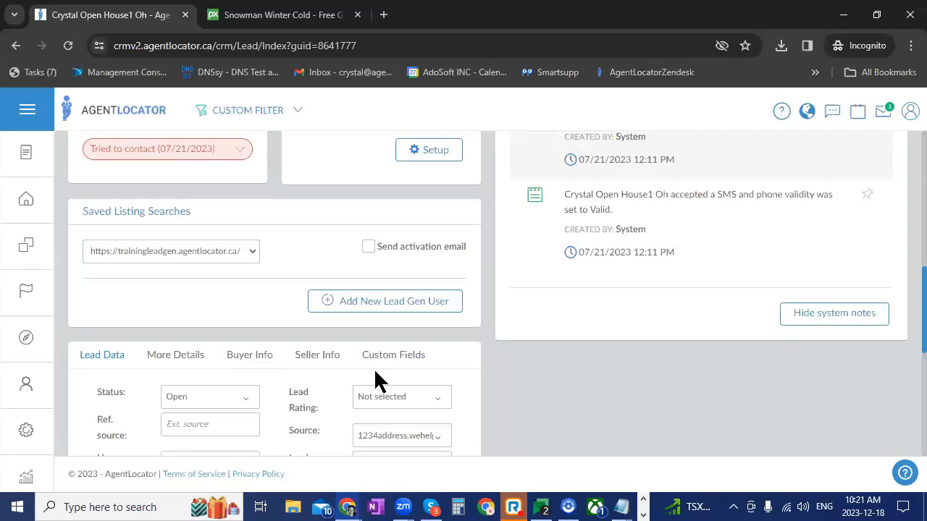
click(370, 305)
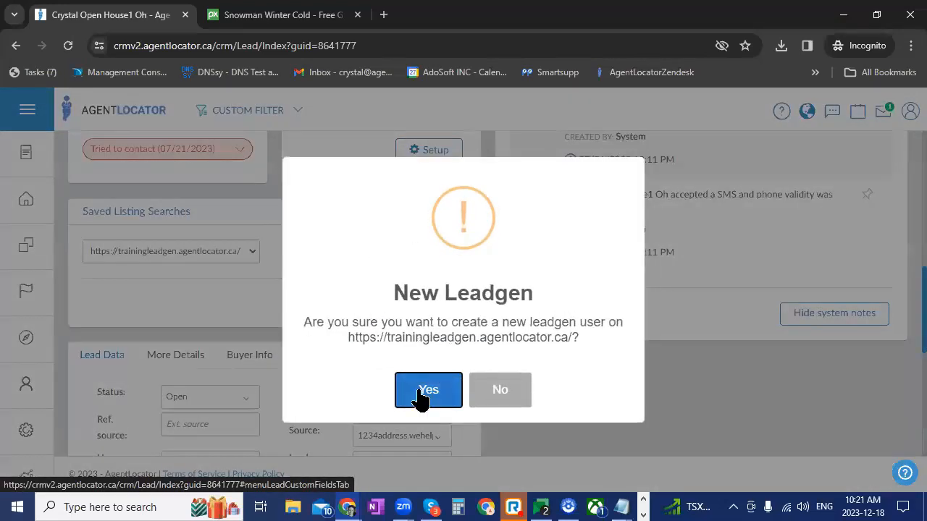
click(421, 396)
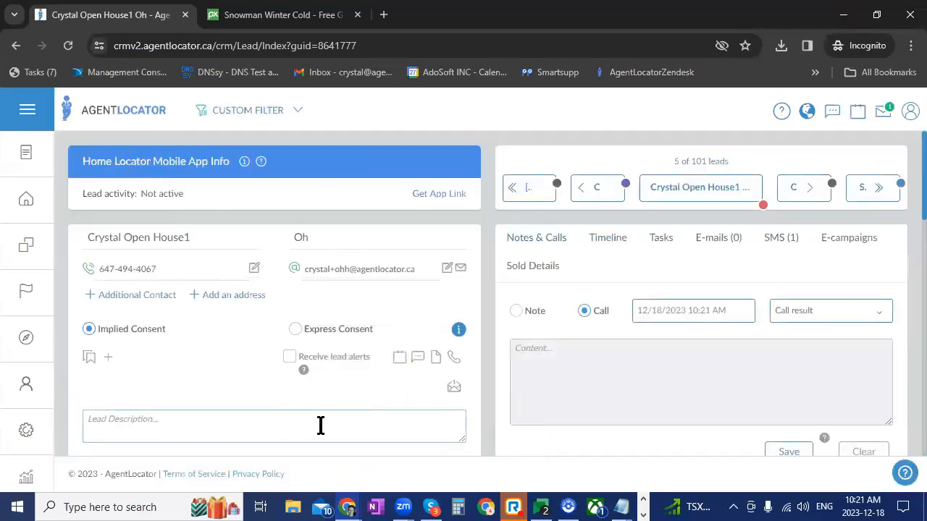
Start a new saved listing search for this lead, look over its filter and scheduler options, and close it without saving
scroll(339, 434, down, 4)
scroll(338, 433, down, 3)
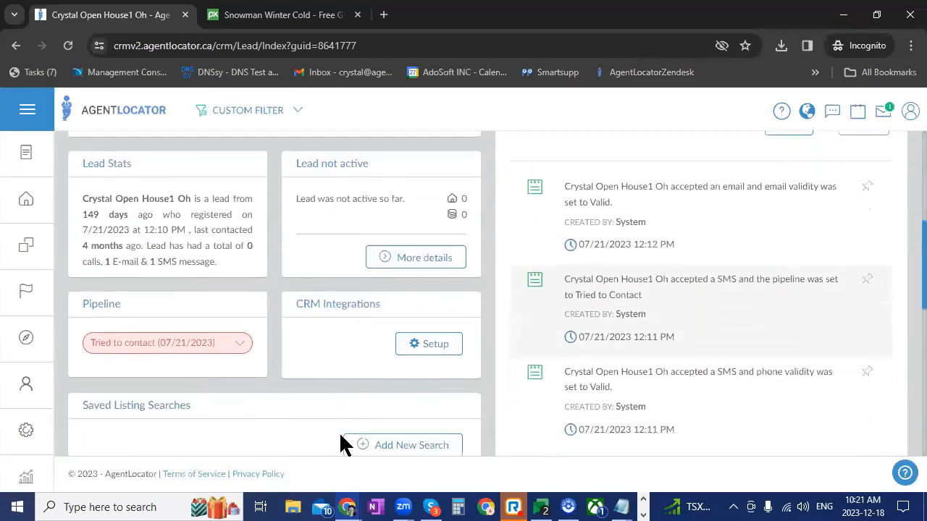
click(401, 270)
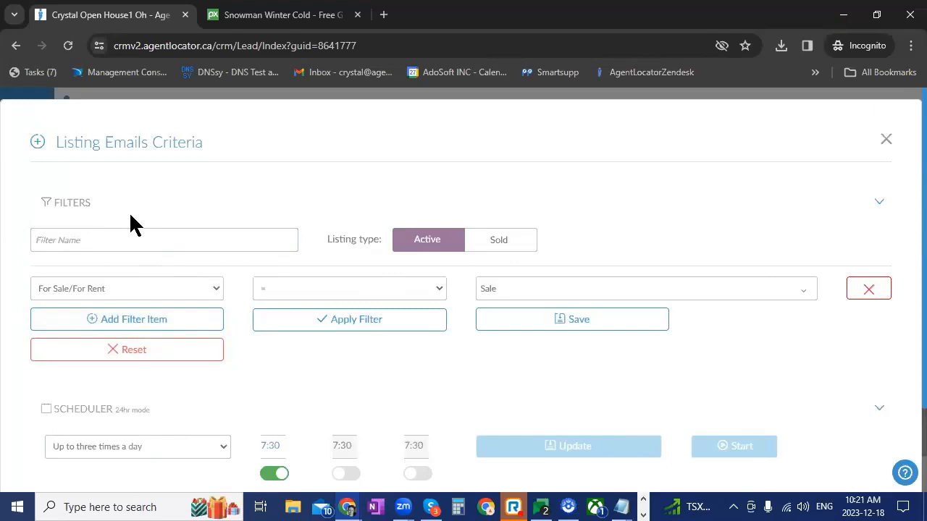
click(174, 239)
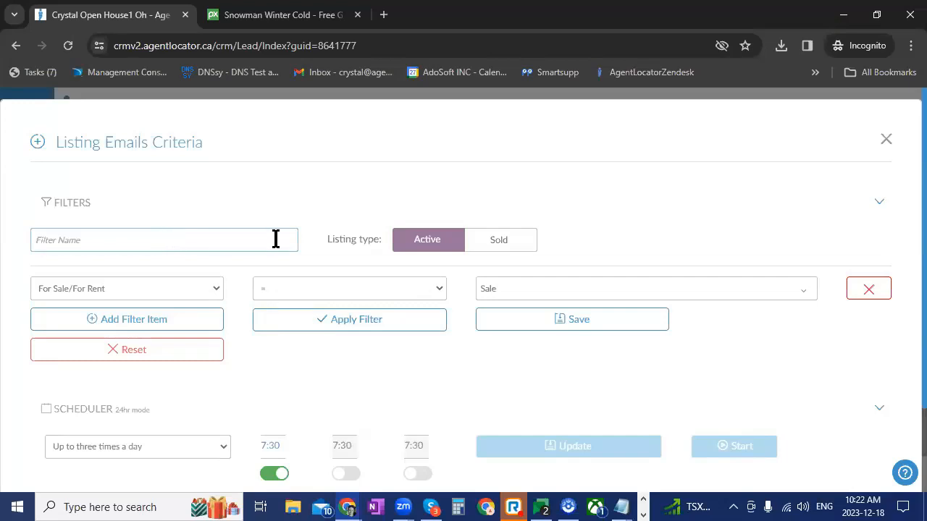
click(886, 140)
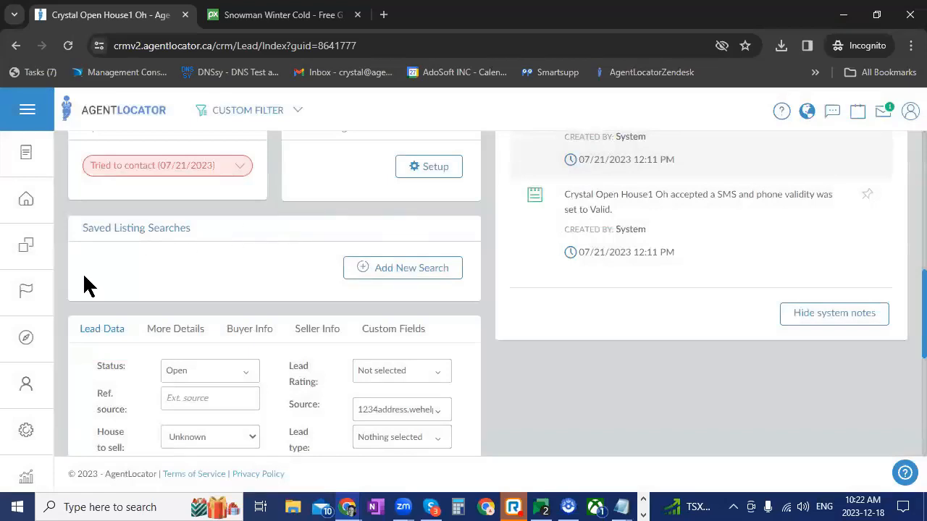
Go to the Listings section of the e-mail settings and open the company listing e-mail template for editing
click(31, 434)
click(85, 216)
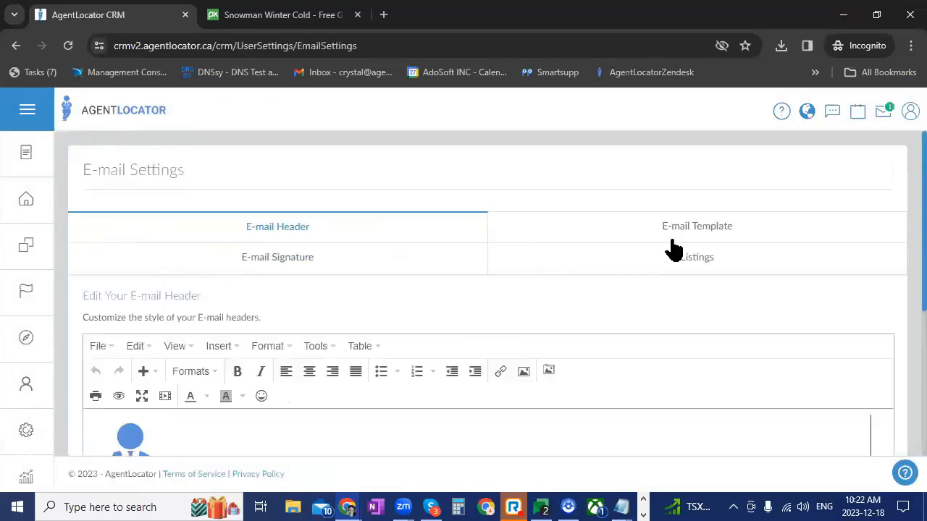
click(688, 259)
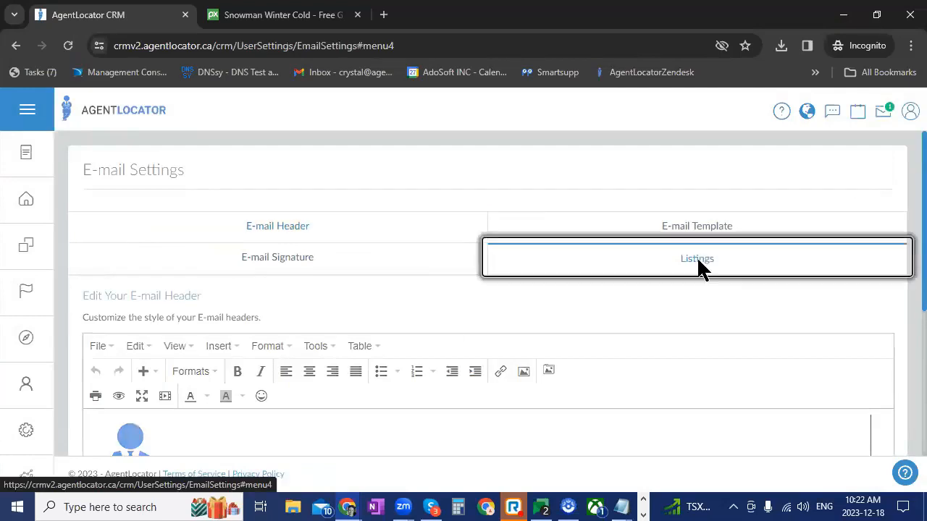
scroll(830, 316, down, 3)
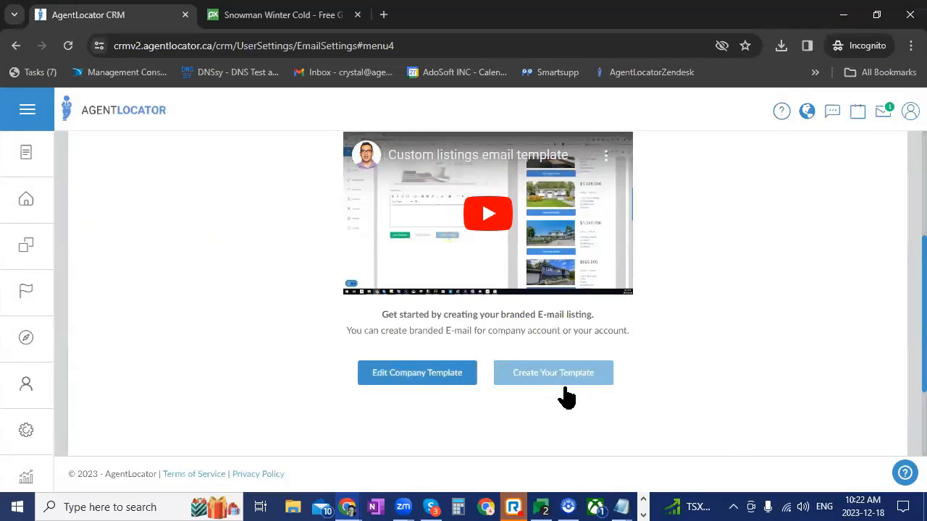
scroll(643, 409, up, 2)
scroll(643, 409, down, 2)
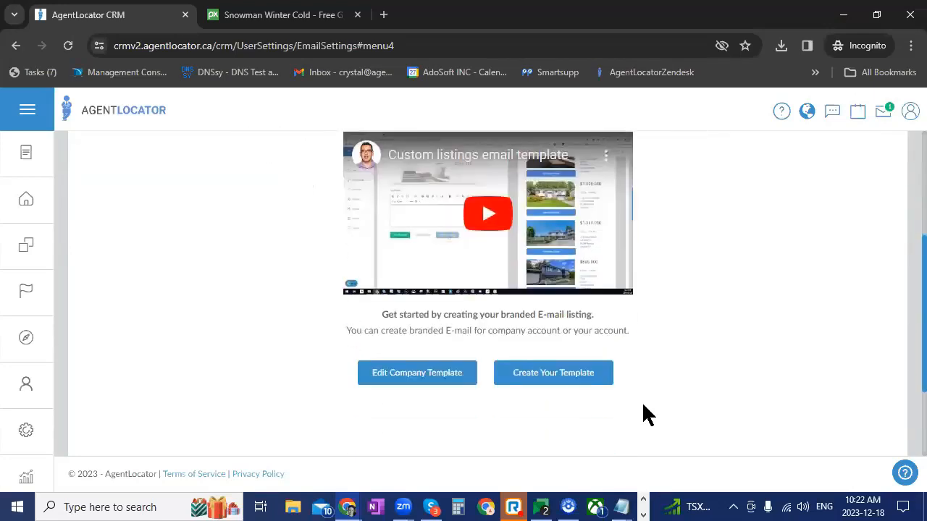
click(406, 378)
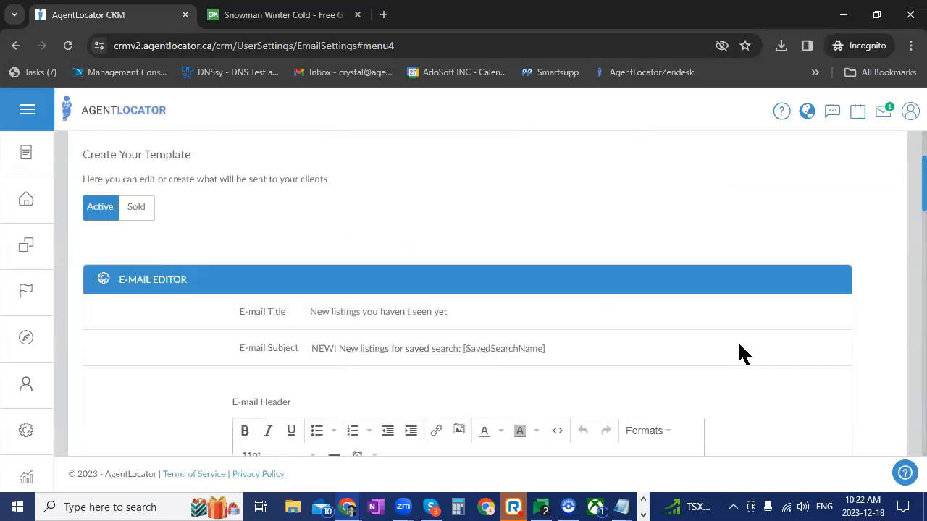
Examine the listing template's e-mail subject, including the [SavedSearchName] placeholder and the other placeholders available, leaving the text unedited
drag(313, 349, 461, 349)
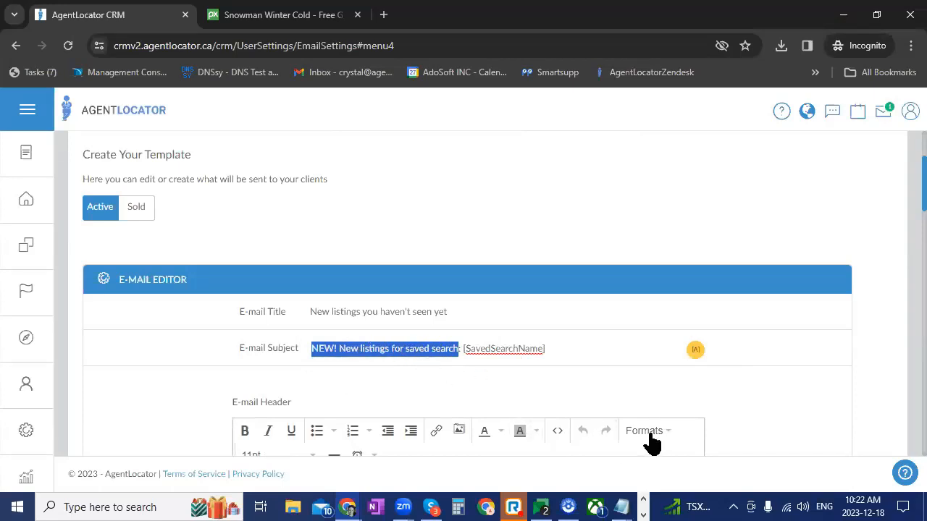
click(697, 353)
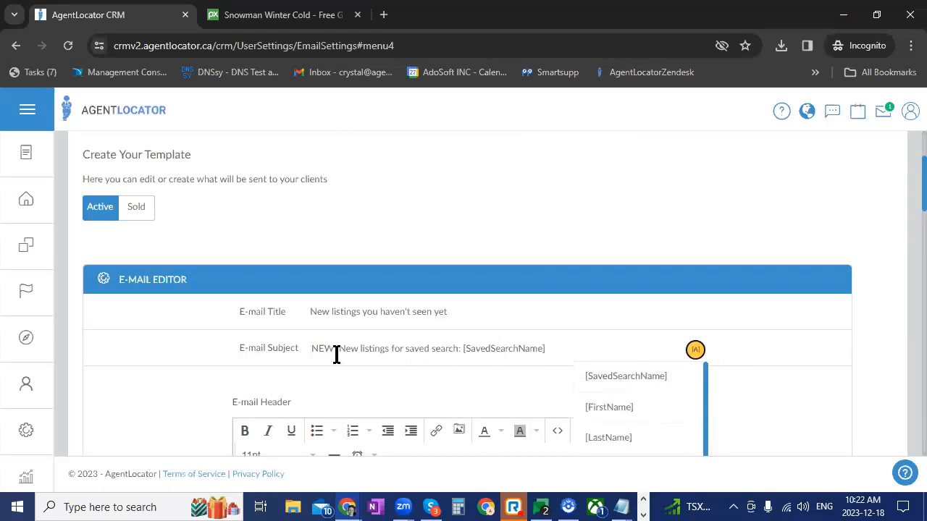
click(374, 354)
click(410, 395)
drag(463, 349, 563, 348)
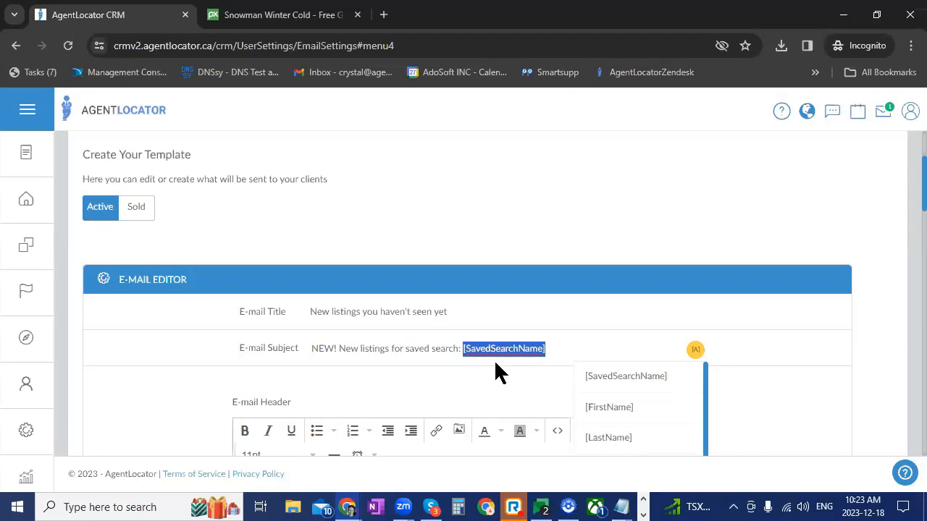
click(418, 349)
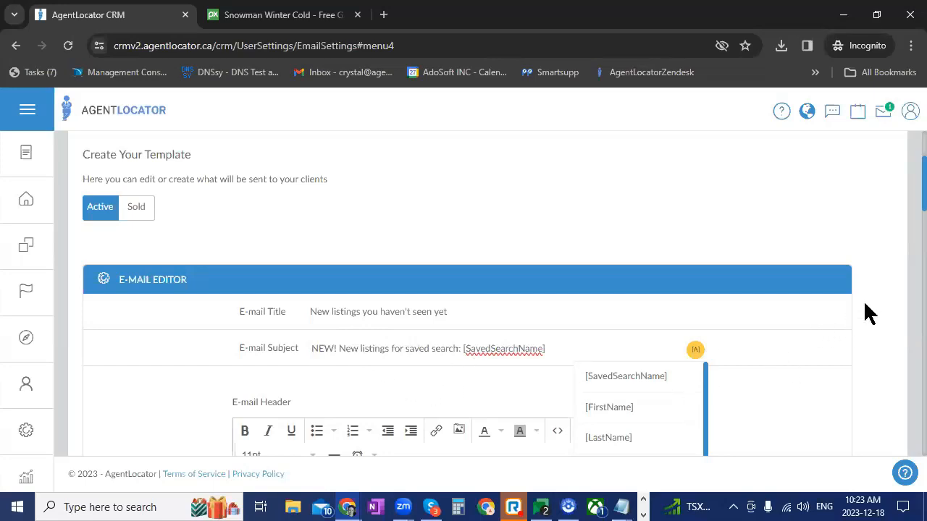
Look over the listing template's e-mail header, e-mail text and e-mail footer
scroll(889, 313, down, 4)
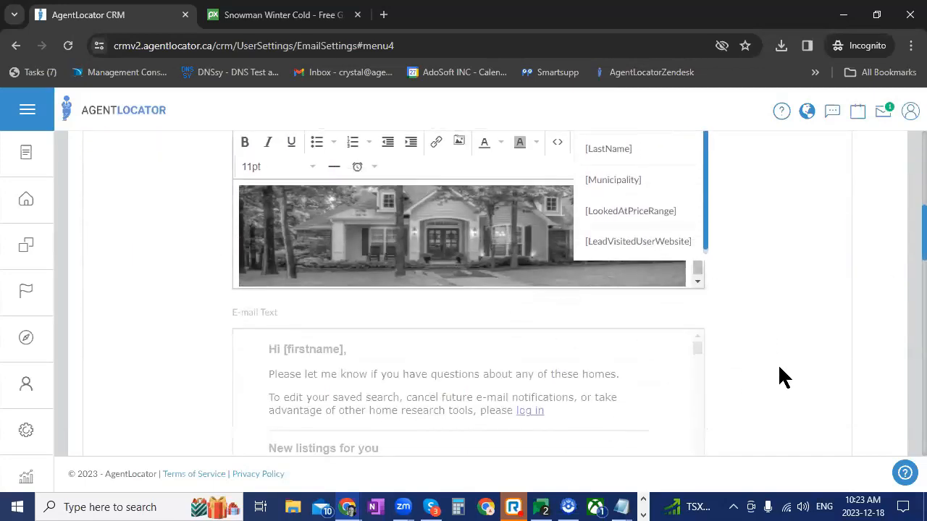
scroll(782, 376, up, 1)
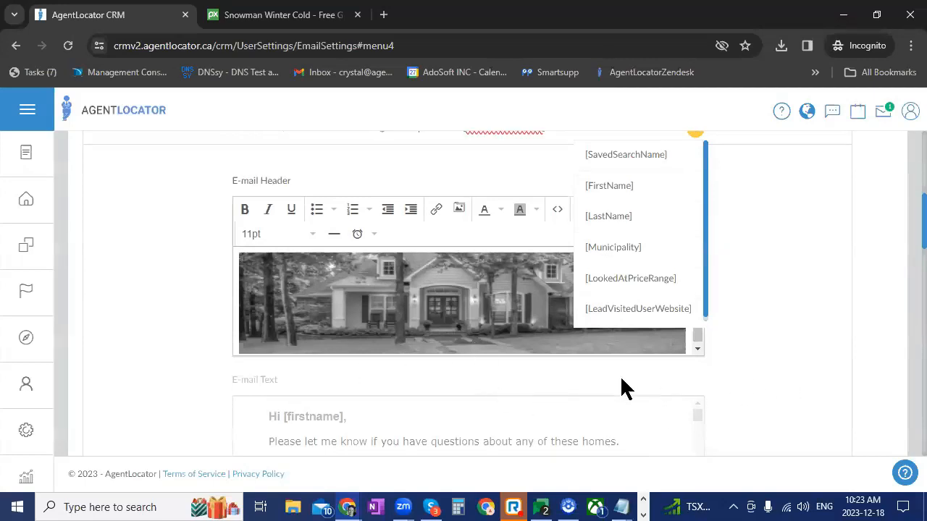
scroll(620, 375, down, 8)
scroll(620, 375, up, 2)
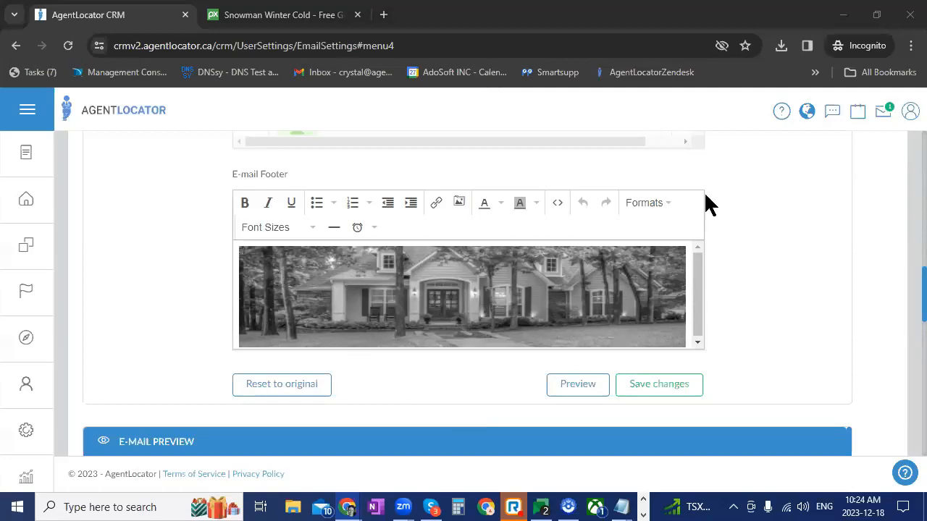
Return to the leads list and clear the Receiving Listing filter
click(40, 391)
click(29, 438)
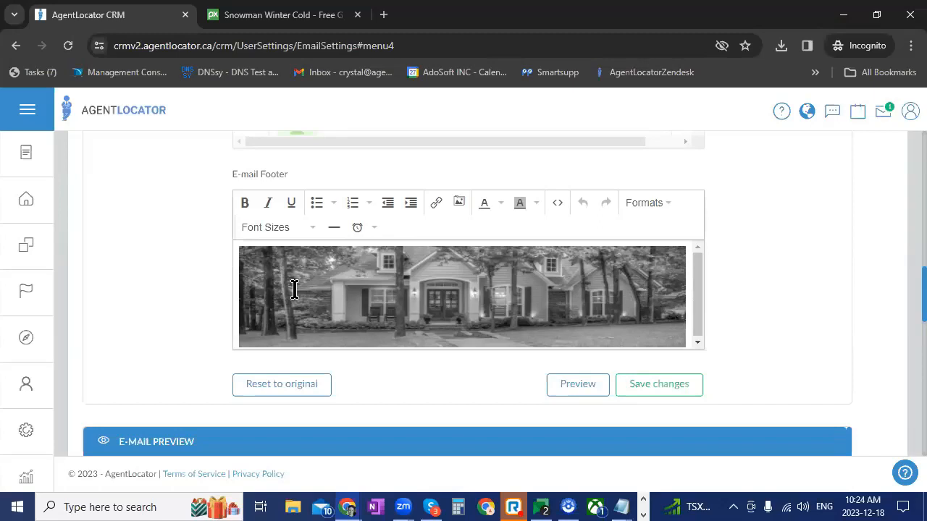
click(27, 200)
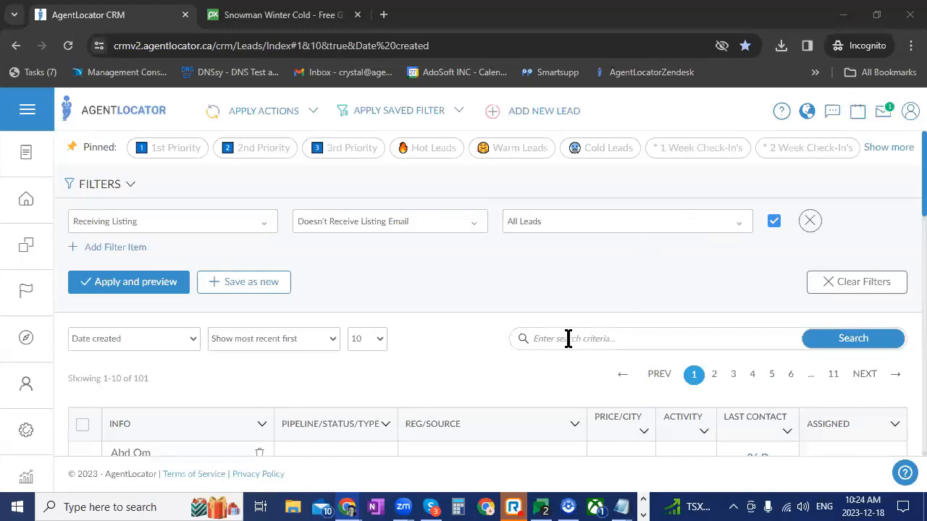
click(811, 339)
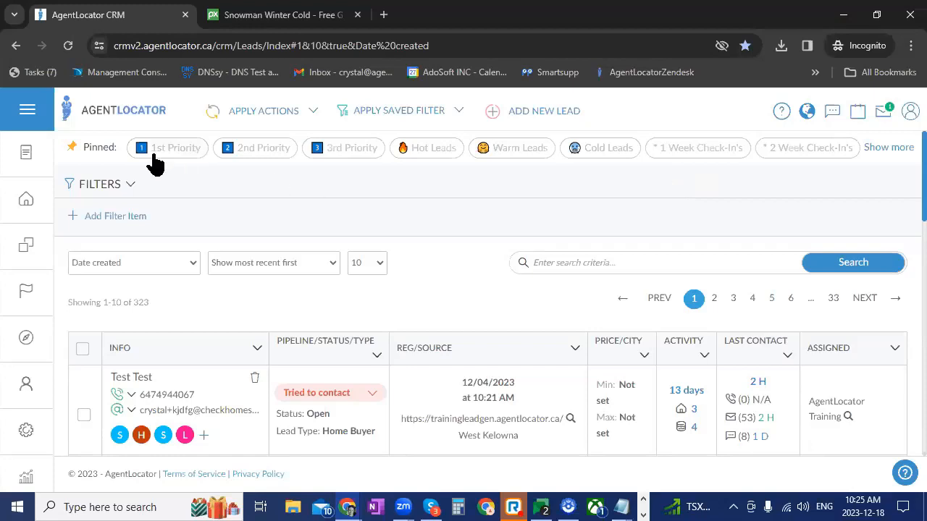
Look through the saved global and company filters, and apply the pinned 1st Priority filter to the leads
click(460, 118)
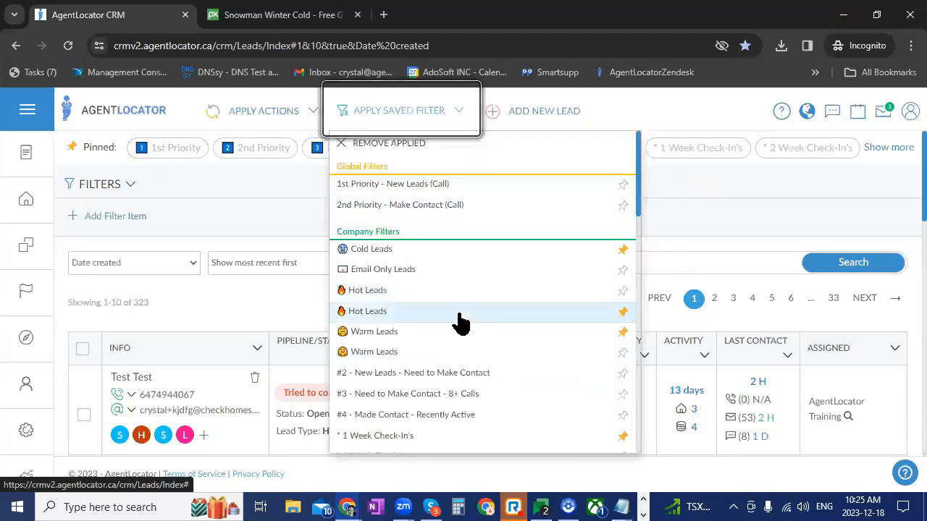
scroll(456, 321, down, 2)
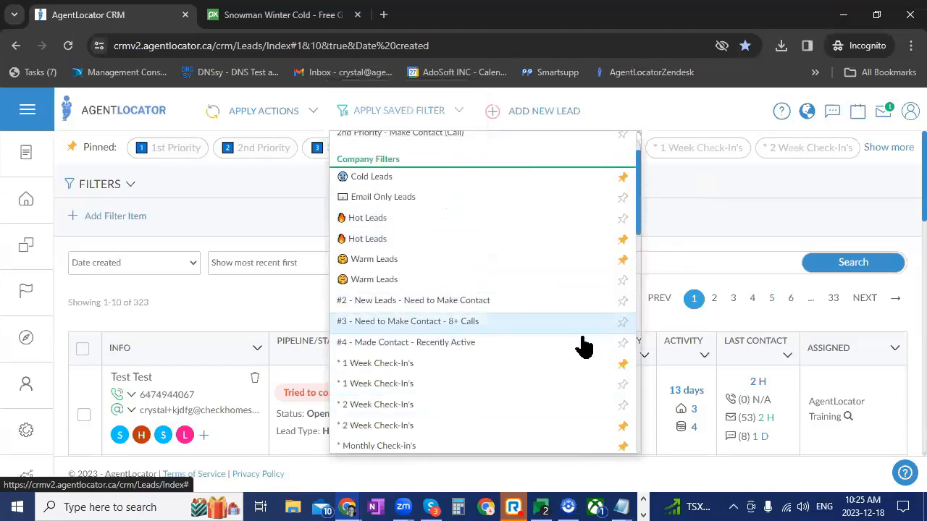
click(275, 305)
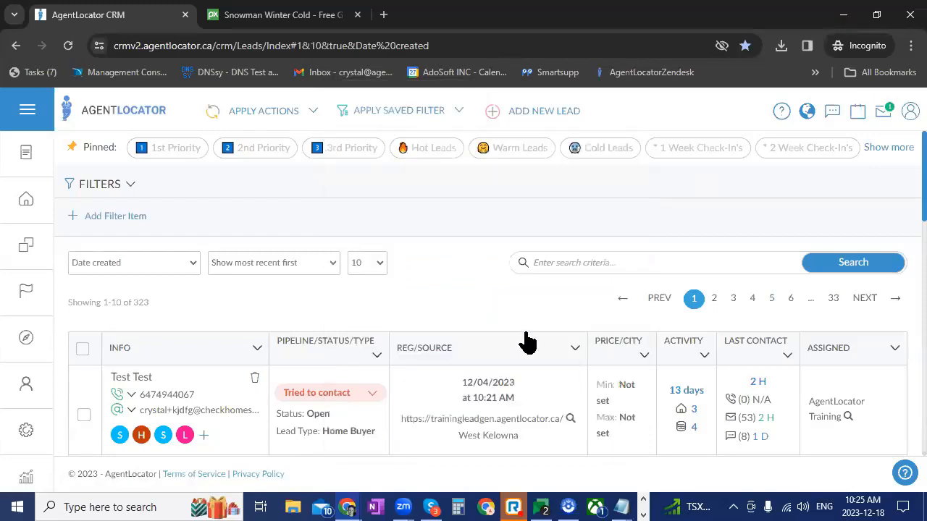
click(178, 148)
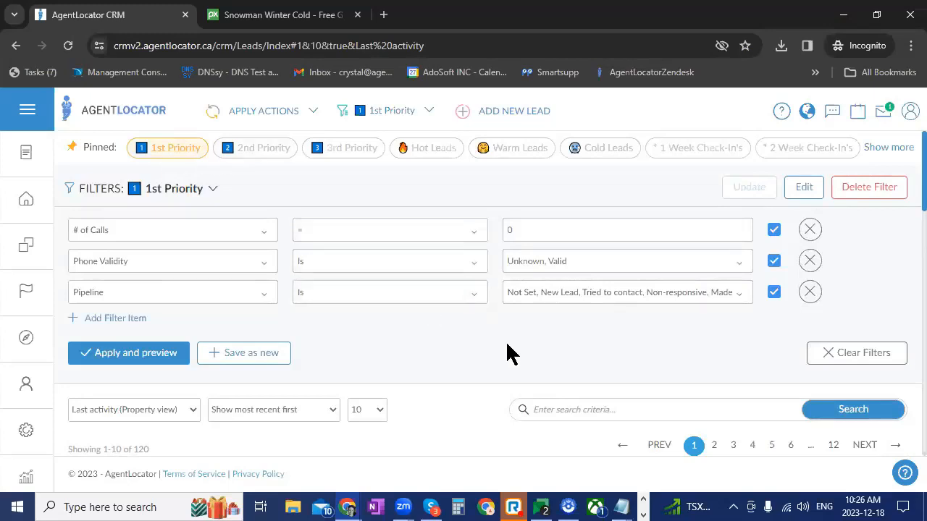
Examine the leads listed under the 1st Priority filter, comparing their pipeline, activity and last contact with the filter's conditions
scroll(510, 354, down, 1)
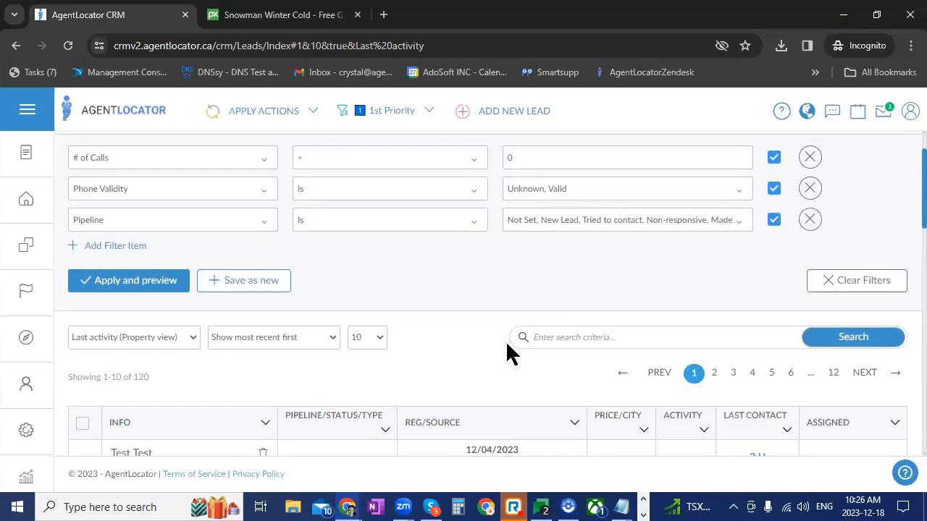
scroll(507, 352, down, 2)
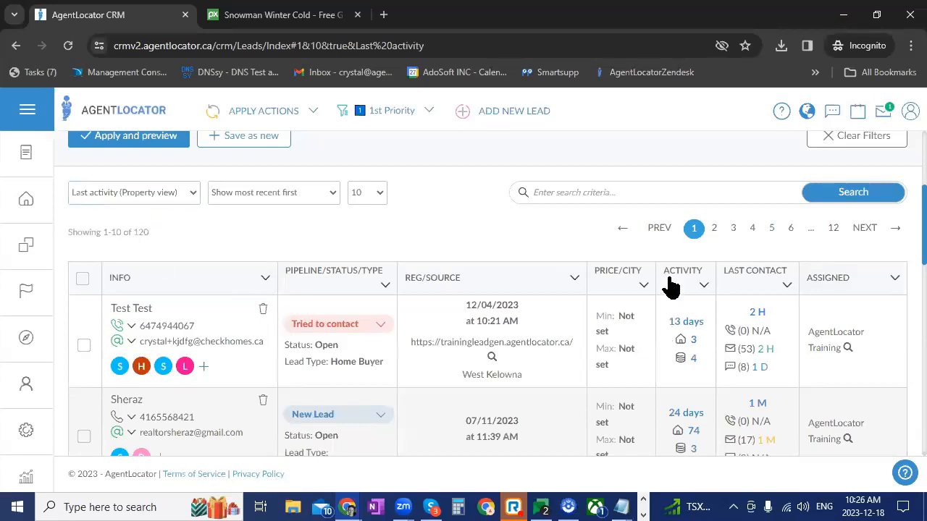
scroll(673, 282, down, 3)
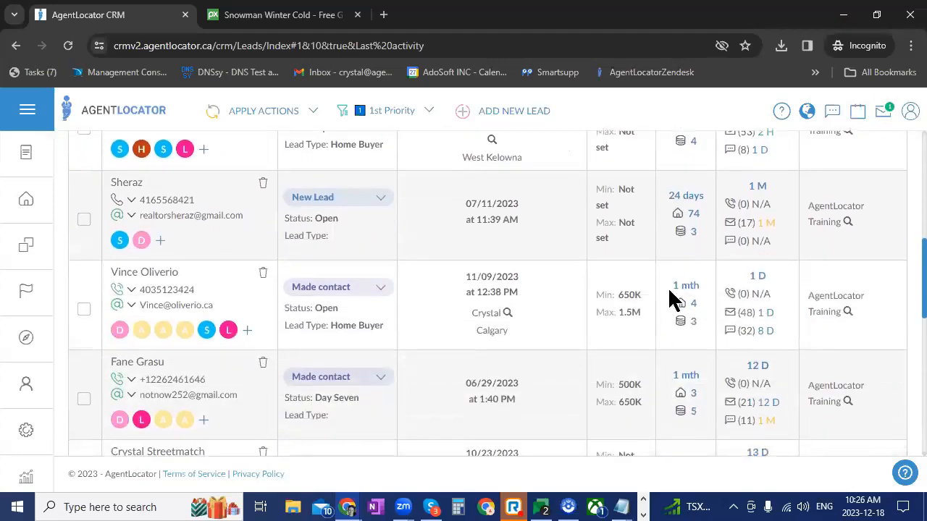
scroll(674, 413, down, 2)
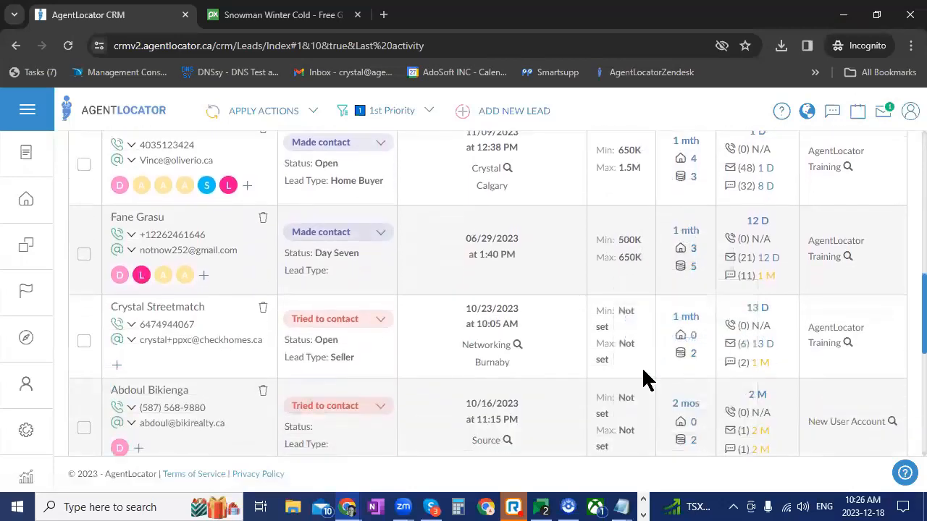
scroll(646, 400, up, 3)
scroll(661, 424, up, 4)
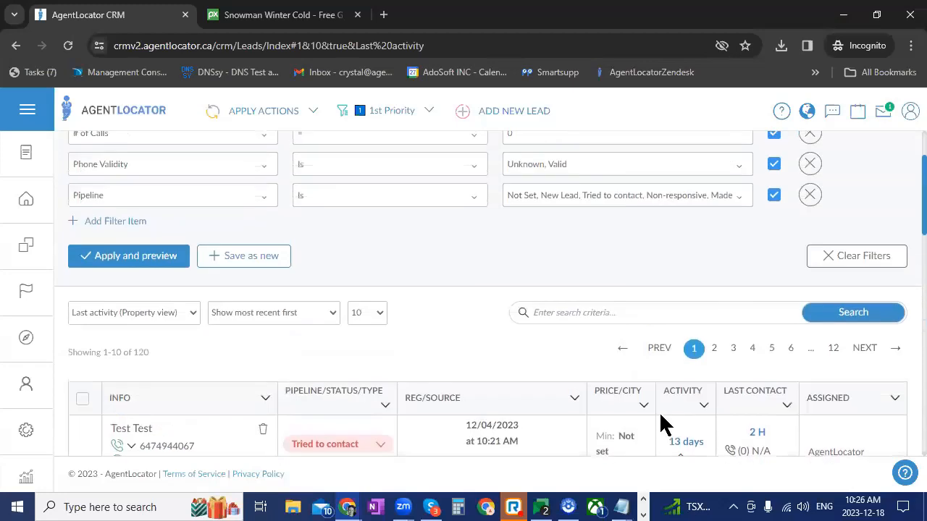
scroll(550, 410, up, 2)
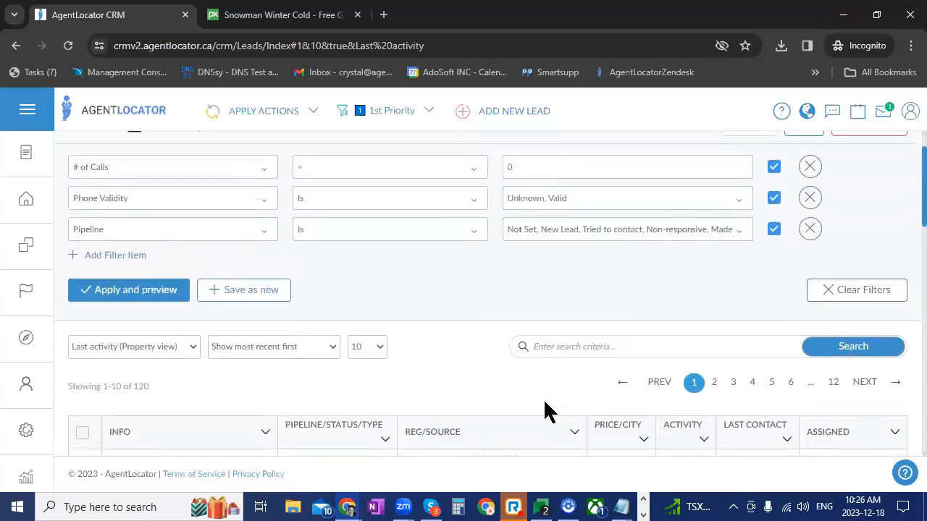
scroll(340, 445, down, 2)
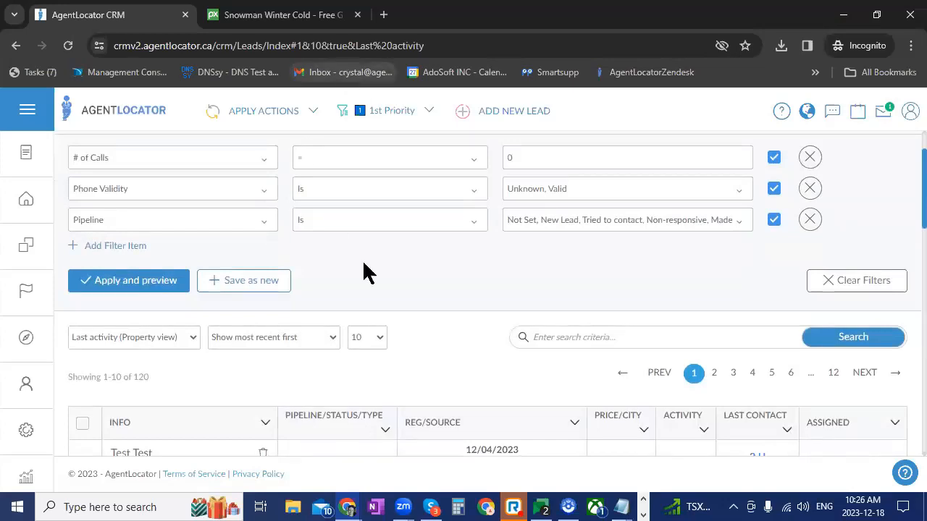
scroll(388, 391, up, 1)
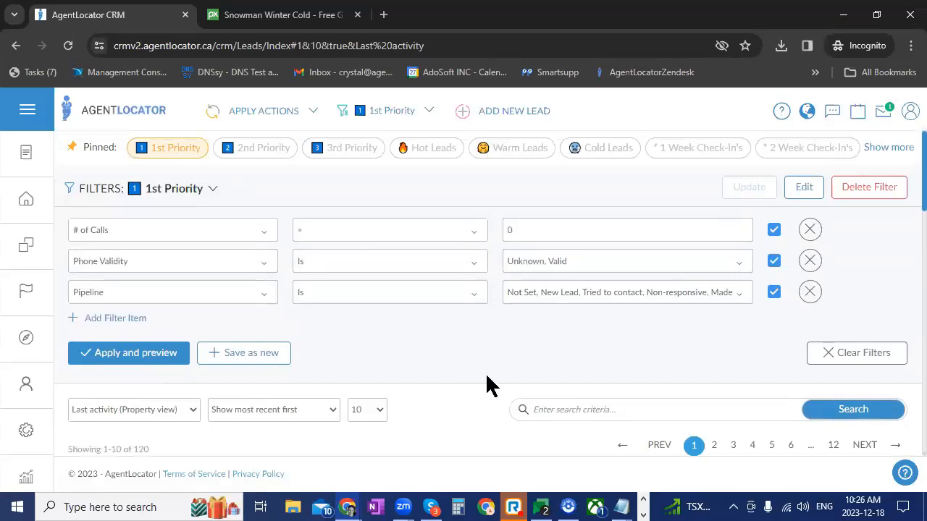
scroll(486, 372, down, 3)
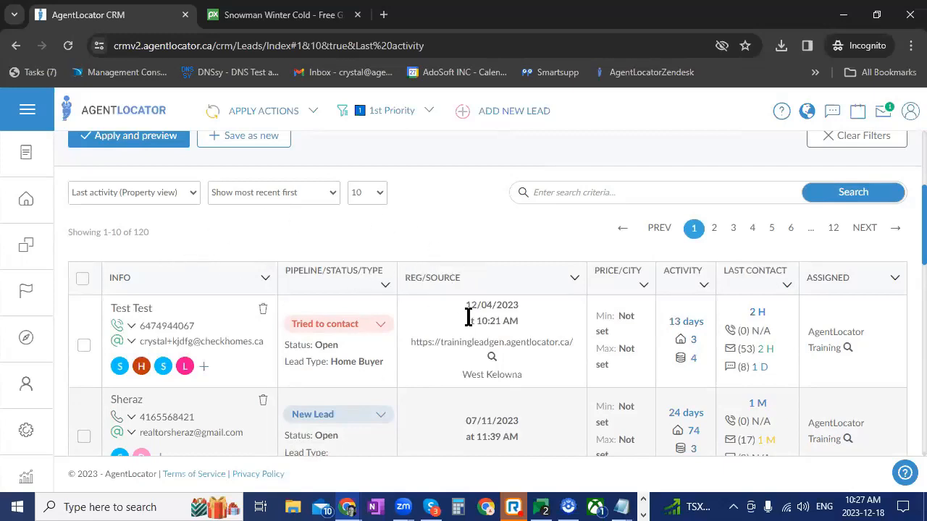
scroll(347, 355, up, 2)
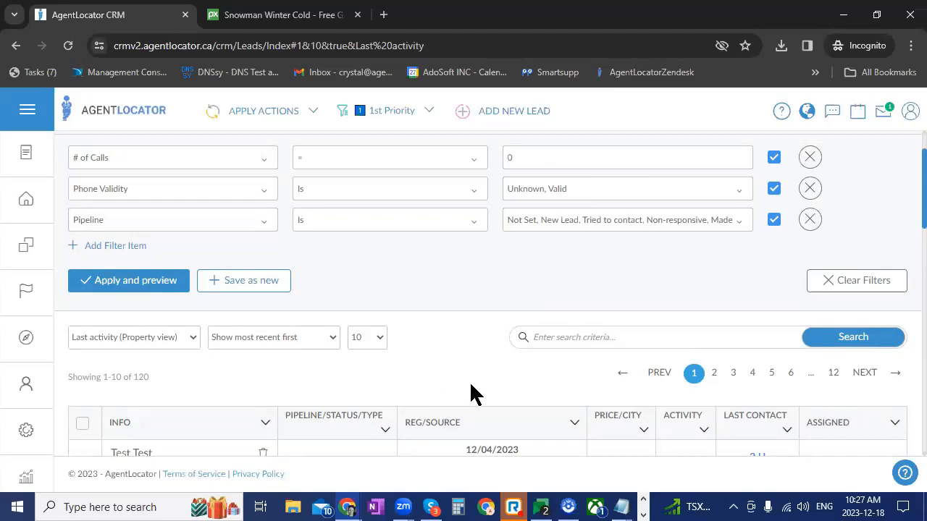
Apply the pinned 2nd Priority filter to the leads and open the first lead's record from the filtered list
scroll(470, 391, up, 1)
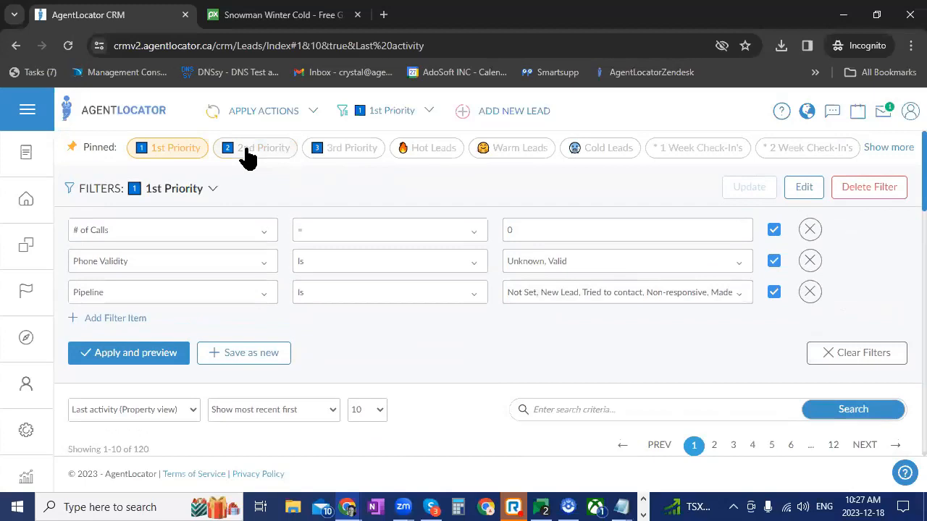
click(248, 149)
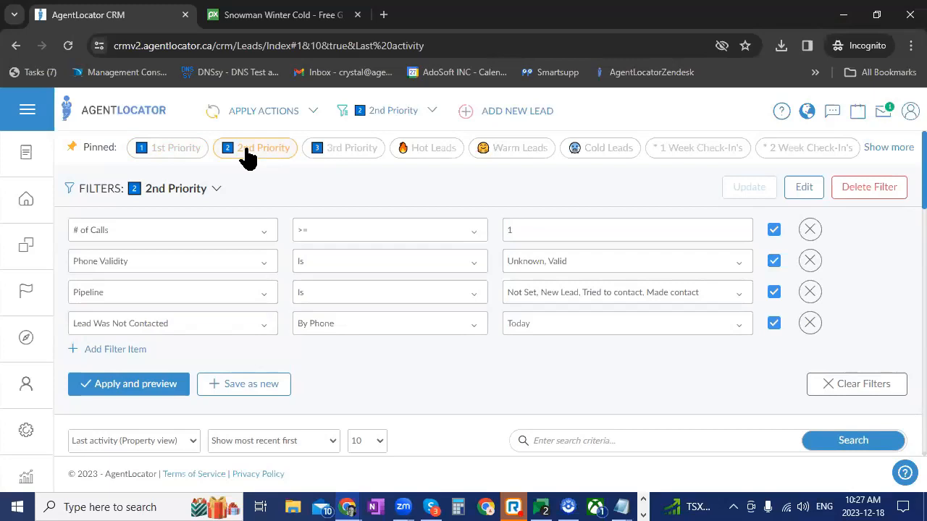
double_click(519, 231)
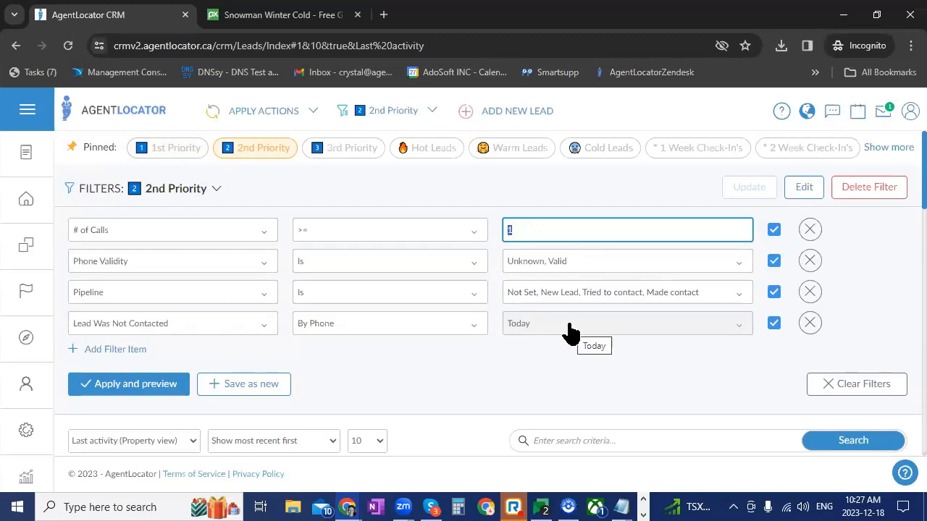
scroll(569, 328, down, 3)
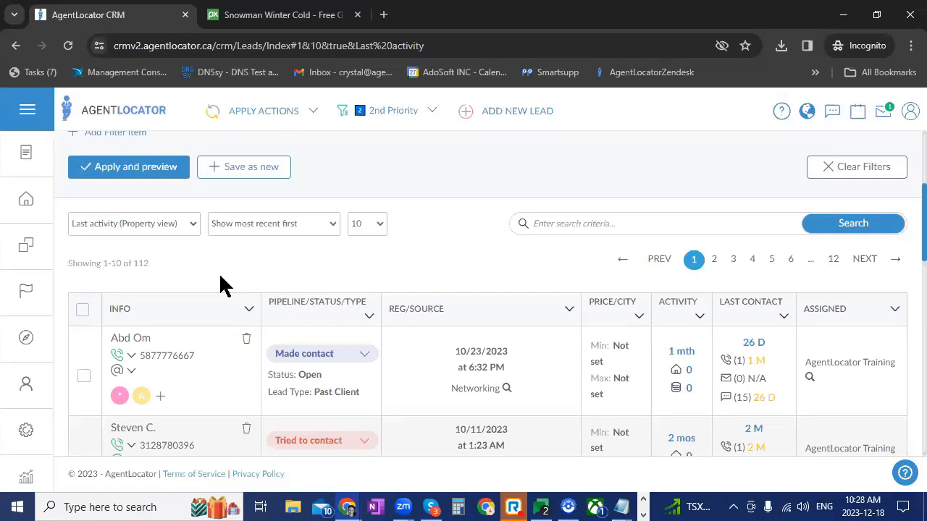
click(148, 340)
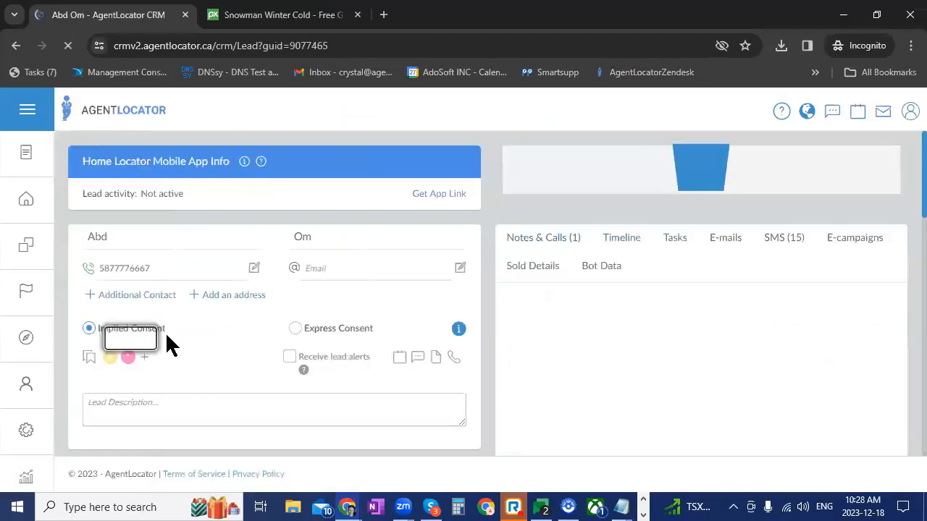
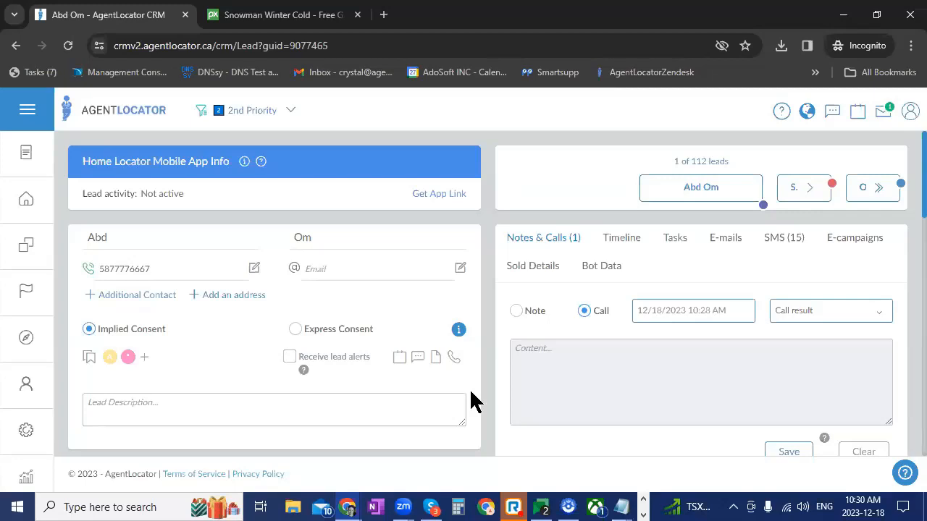
Open the dialer for the current lead's phone number and allow it to use the microphone
click(120, 271)
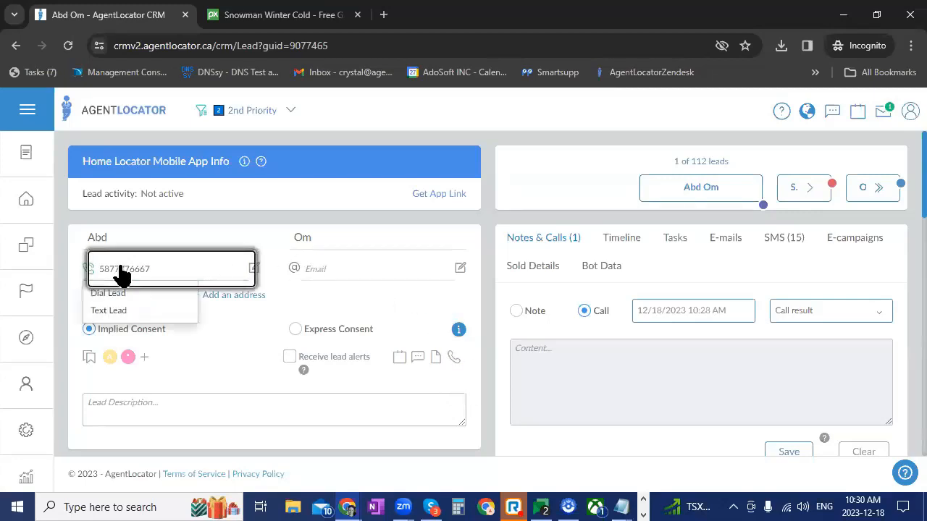
click(108, 292)
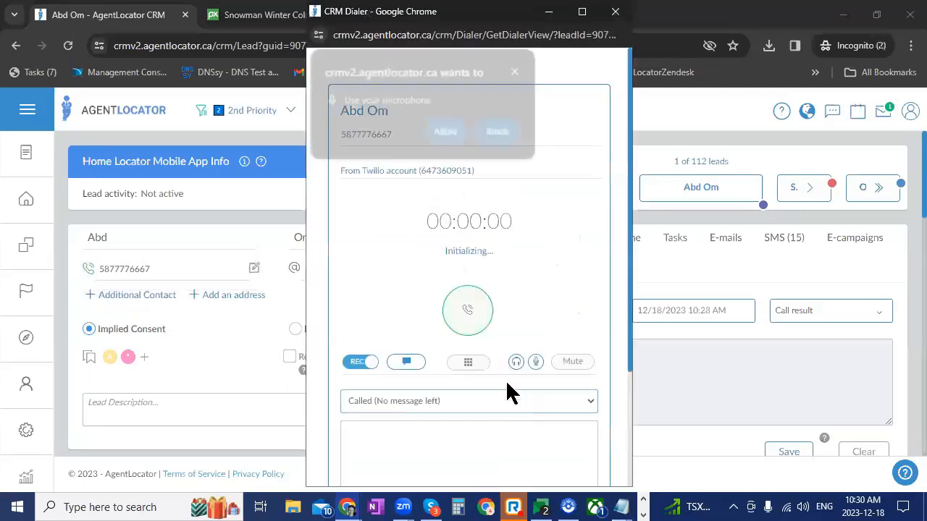
click(446, 134)
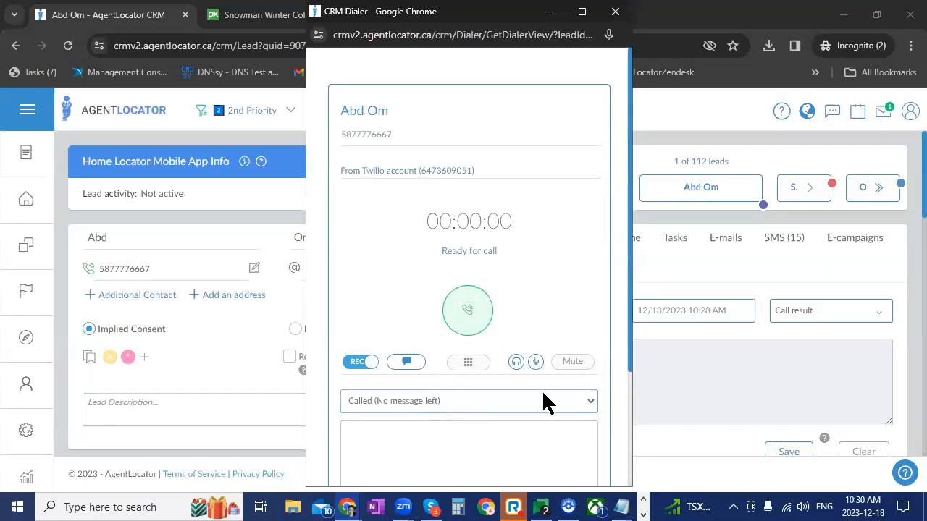
Advance to the second lead in the 2nd Priority queue and open the dialer for that lead's phone number
click(818, 197)
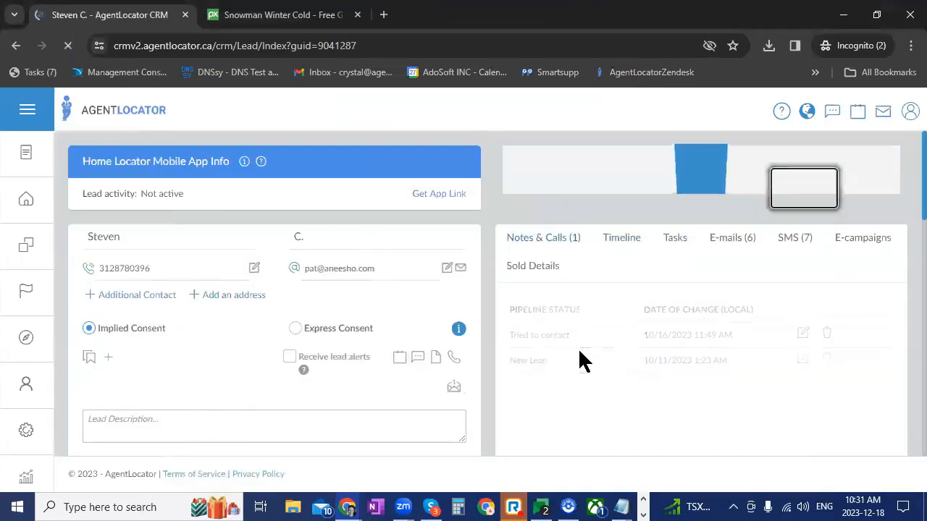
click(126, 279)
click(108, 291)
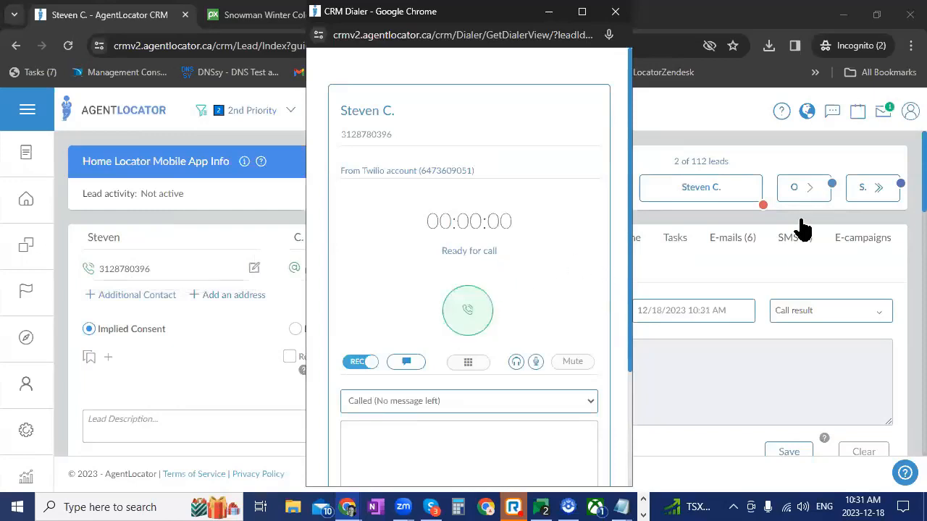
Advance to the third lead's record, and return to the leads list to review the 2nd Priority conditions and leads
click(802, 189)
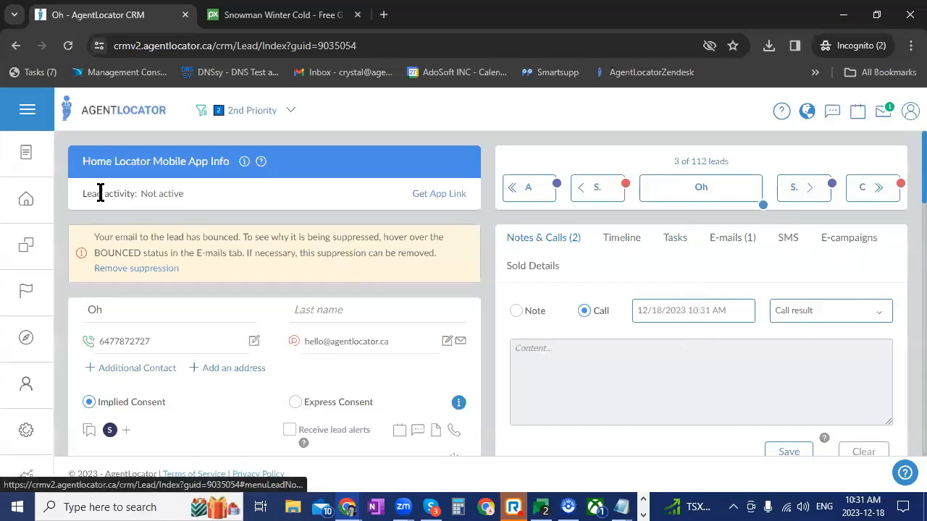
click(17, 206)
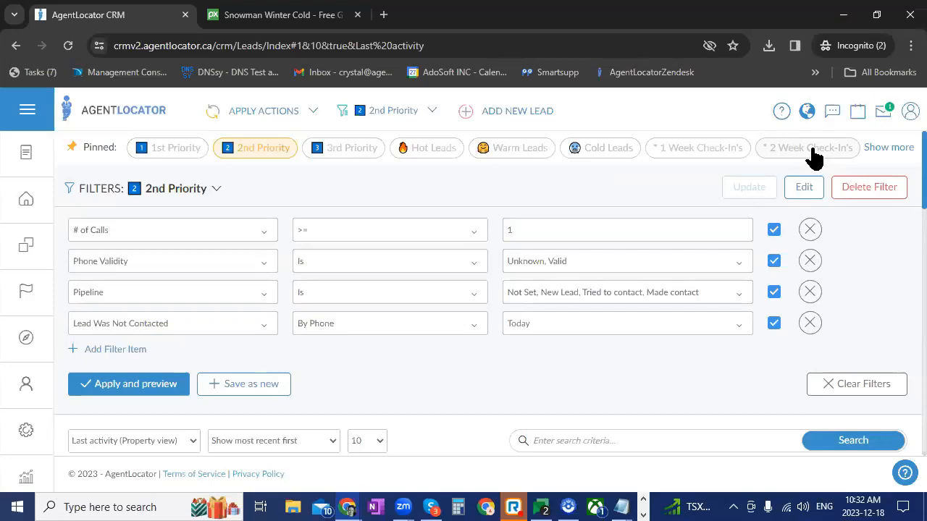
scroll(558, 356, down, 3)
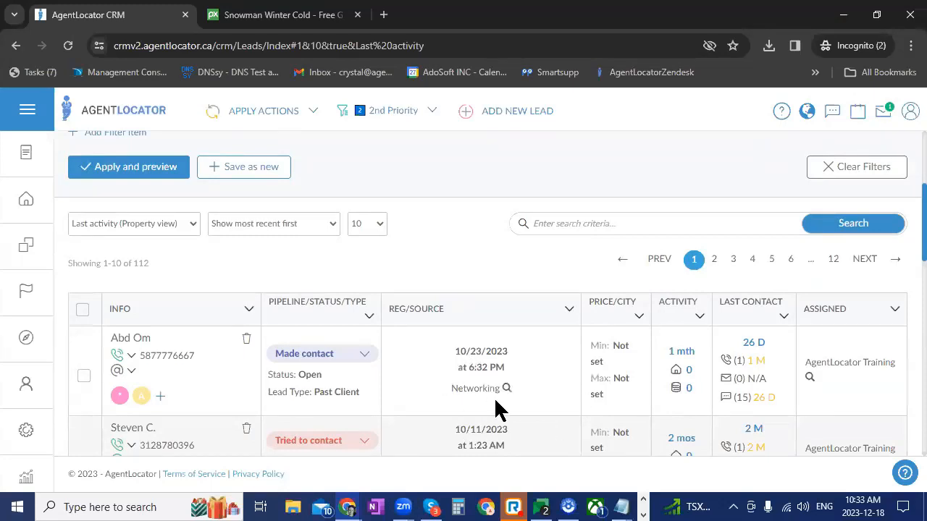
scroll(507, 397, up, 2)
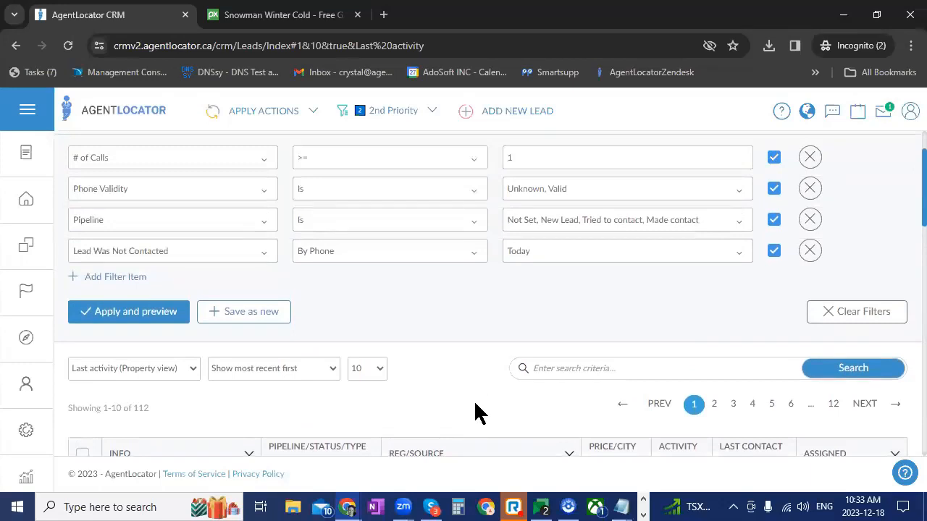
scroll(490, 404, up, 1)
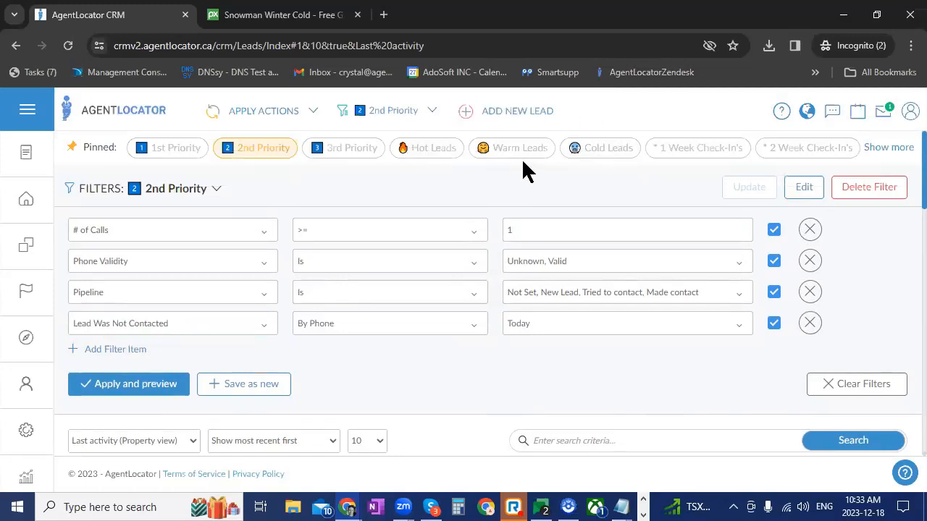
Apply the pinned Hot Leads filter and review its pipeline condition against the listed leads
click(433, 151)
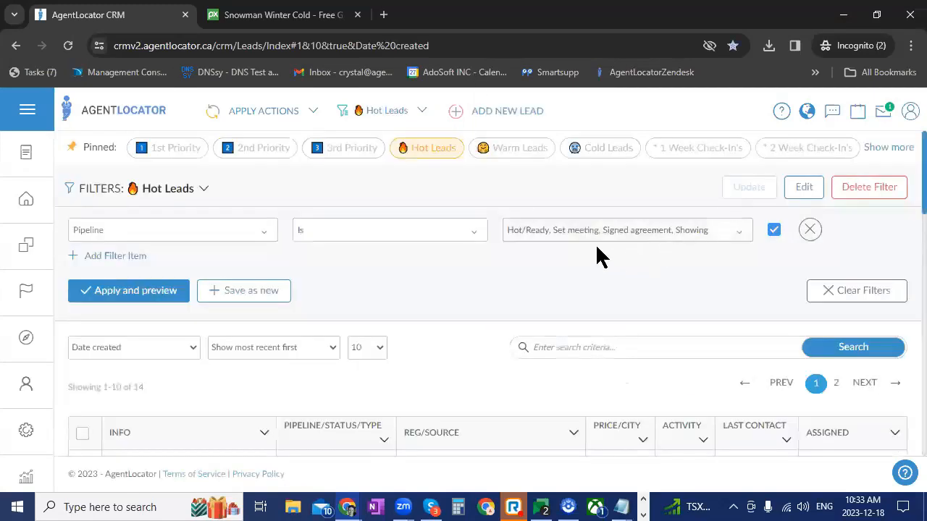
scroll(615, 275, down, 3)
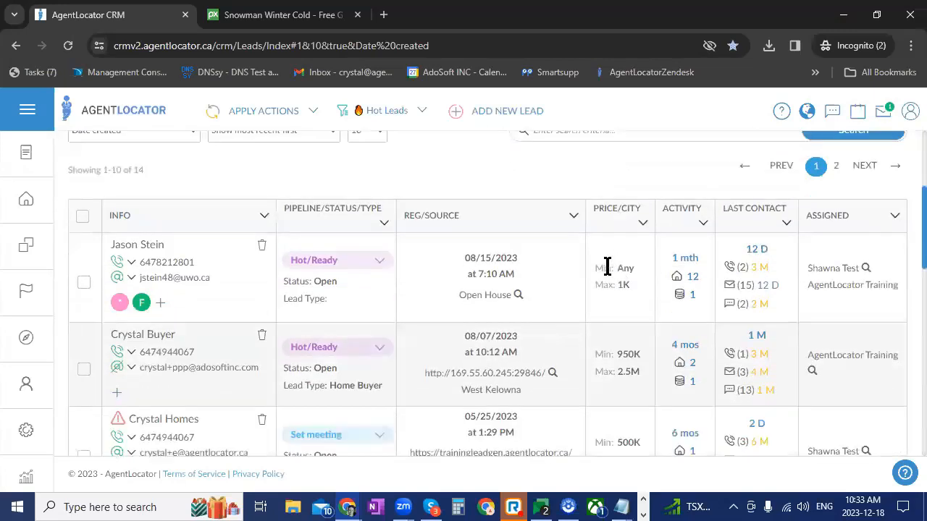
scroll(607, 268, up, 2)
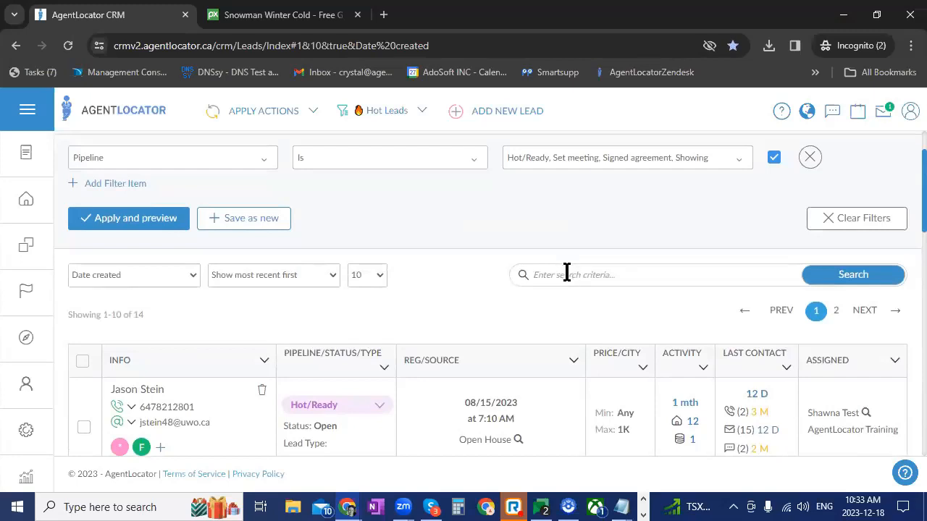
scroll(567, 274, down, 2)
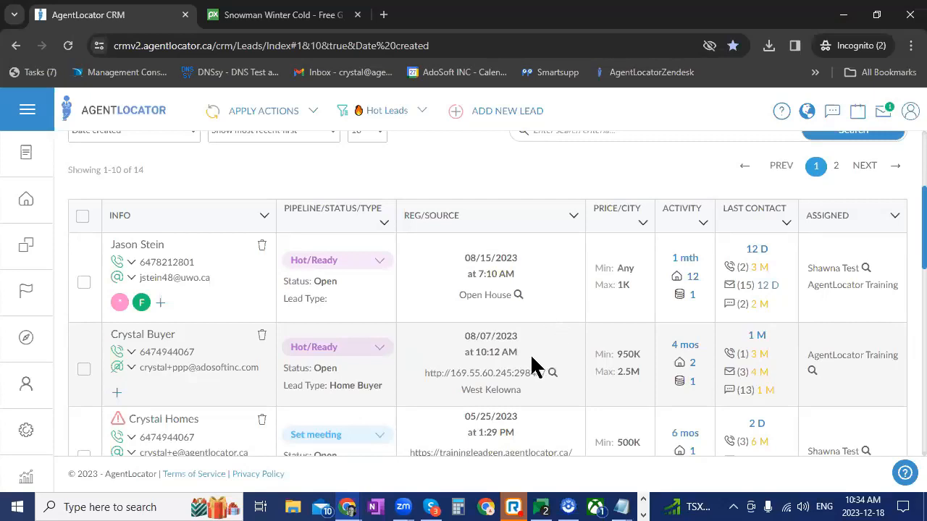
scroll(530, 354, up, 3)
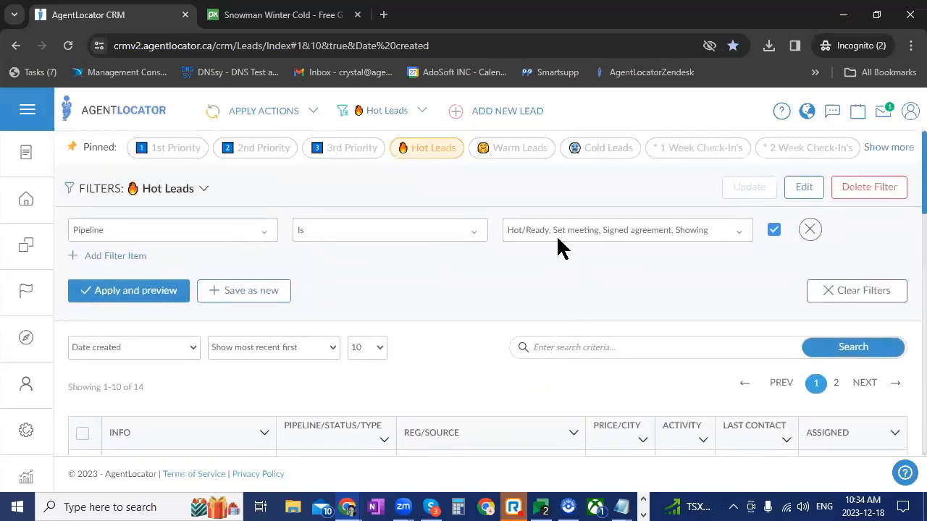
Apply the pinned Warm Leads filter and check the list for matching leads
click(514, 151)
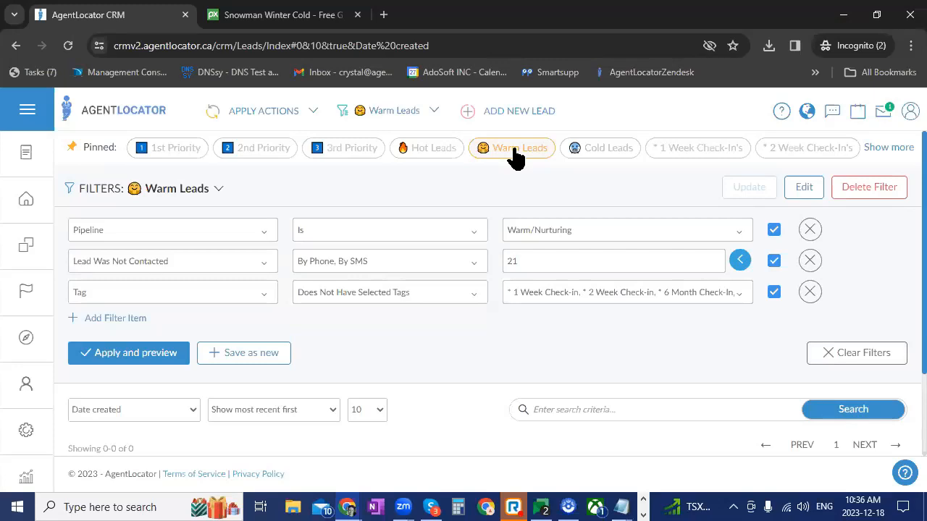
scroll(412, 345, down, 2)
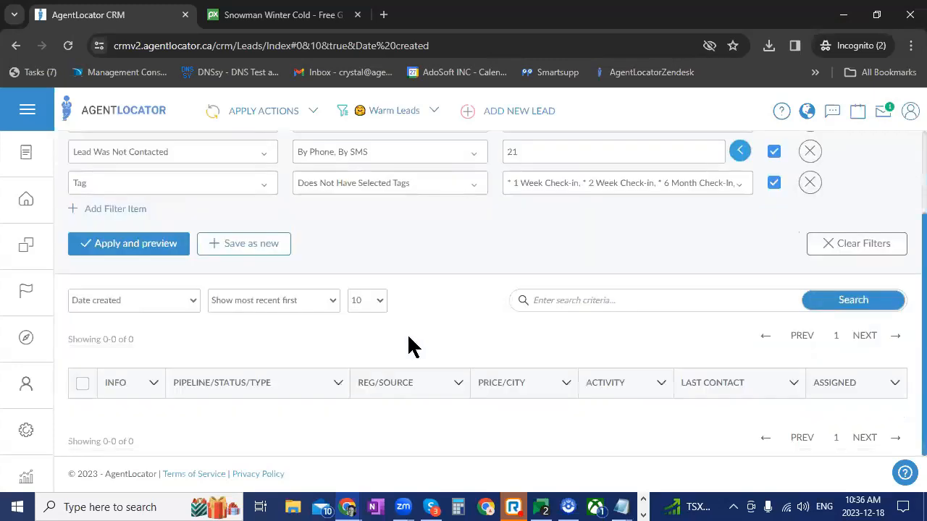
scroll(770, 226, up, 1)
Disable the Warm Leads filter's Lead Was Not Contacted and Tag conditions, and preview the leads matching only the Warm/Nurturing pipeline
click(773, 225)
click(109, 317)
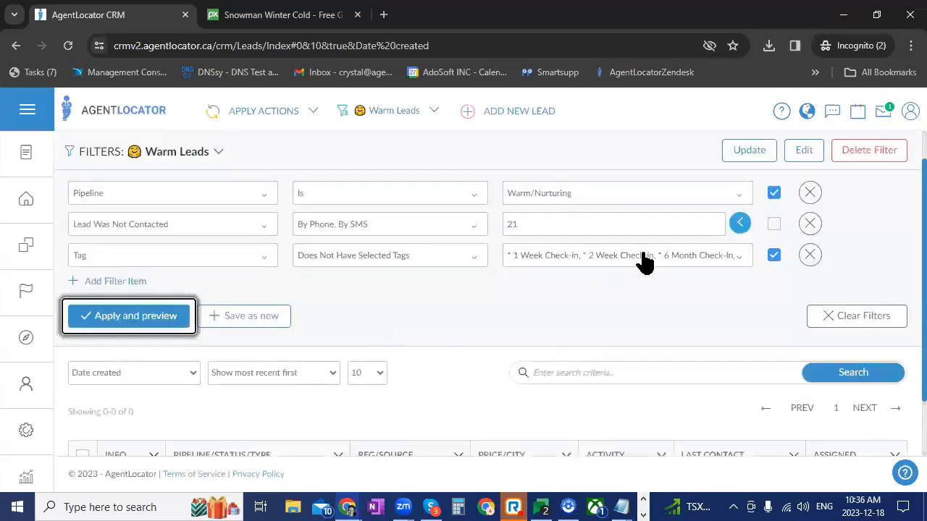
click(774, 255)
click(105, 323)
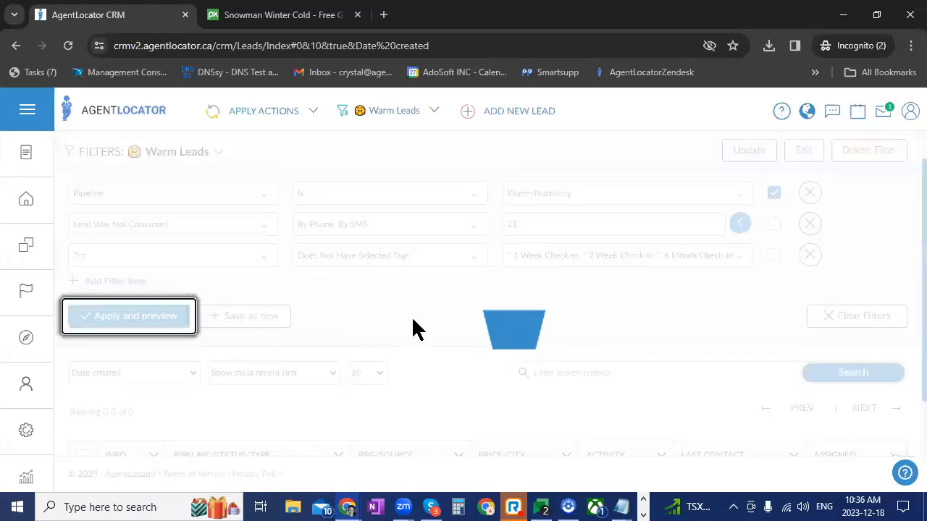
scroll(424, 326, down, 4)
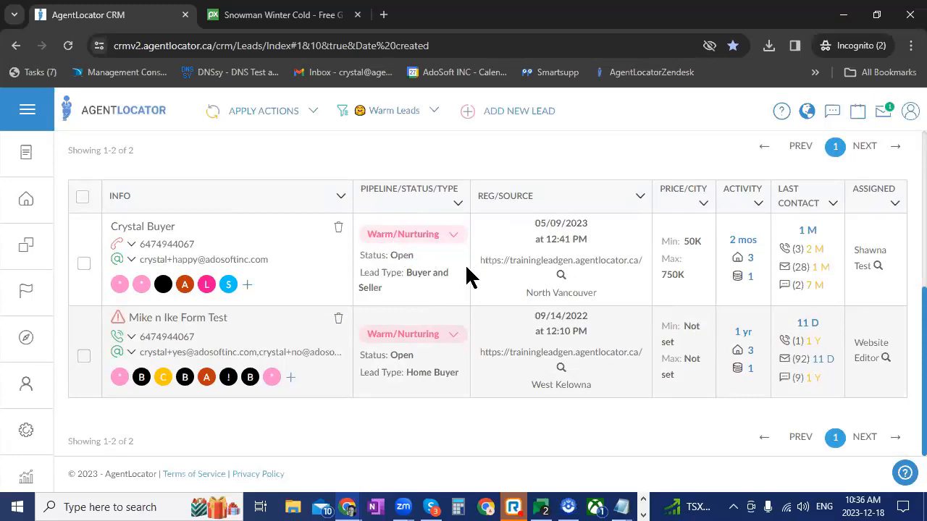
scroll(490, 265, up, 5)
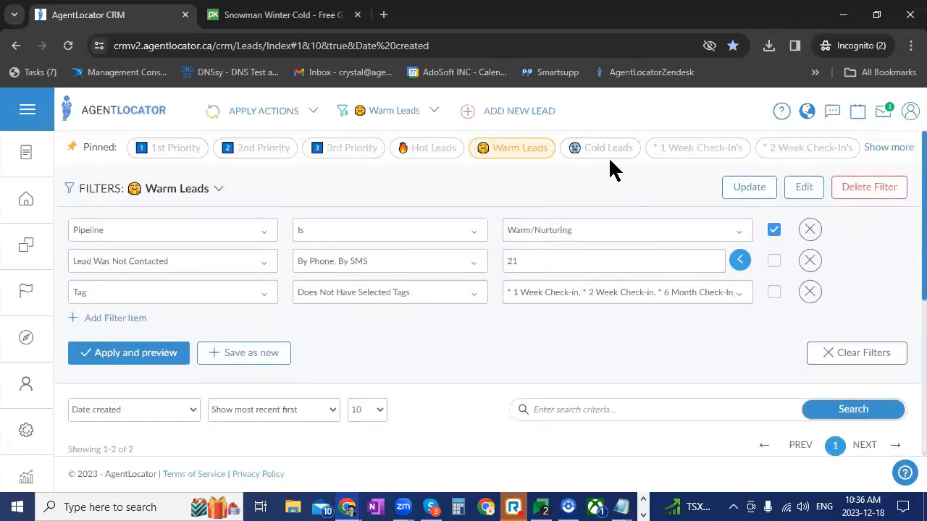
Apply the pinned Cold Leads filter, and switch back to the Warm Leads filter to review its conditions and list
click(585, 149)
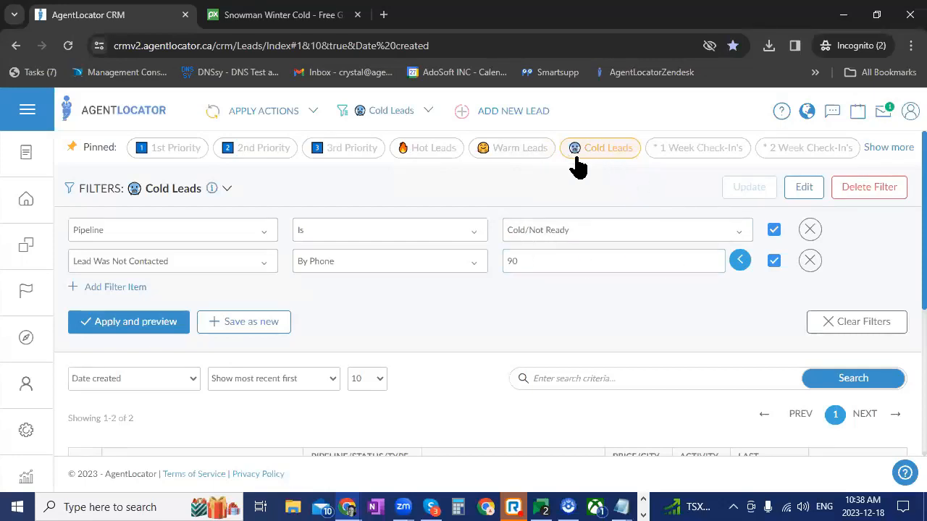
click(536, 152)
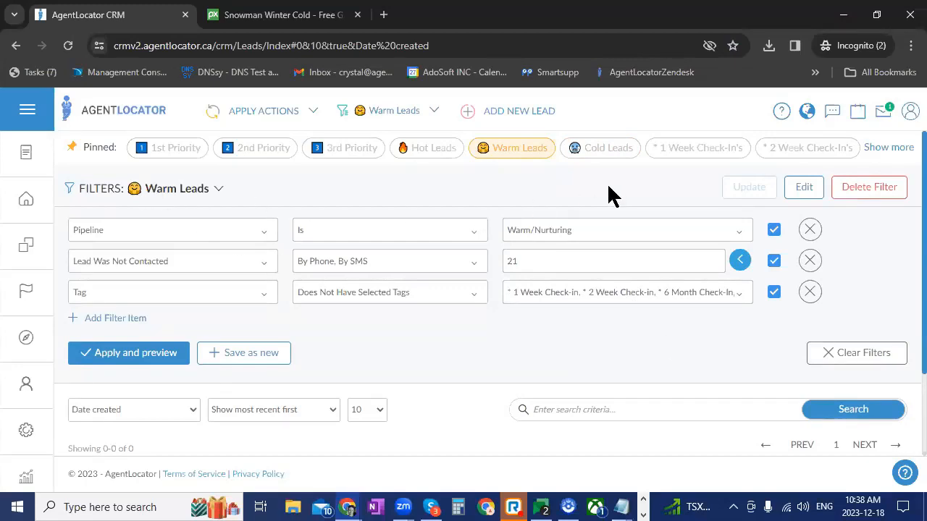
scroll(564, 217, down, 2)
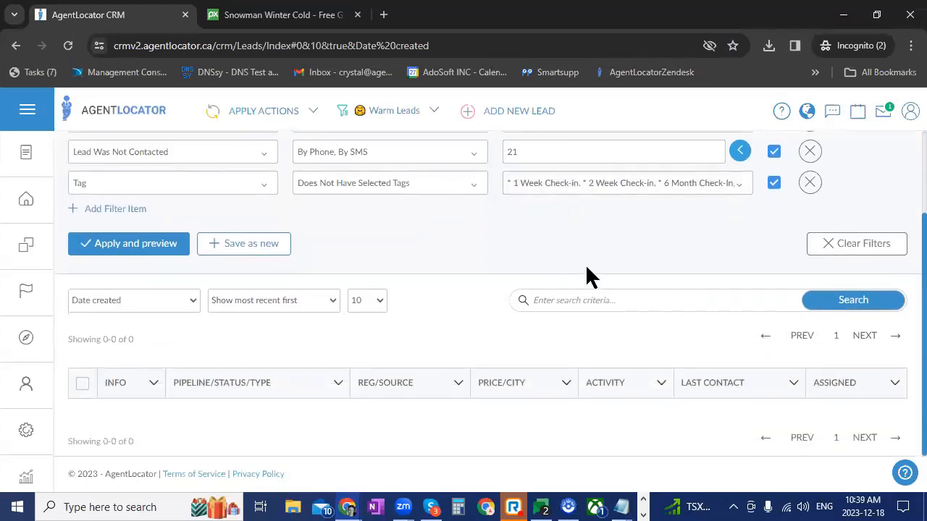
scroll(581, 268, up, 1)
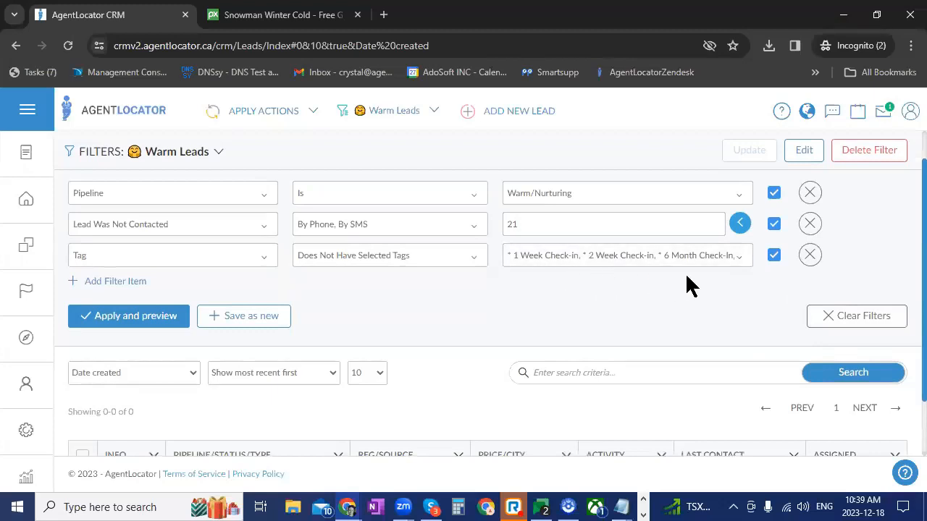
scroll(782, 293, up, 1)
Expand the full set of pinned filters and apply the * Monthly Check-in's filter to the leads
click(890, 148)
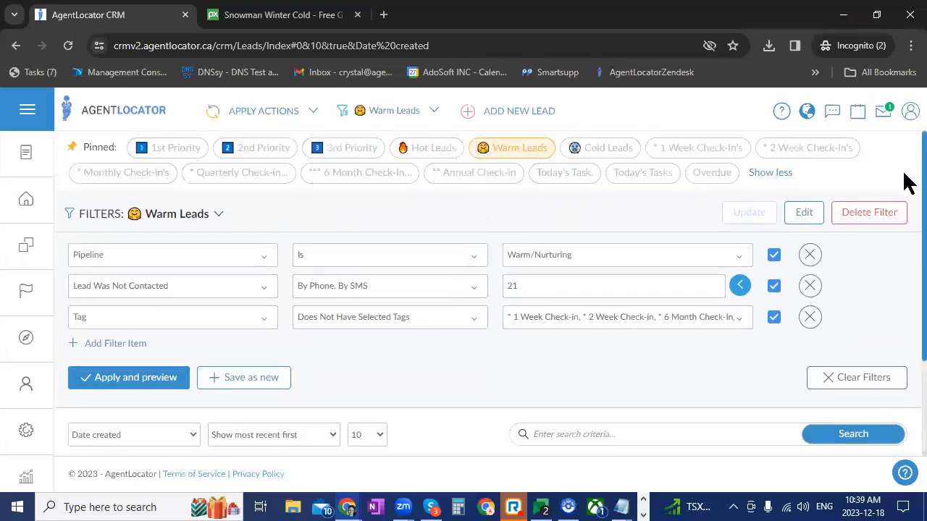
click(155, 174)
scroll(641, 360, down, 4)
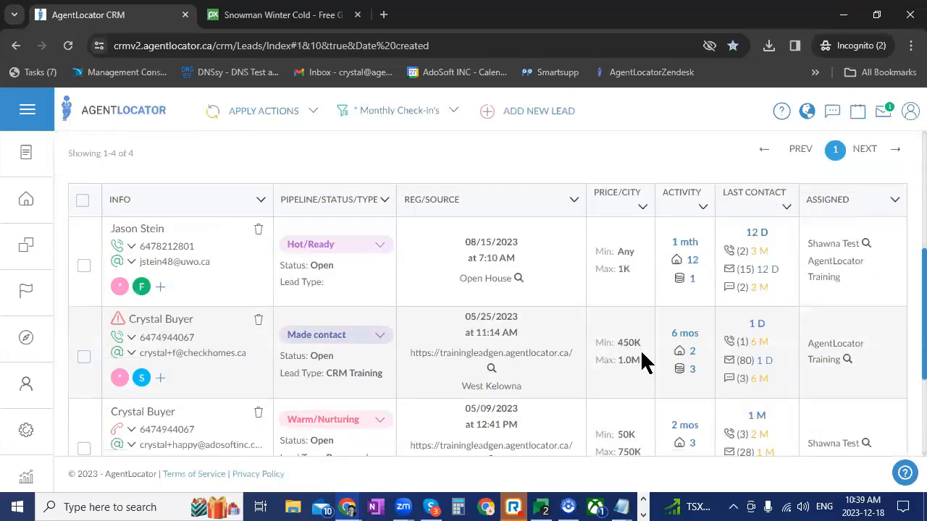
scroll(643, 360, up, 4)
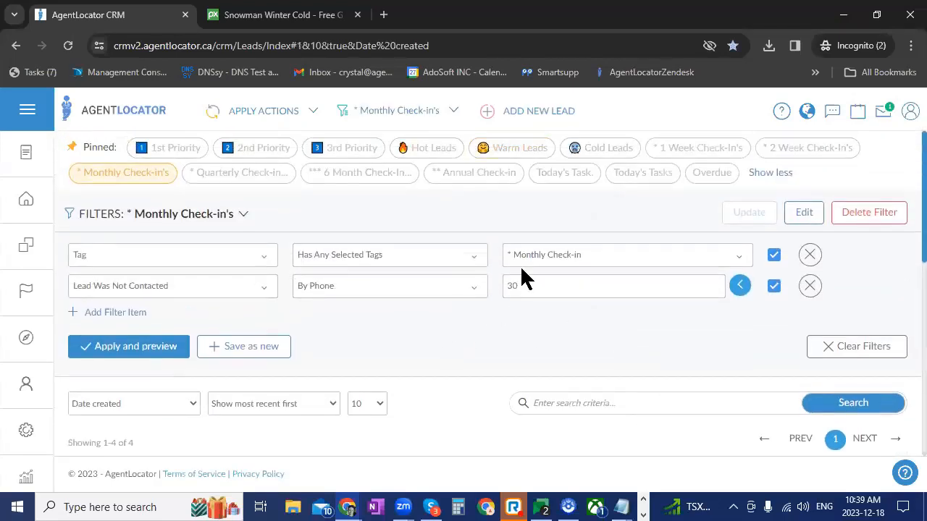
Examine the tags, pipeline stages and last contact of the * Monthly Check-in's leads, comparing them with the filter's conditions
scroll(399, 319, down, 4)
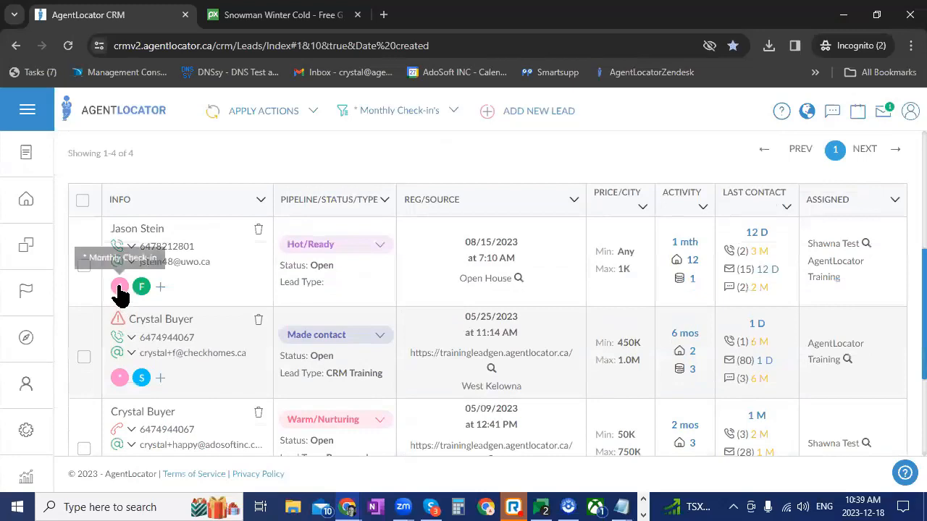
scroll(120, 340, down, 3)
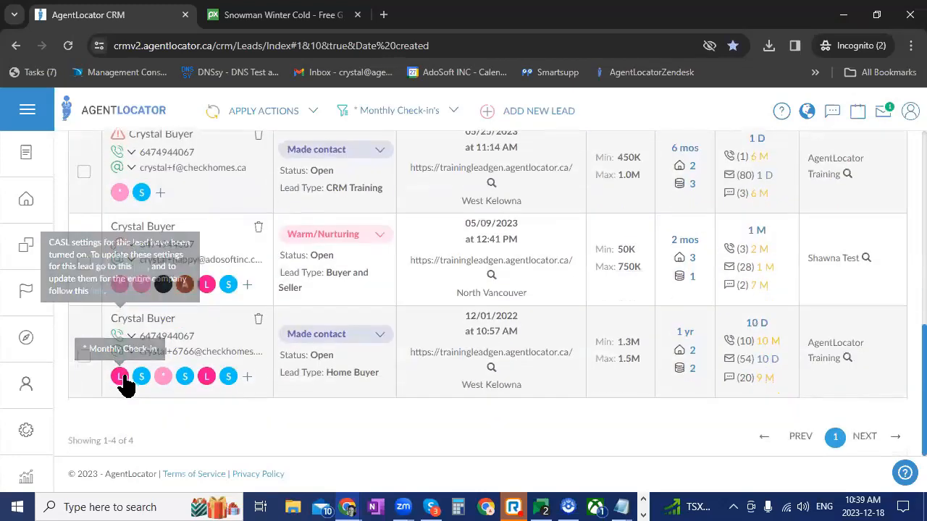
scroll(348, 346, up, 2)
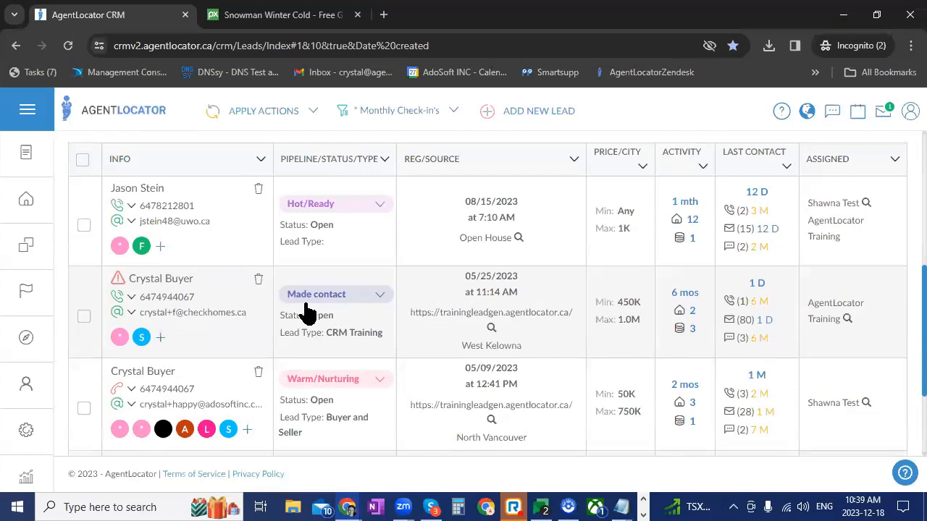
scroll(305, 311, up, 5)
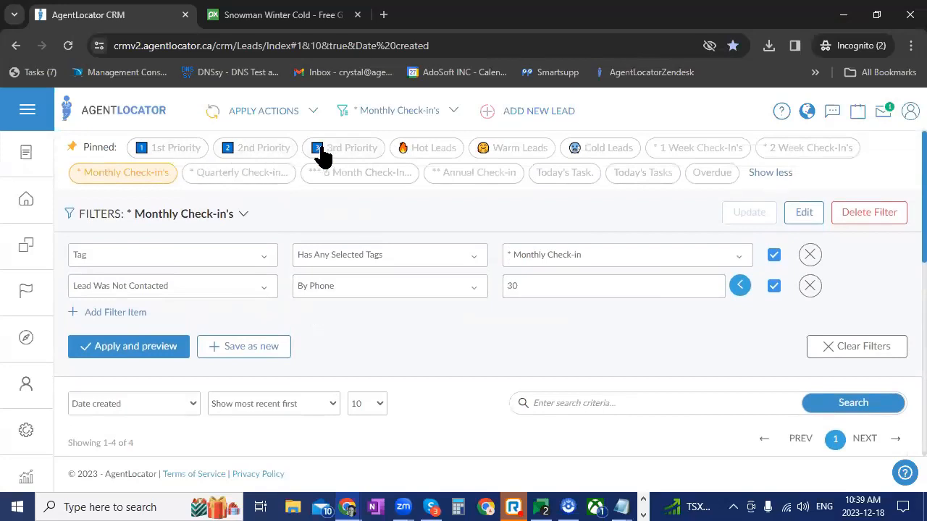
scroll(491, 357, down, 4)
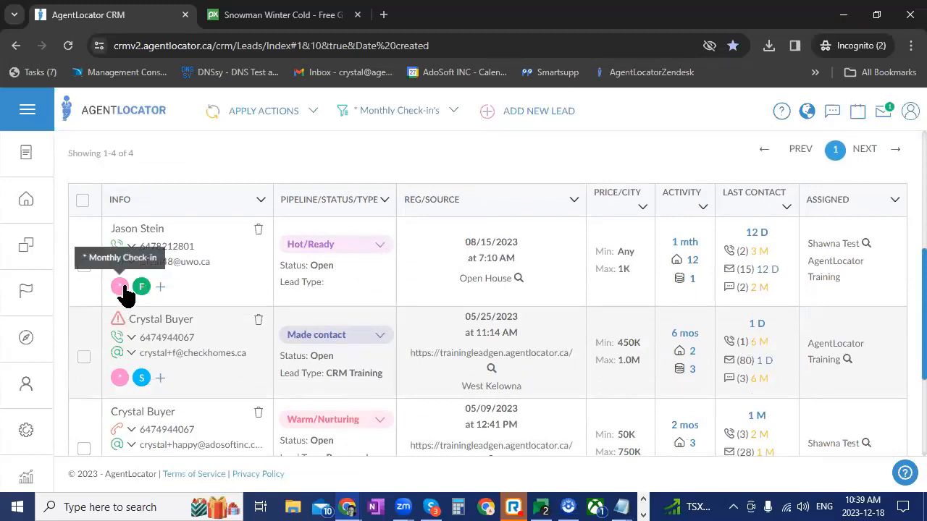
scroll(215, 385, down, 2)
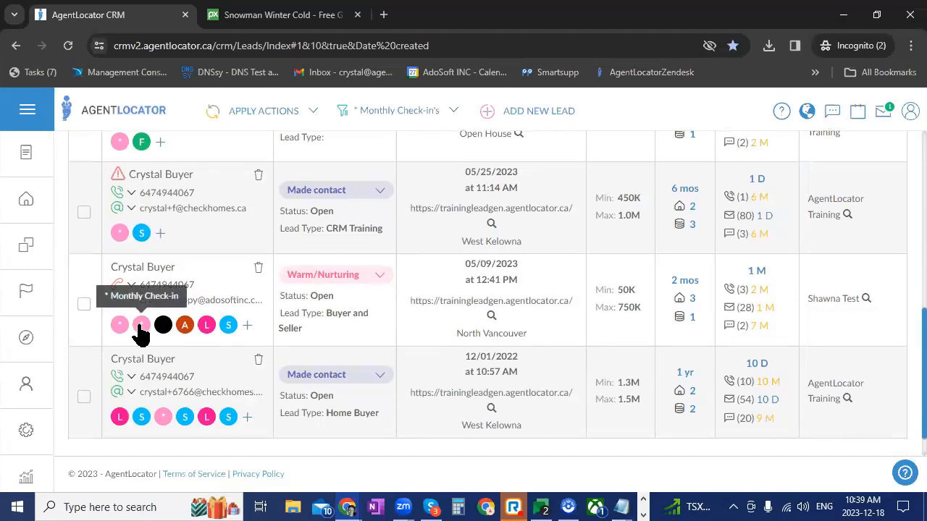
scroll(581, 347, up, 8)
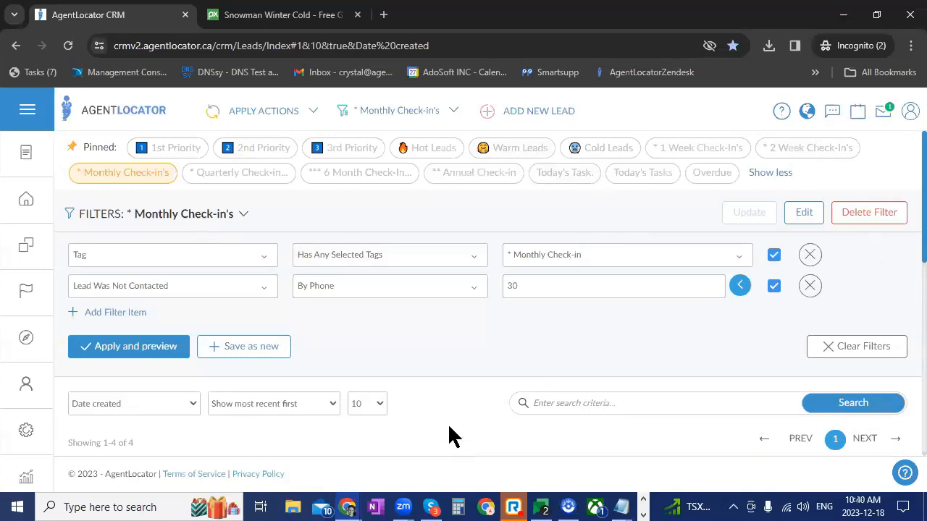
Open the Warm/Nurturing lead from the * Monthly Check-in's list and bring up its lead tags for editing
scroll(454, 424, down, 4)
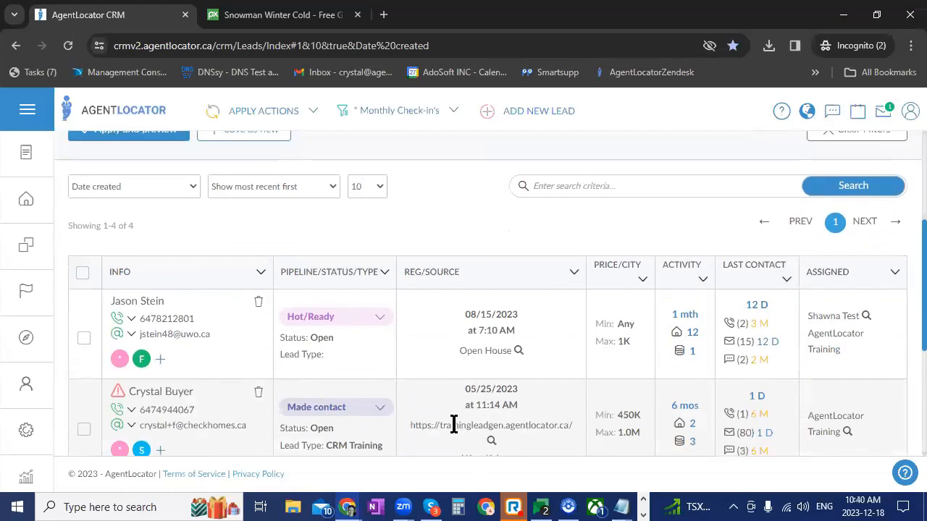
scroll(453, 424, down, 3)
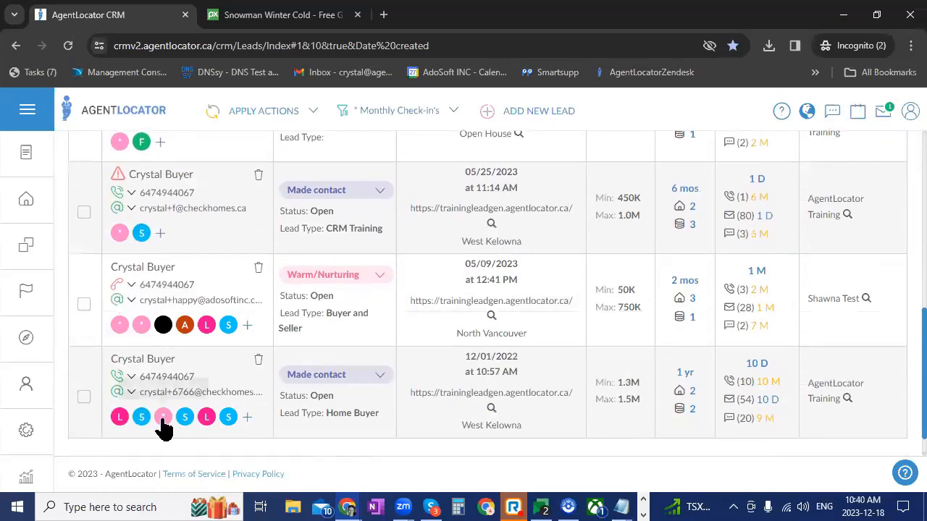
scroll(159, 369, down, 1)
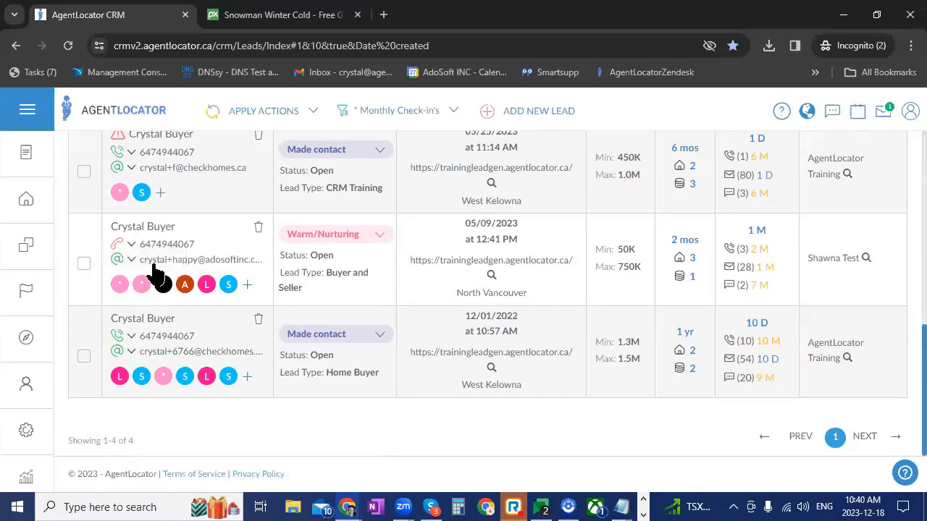
click(153, 228)
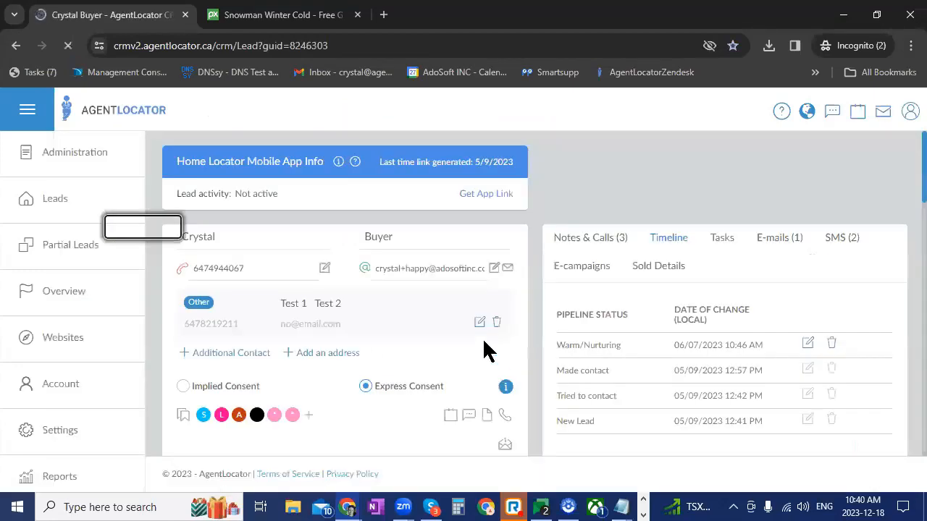
click(217, 417)
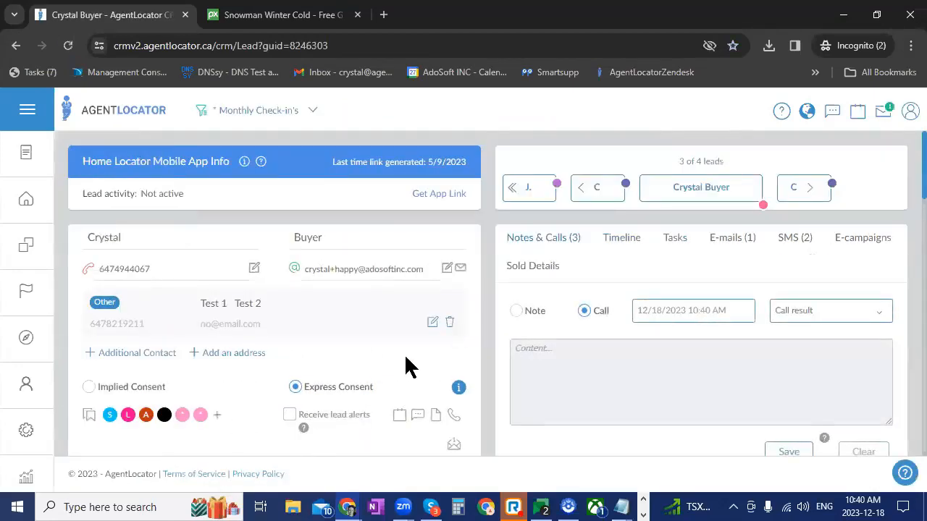
Replace one of the lead's two * Monthly Check-in tags with * 1 Week Check-in, and finish the tag selection
scroll(600, 406, down, 1)
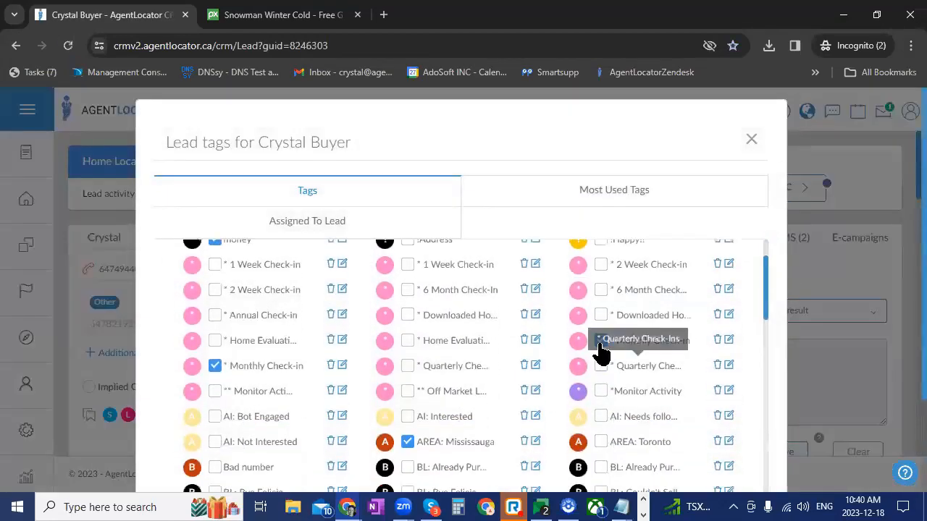
click(216, 366)
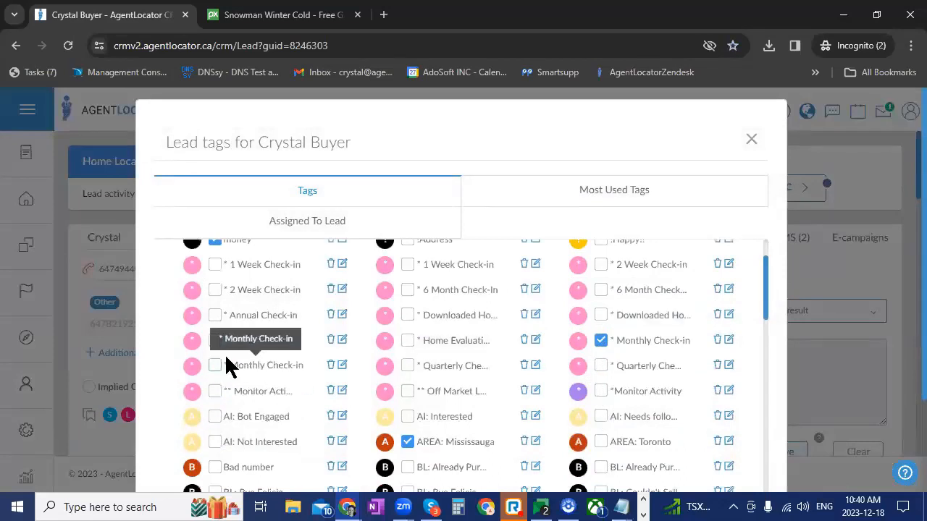
click(215, 266)
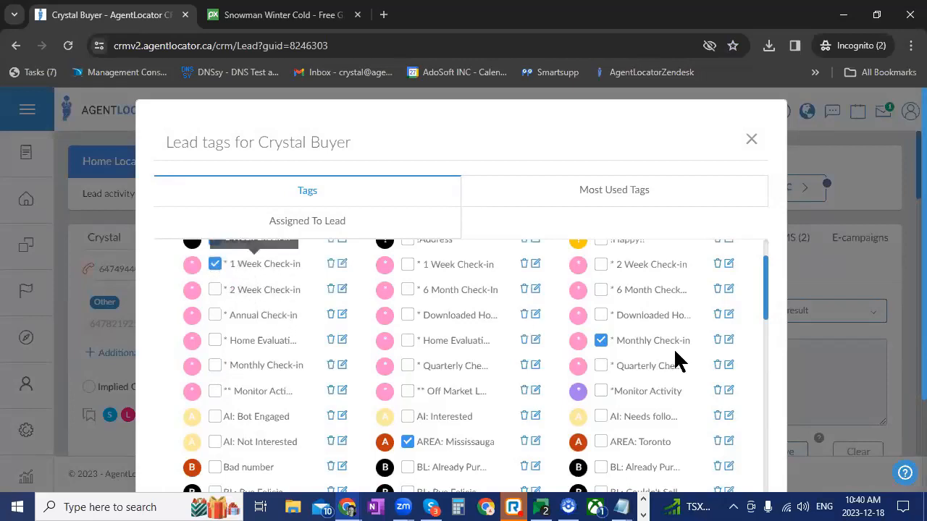
scroll(765, 386, down, 3)
click(729, 467)
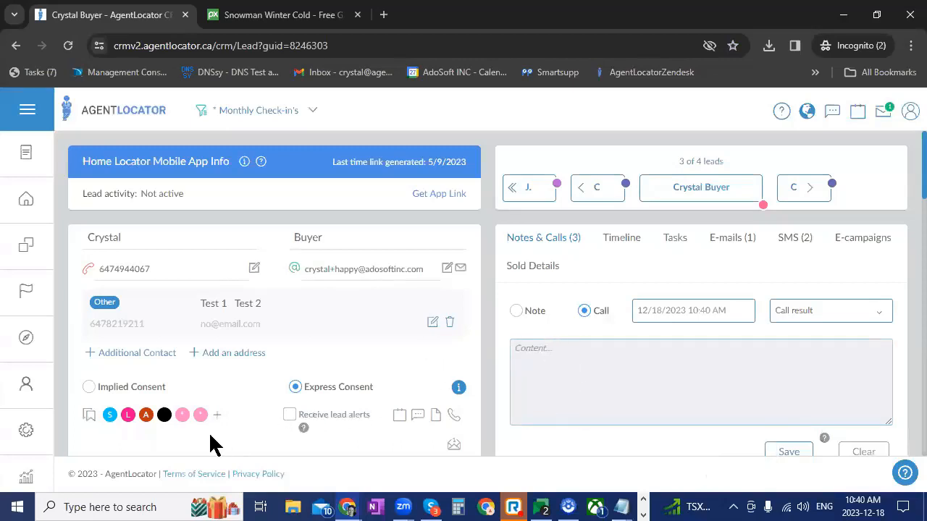
Return to the leads list with the Warm Leads filter applied, and review its conditions and excluded check-in tags
click(26, 199)
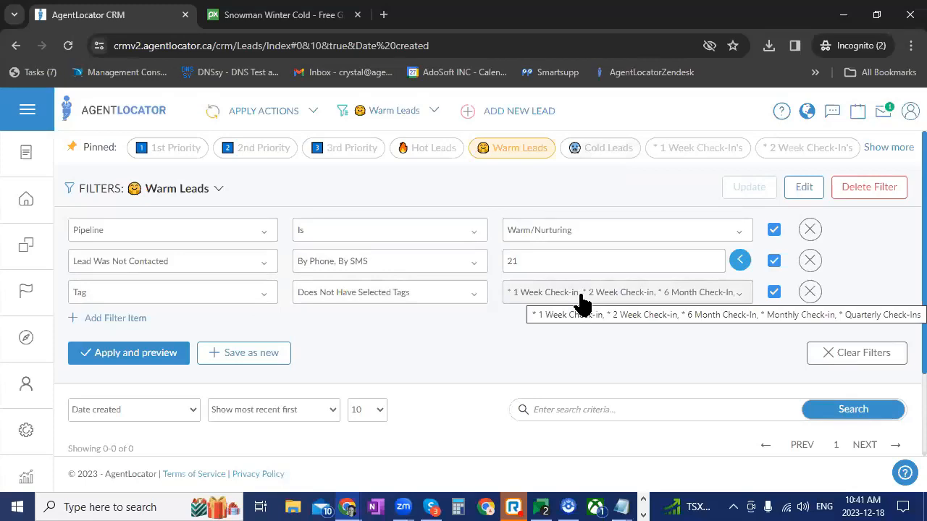
scroll(569, 297, down, 2)
scroll(563, 300, up, 2)
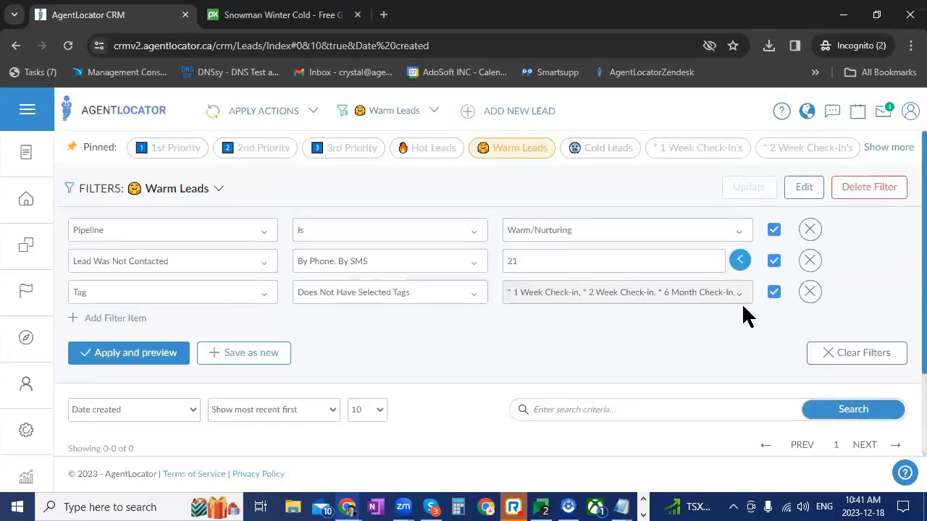
Clear the Warm Leads filter from the leads list, and open the tags of the first lead
click(858, 353)
scroll(379, 287, down, 1)
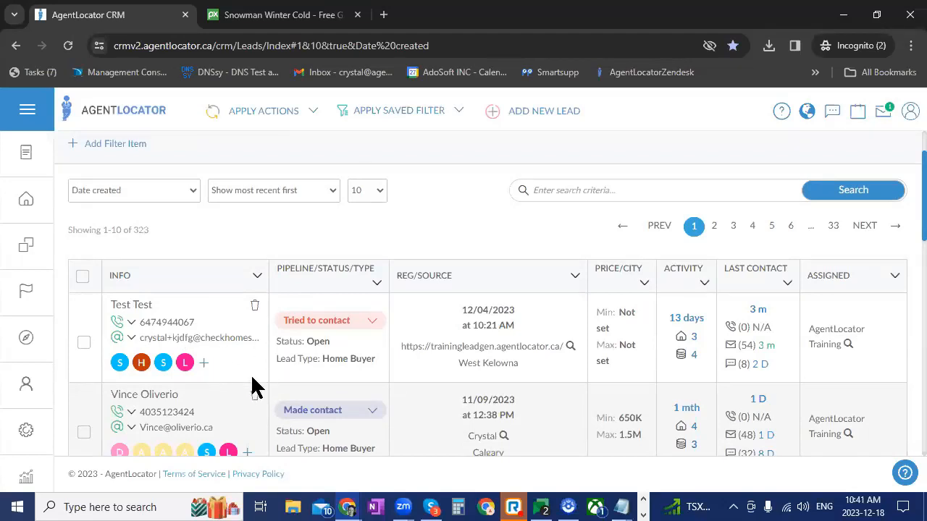
click(203, 363)
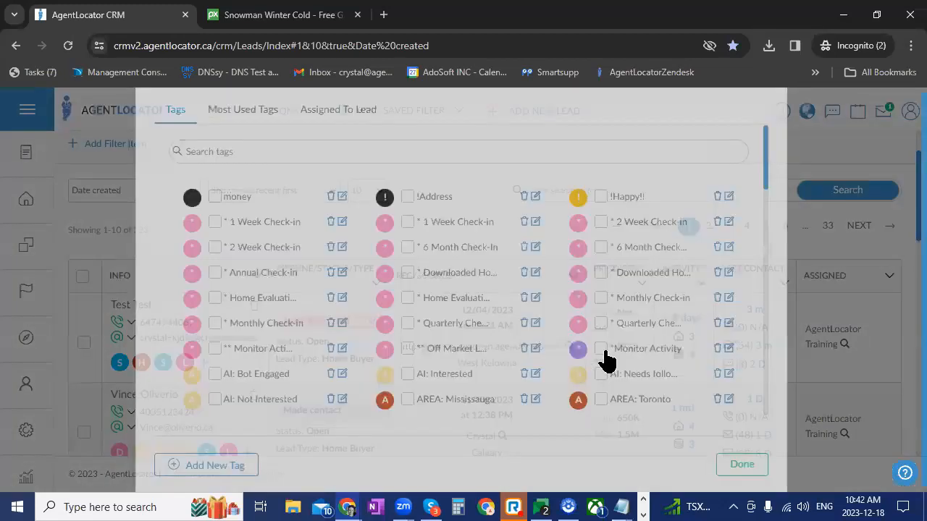
Examine the available and assigned tags across the lead's full tag list, close it, and return to the leads overview
scroll(592, 359, down, 2)
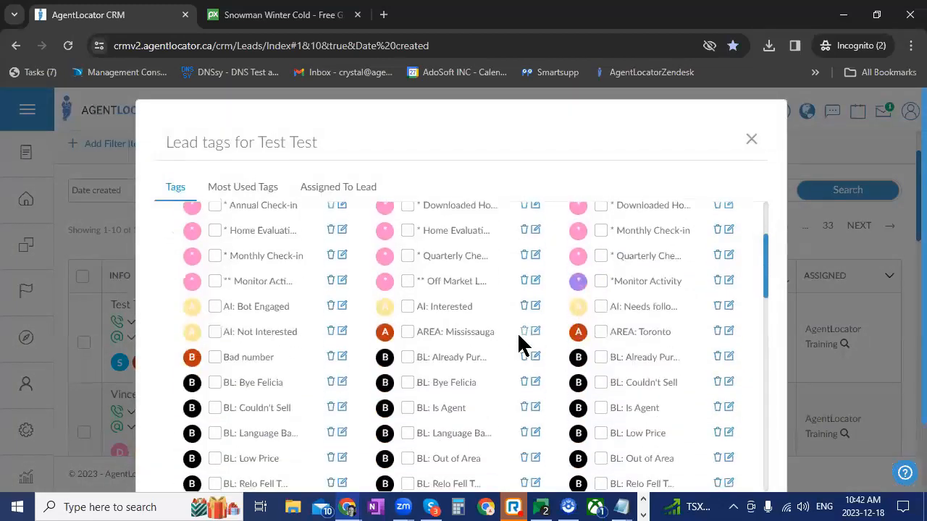
scroll(532, 337, down, 3)
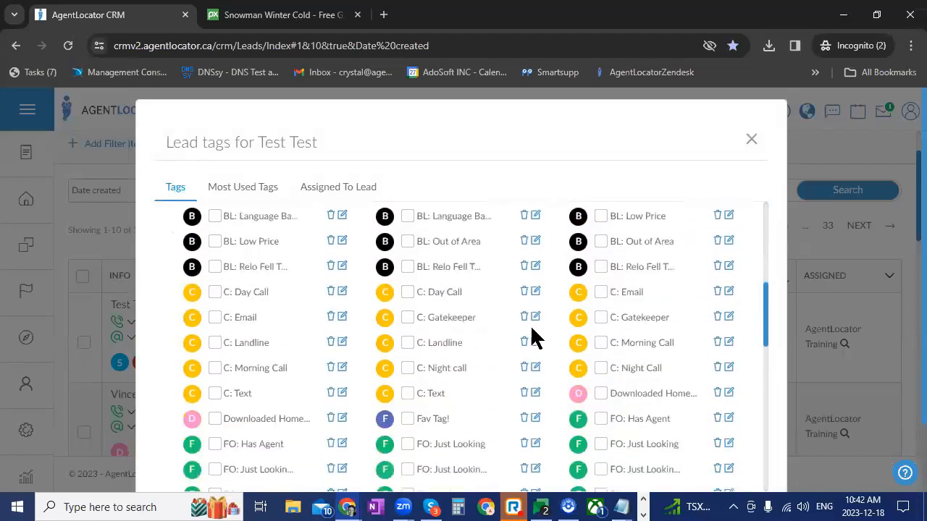
scroll(532, 337, down, 10)
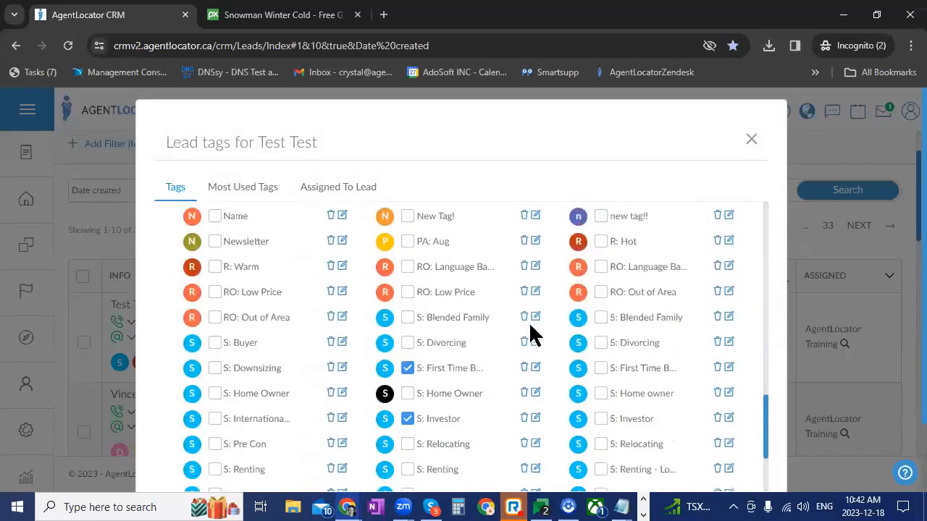
scroll(531, 333, down, 3)
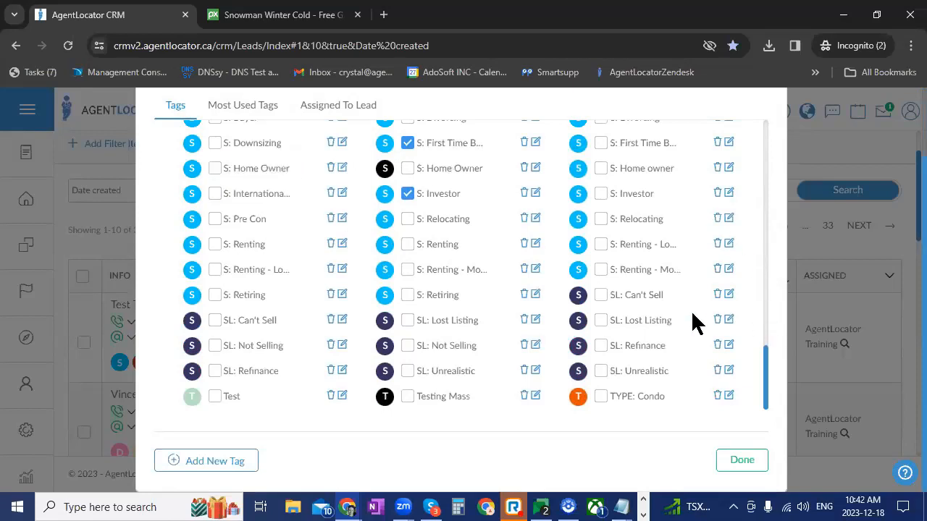
scroll(687, 284, up, 3)
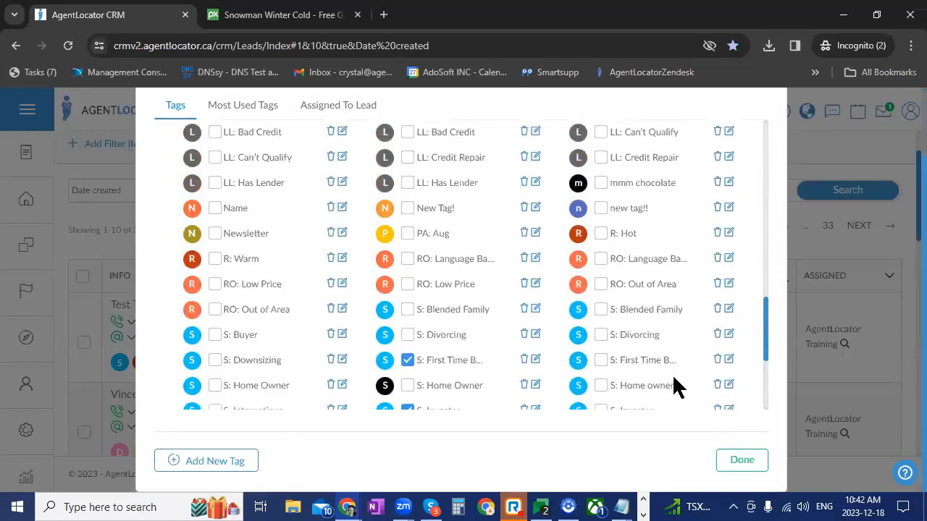
scroll(675, 384, up, 2)
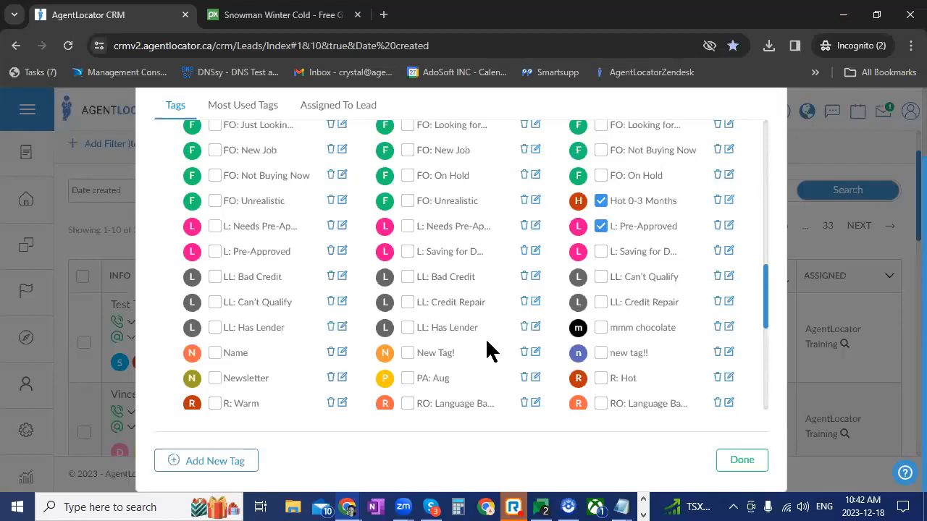
scroll(489, 351, up, 1)
scroll(489, 350, up, 4)
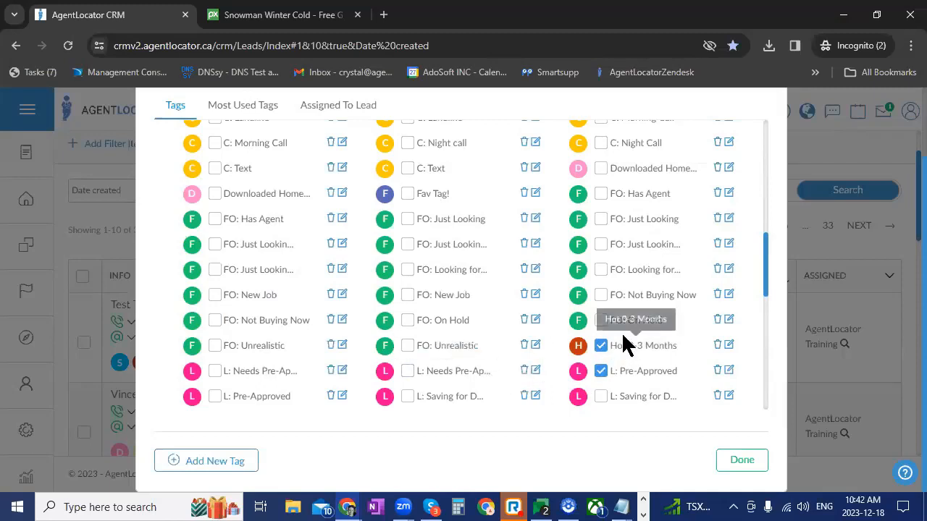
scroll(766, 267, up, 4)
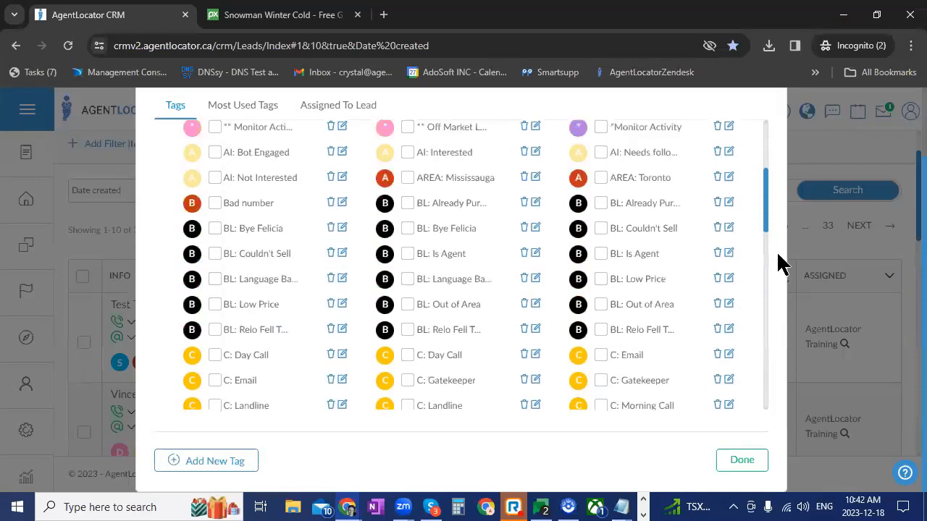
scroll(790, 217, up, 2)
click(755, 149)
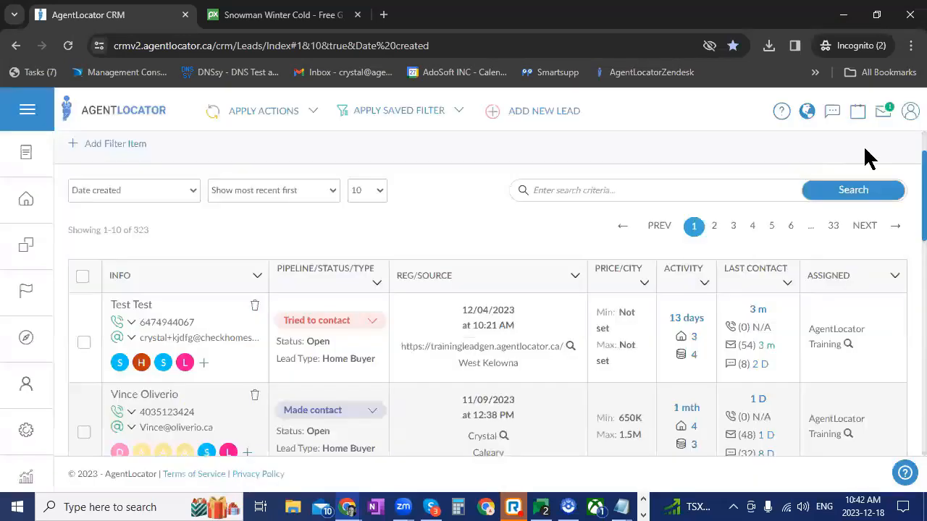
scroll(524, 274, up, 1)
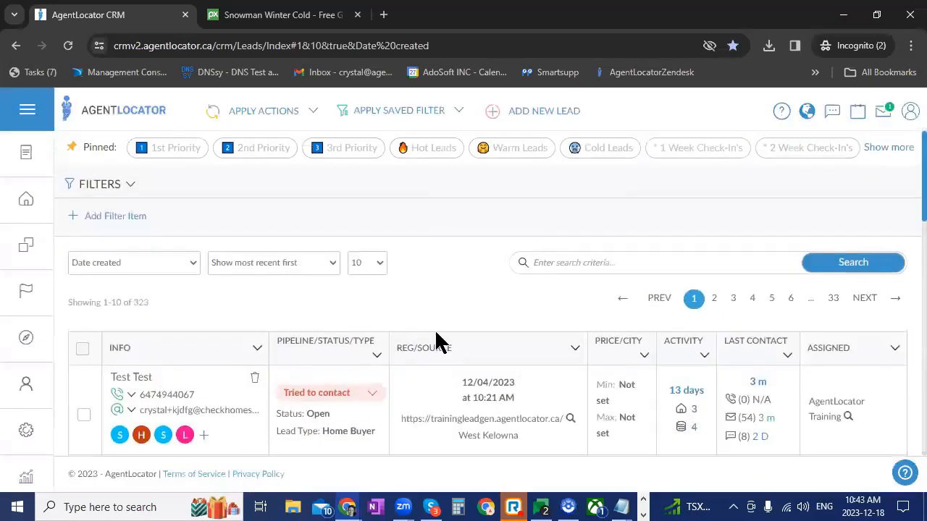